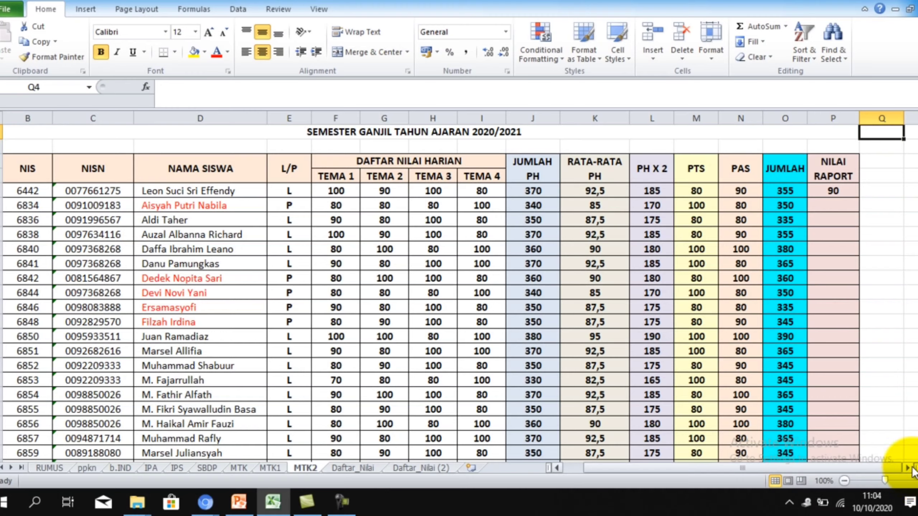
Insert a new column before the NILAI RAPORT column on the MTK2 sheet
left_click(909, 468)
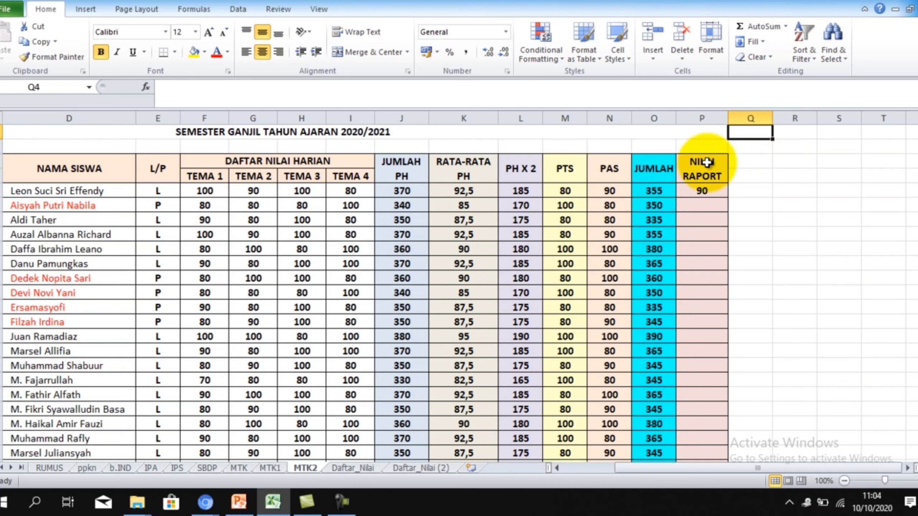
left_click_drag(726, 146, 702, 164)
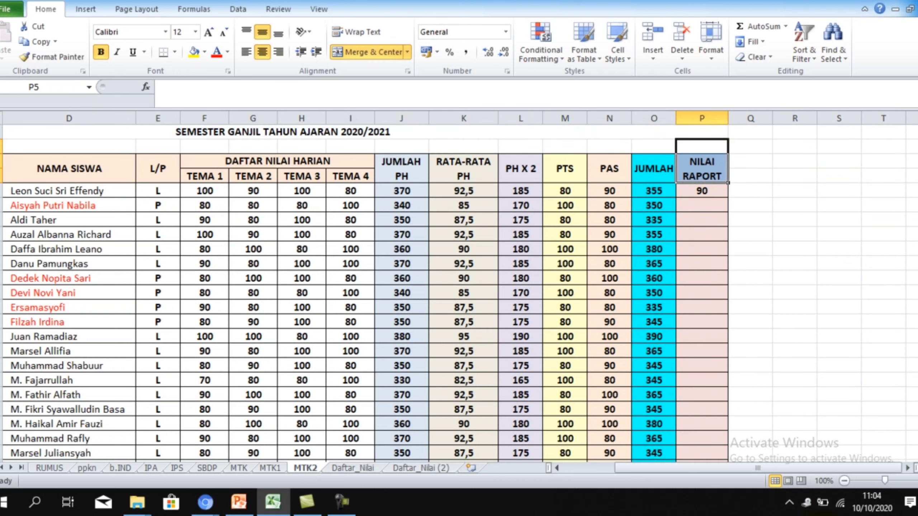
left_click(708, 113)
right_click(717, 119)
left_click(778, 207)
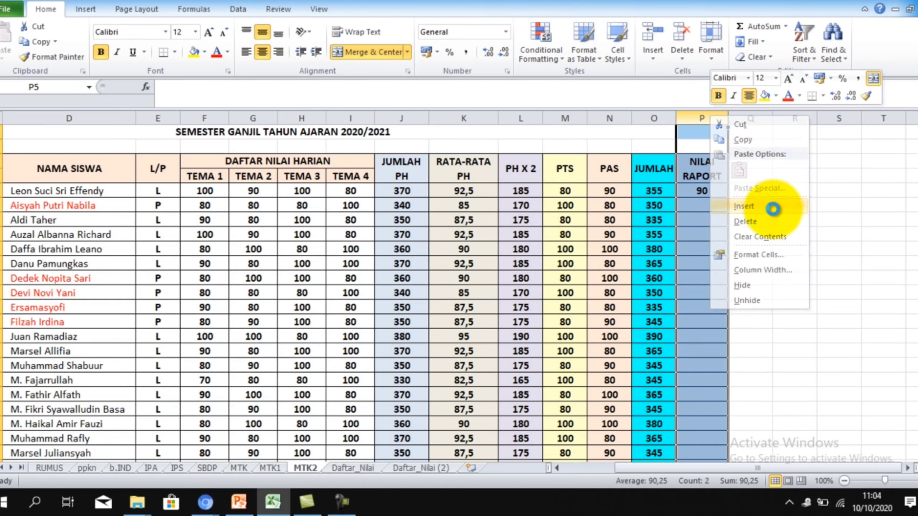
left_click(790, 211)
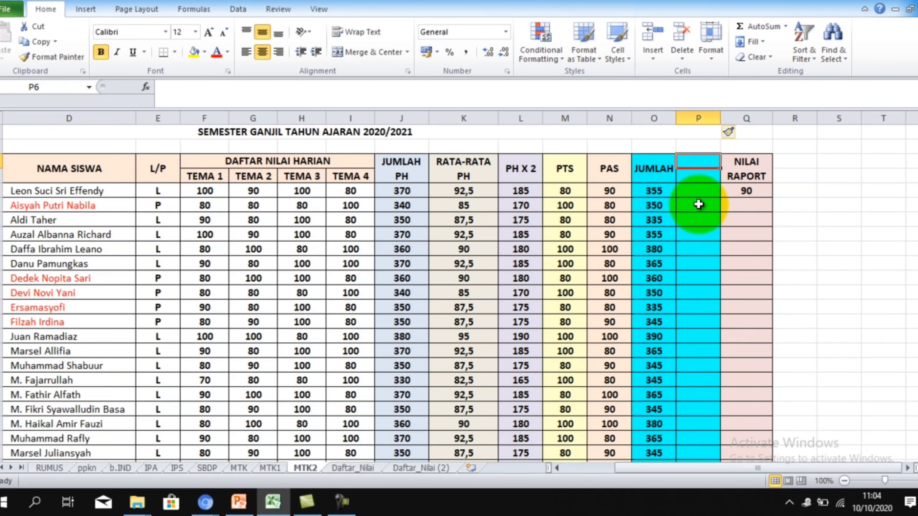
Copy the JUMLAH header from column O into the header of the new column P
left_click(678, 165)
left_click(669, 176)
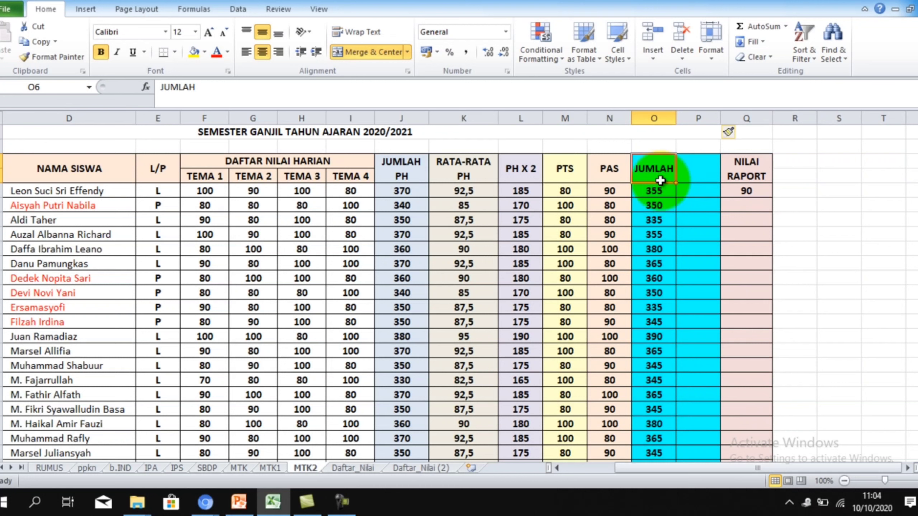
key("ctrl+c")
left_click(688, 168)
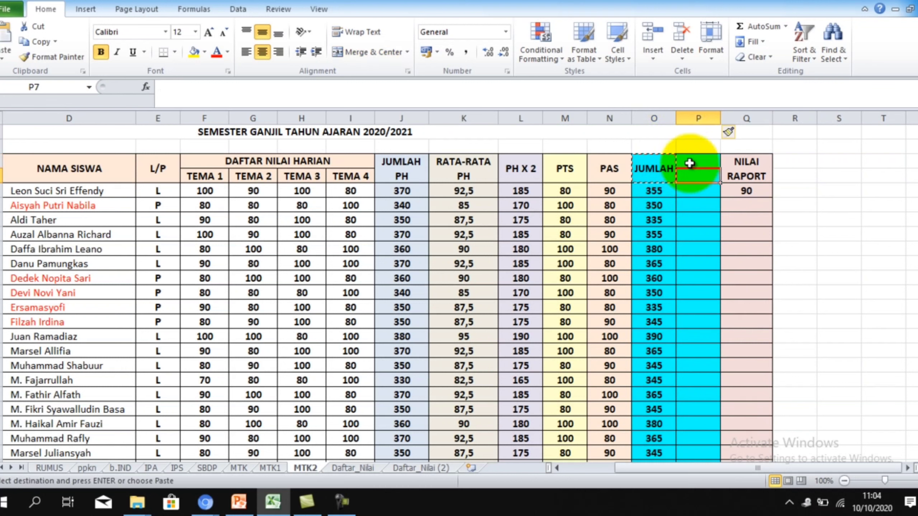
key("ctrl+v")
left_click(700, 203)
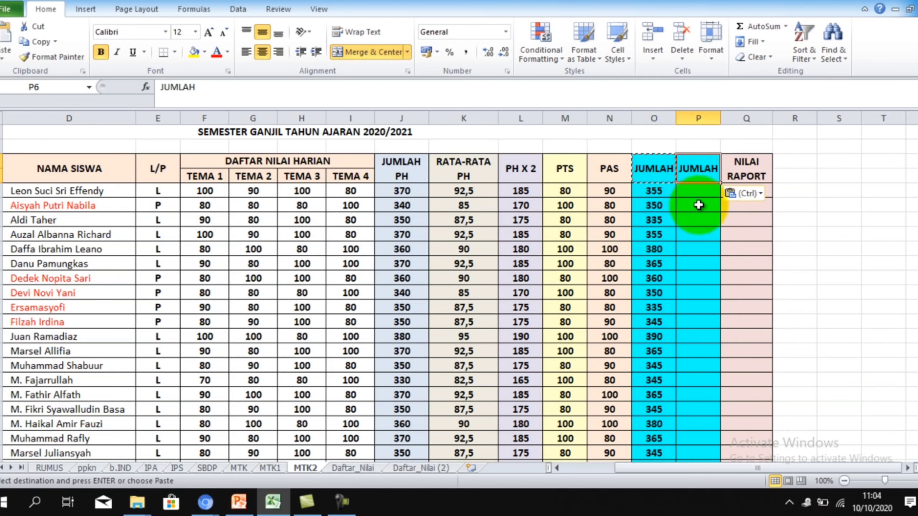
Copy all students' JUMLAH totals from column O and paste them with their formulas into column P, starting at P8
left_click(663, 192)
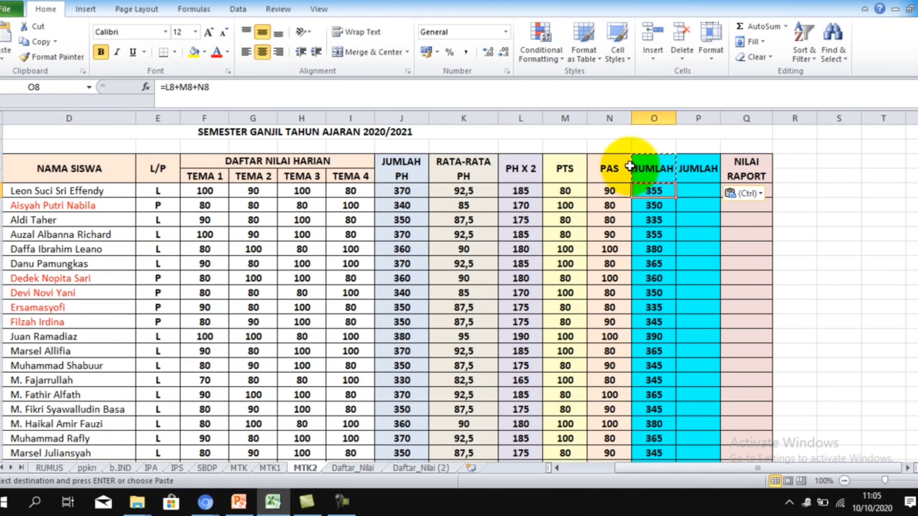
left_click(655, 196)
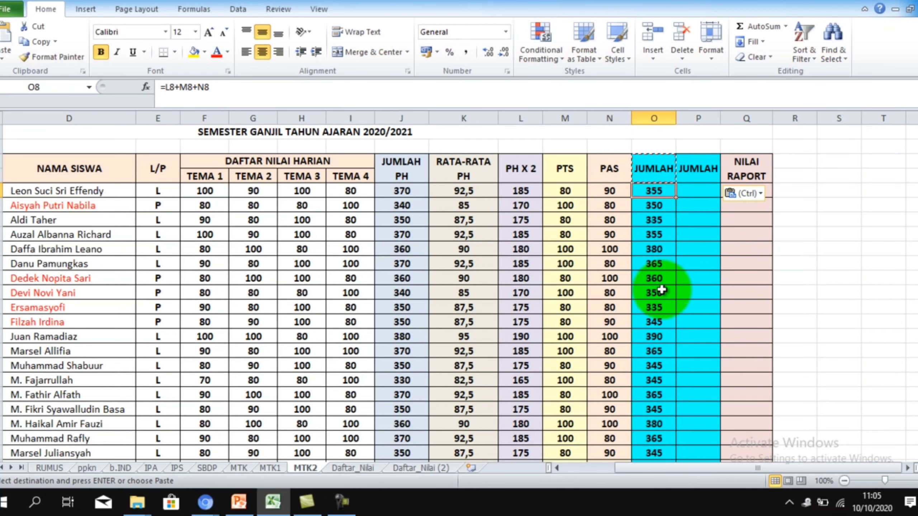
scroll(645, 231, "down", 9)
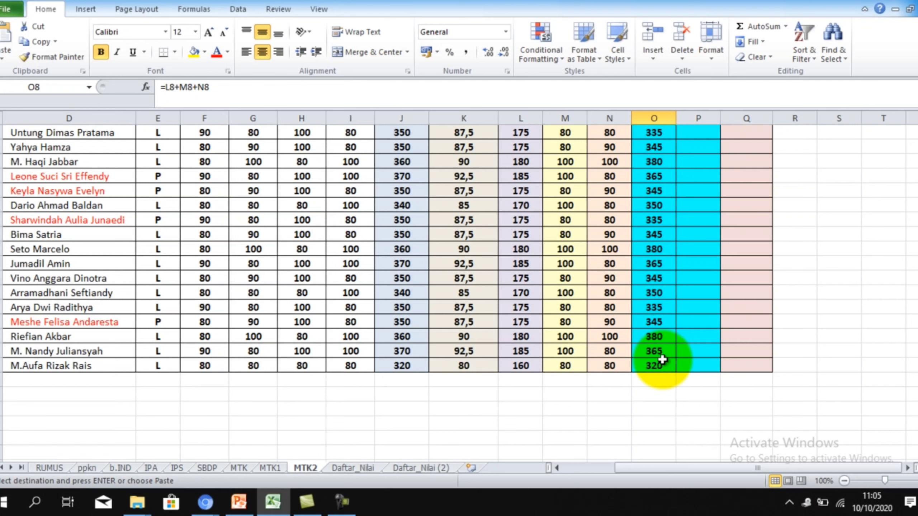
left_click(662, 360, "shift")
right_click(655, 256)
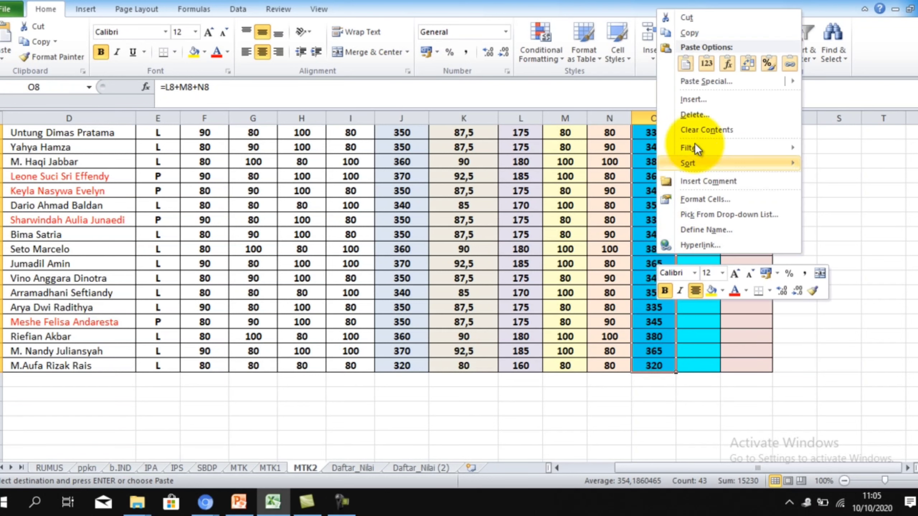
left_click(692, 32)
scroll(680, 237, "up", 9)
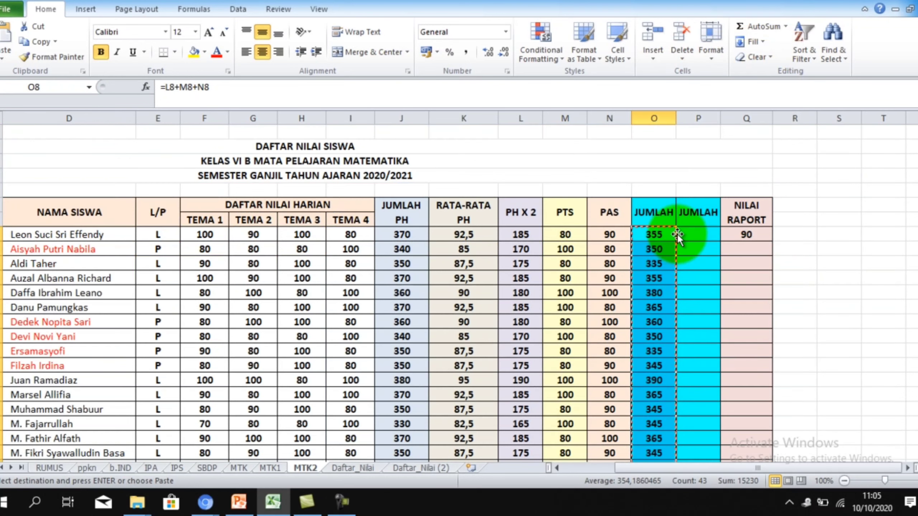
left_click(688, 235)
right_click(689, 235)
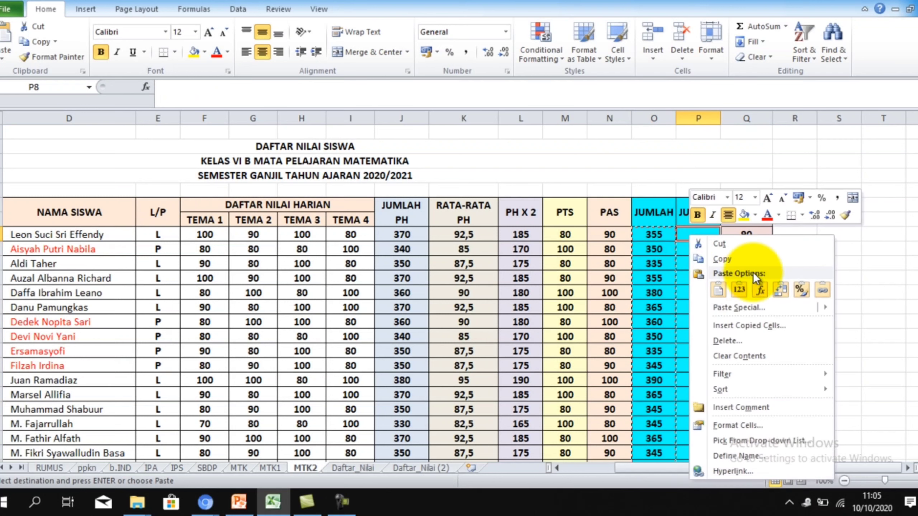
mouse_move(730, 310)
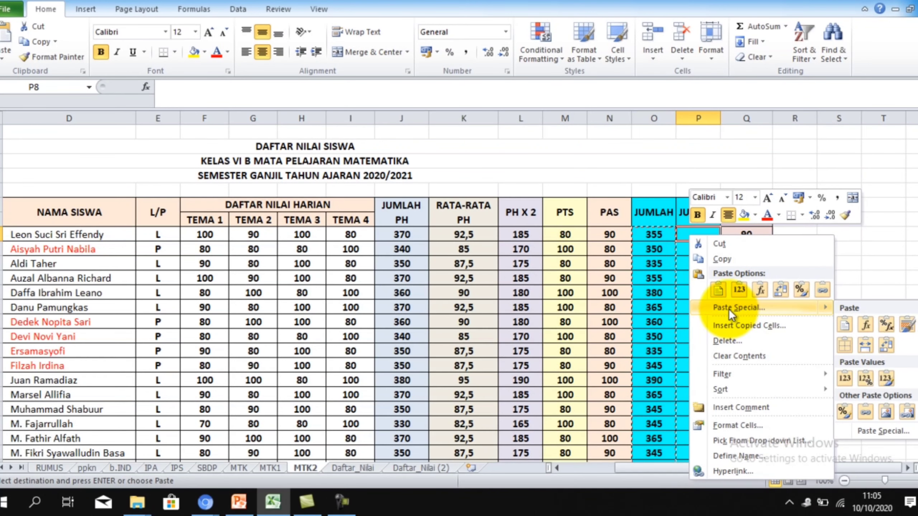
left_click(725, 280)
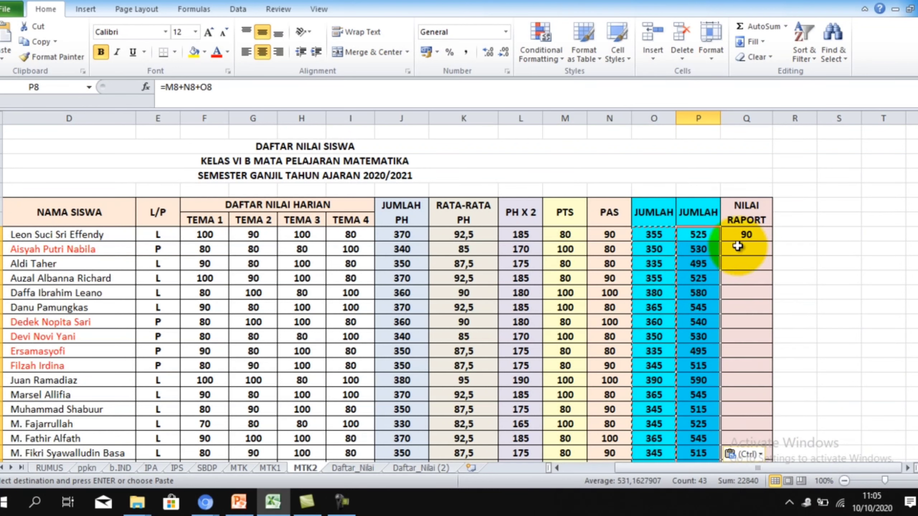
Compare the formulas of the original and pasted JUMLAH cells, O8 and P8, and check the totals down the list
left_click(698, 235)
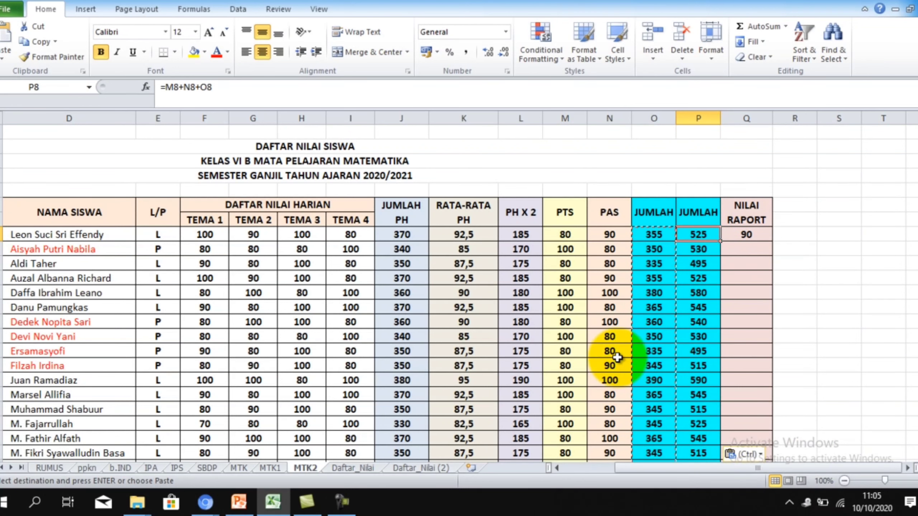
left_click(654, 237)
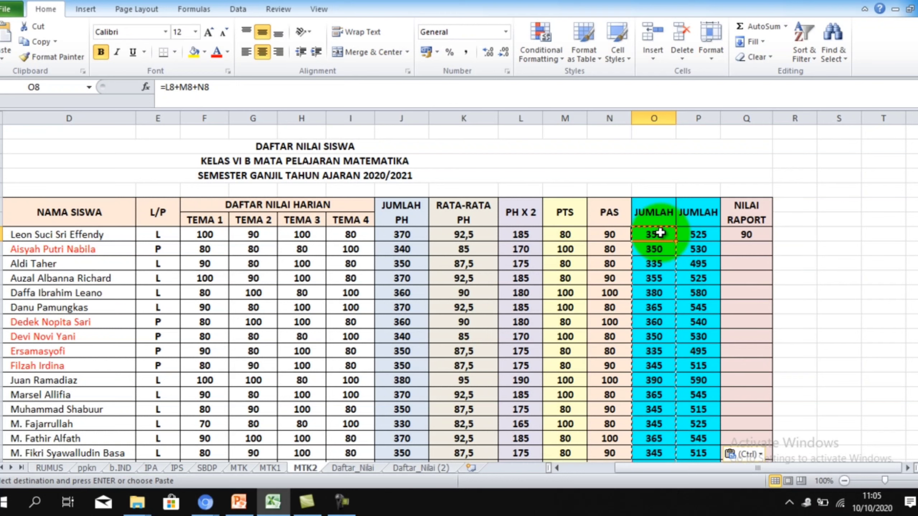
scroll(660, 233, "down", 2)
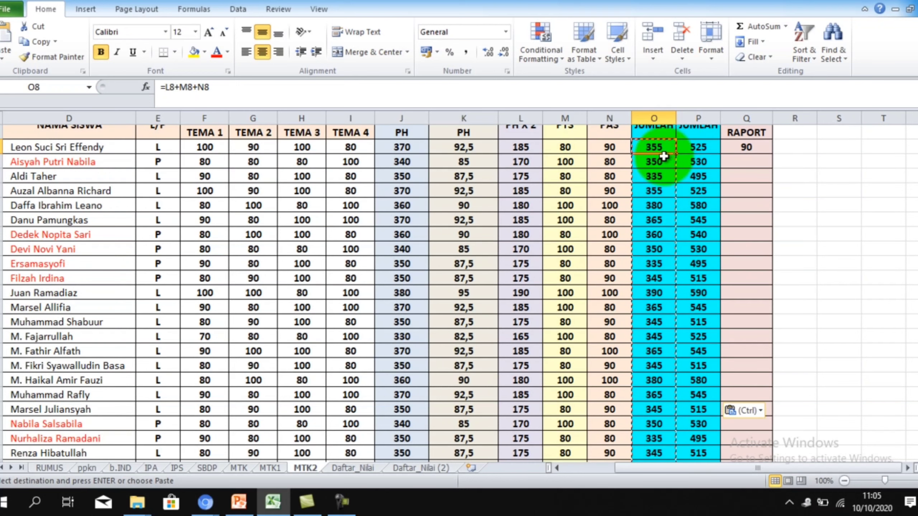
scroll(661, 170, "down", 4)
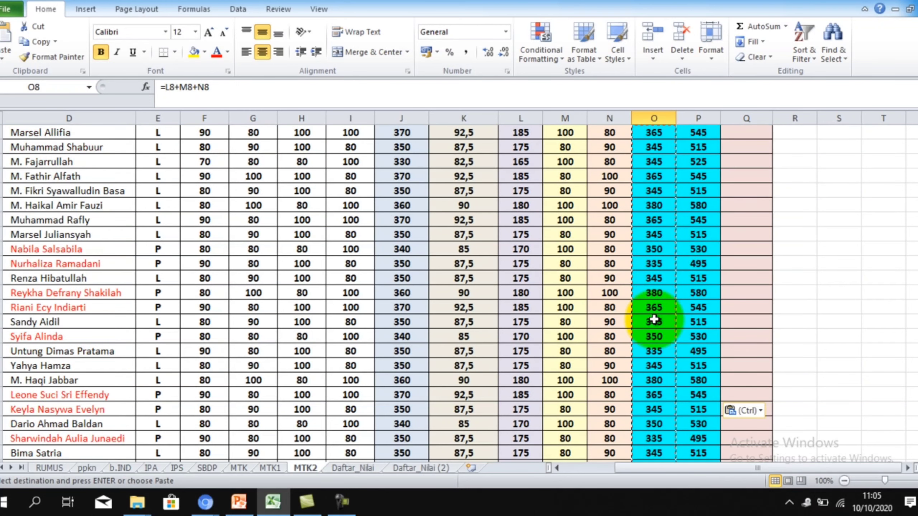
scroll(654, 320, "down", 4)
scroll(654, 362, "up", 10)
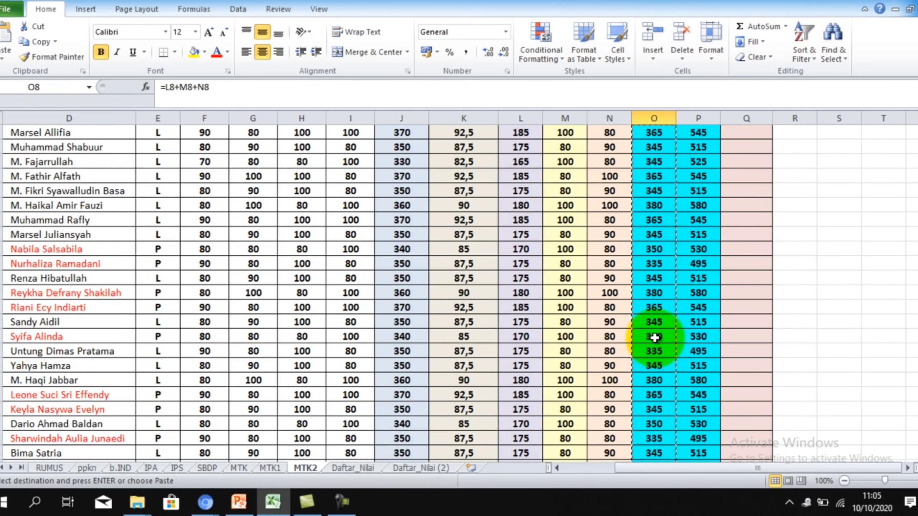
left_click(703, 234)
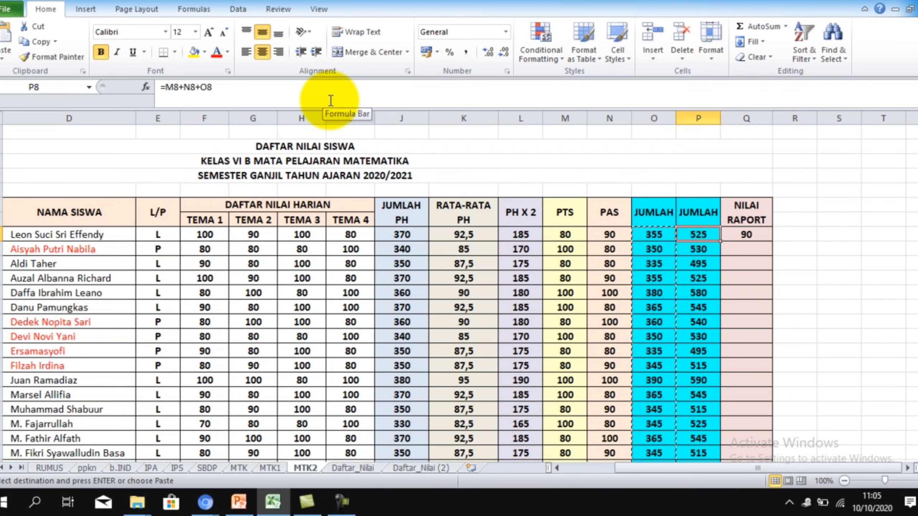
left_click(657, 237)
left_click(703, 235)
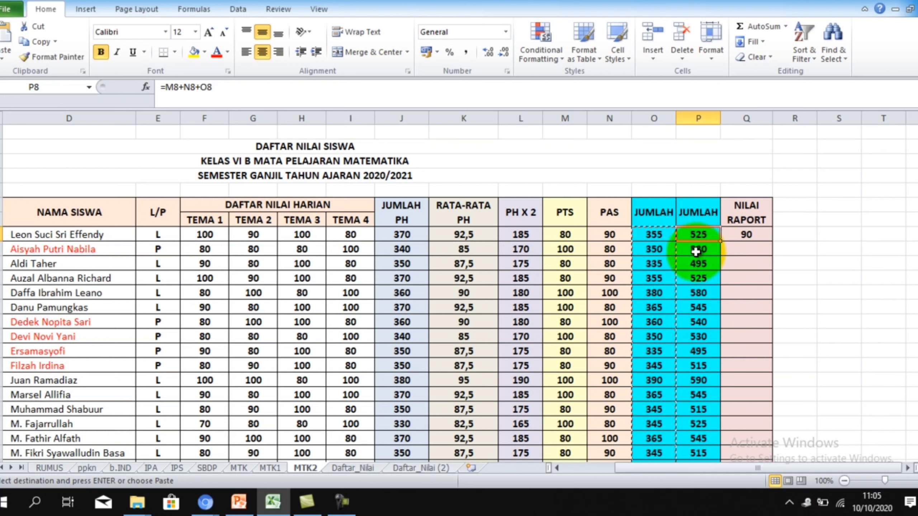
left_click(652, 234)
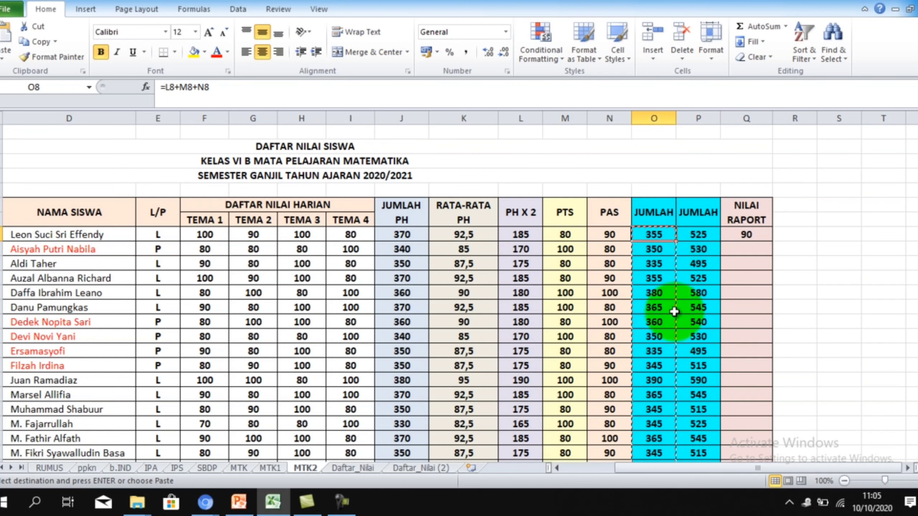
left_click(701, 234)
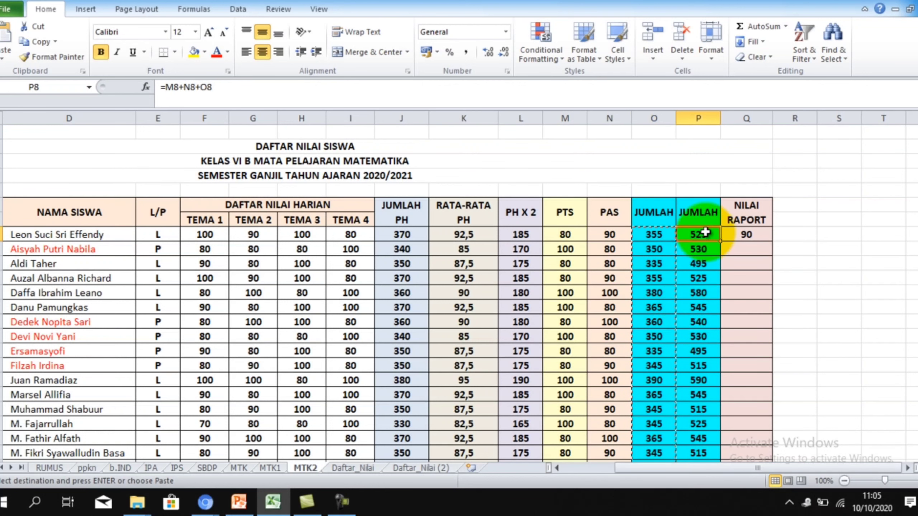
Clear the pasted totals from all student rows of the second JUMLAH column
mouse_move(706, 284)
left_mouse_down()
mouse_move(702, 350)
mouse_move(700, 279)
left_mouse_up()
key("ctrl+v")
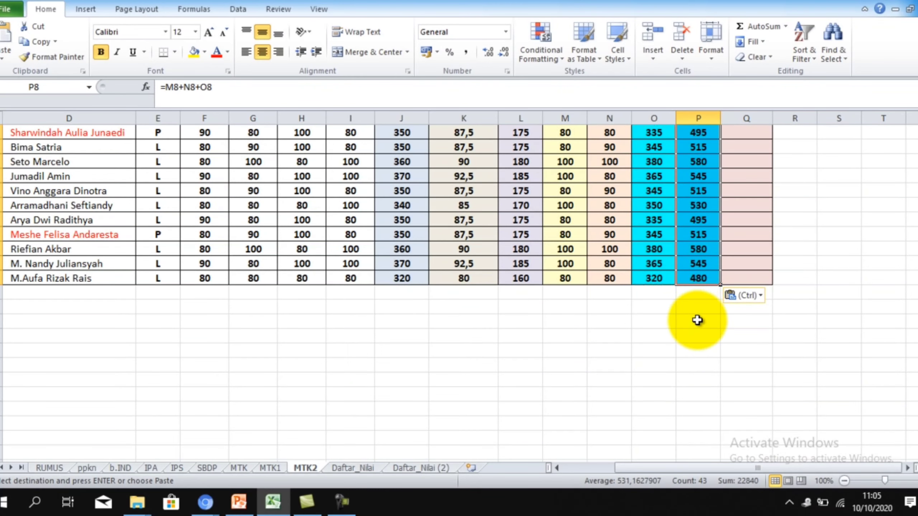
key("Delete")
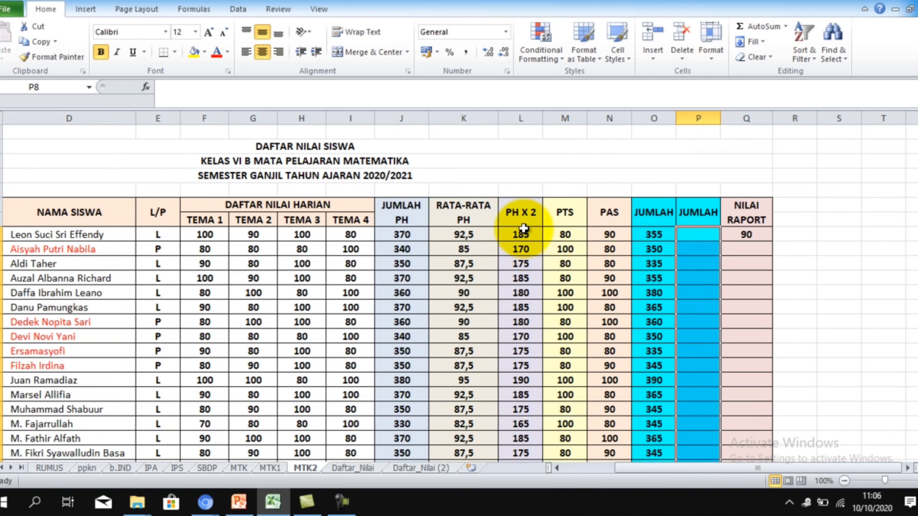
Copy all students' RATA-RATA PH values from column K and paste them with their formulas into column P, starting at P8
left_click(464, 235)
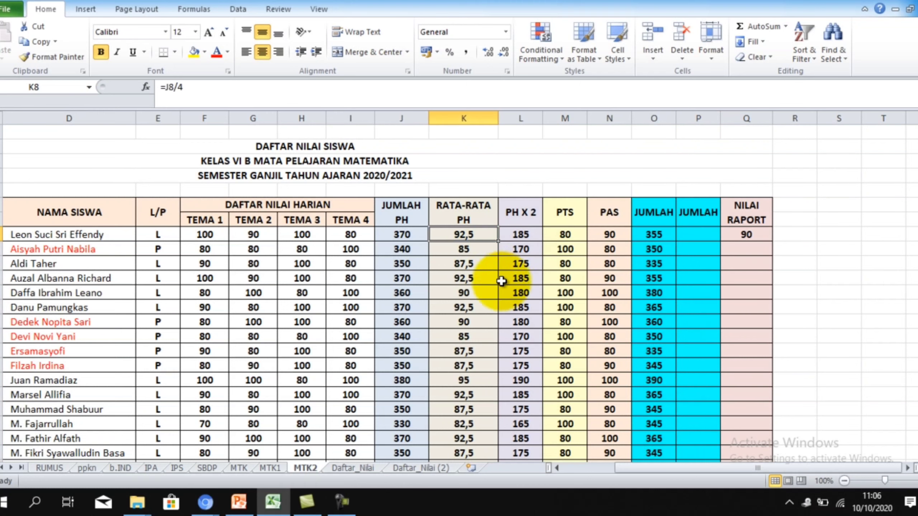
scroll(499, 317, "down", 3)
scroll(498, 314, "up", 3)
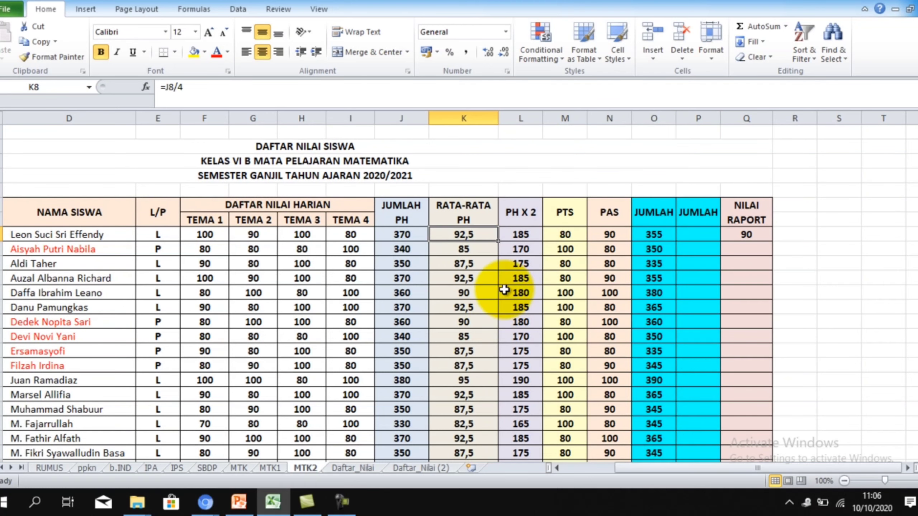
scroll(504, 289, "down", 11)
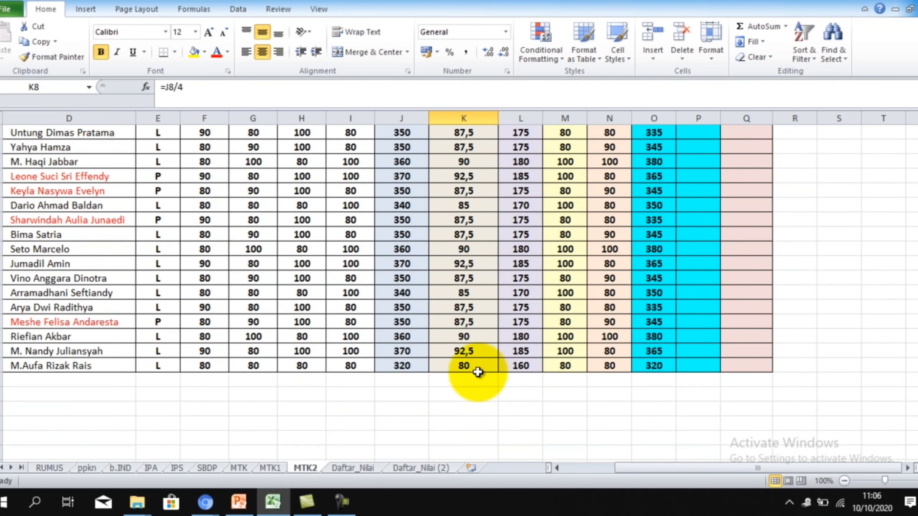
left_click(476, 368, "shift")
key("ctrl+c")
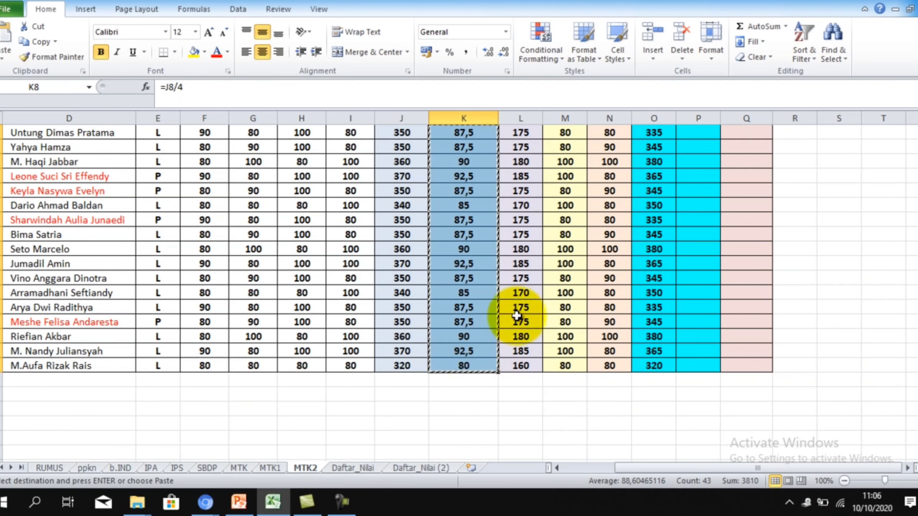
scroll(578, 314, "up", 11)
left_click(701, 238)
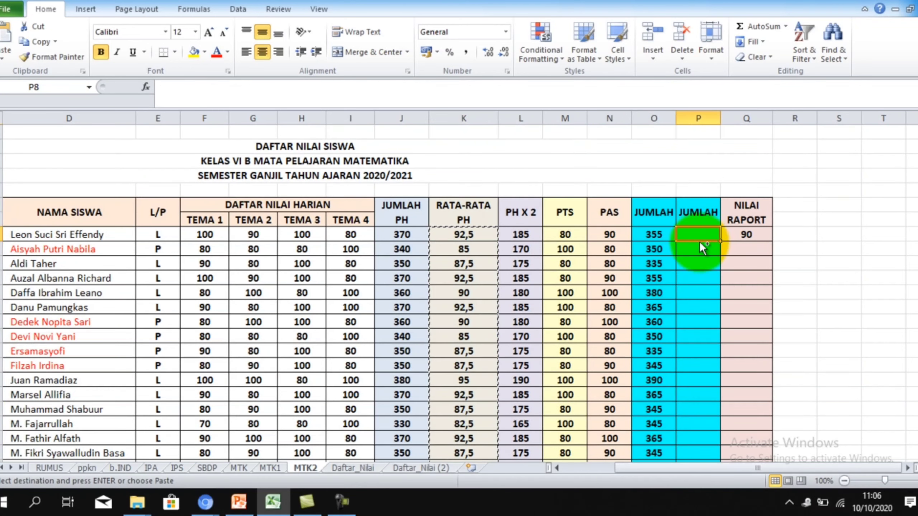
key("ctrl+v")
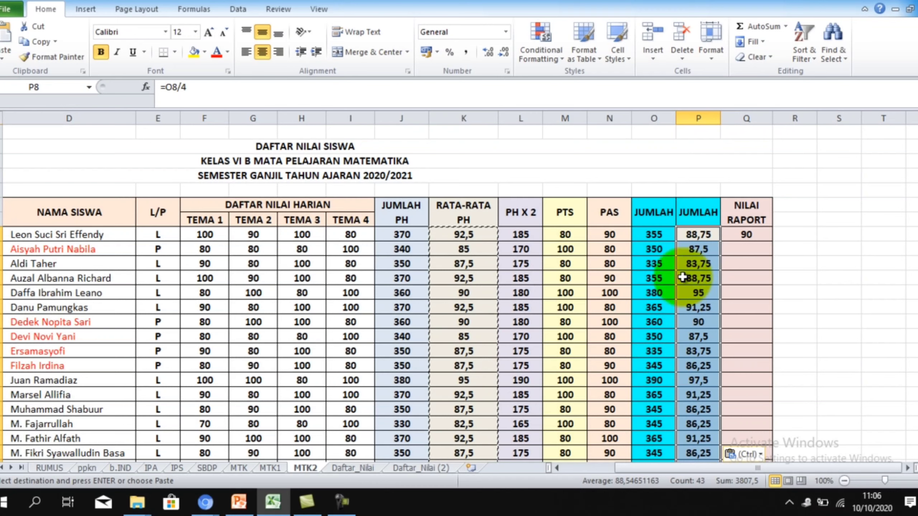
Review the pasted averages down column P and clear them from all student rows
scroll(707, 253, "down", 4)
scroll(707, 253, "down", 8)
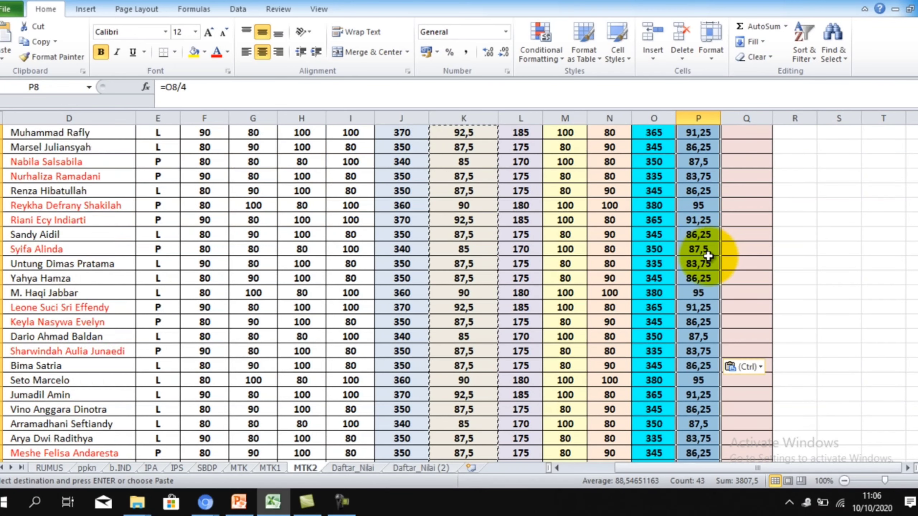
scroll(709, 254, "up", 10)
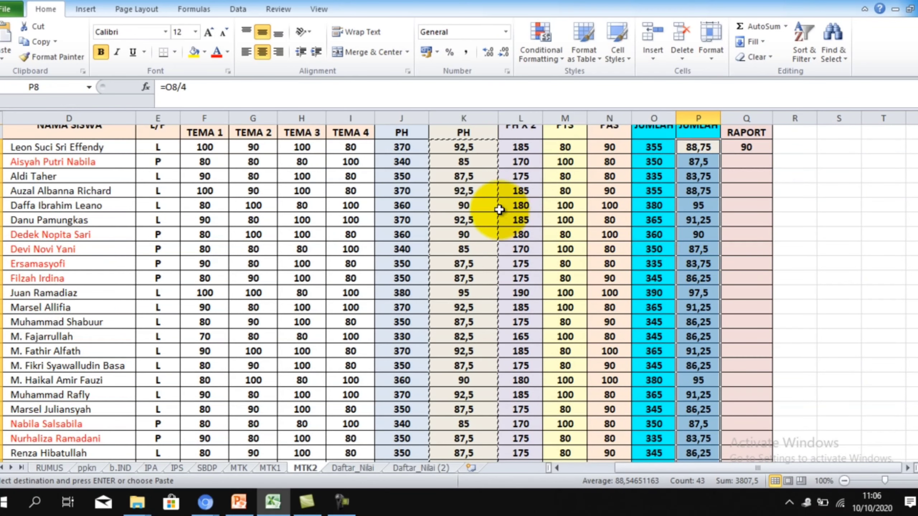
key("Delete")
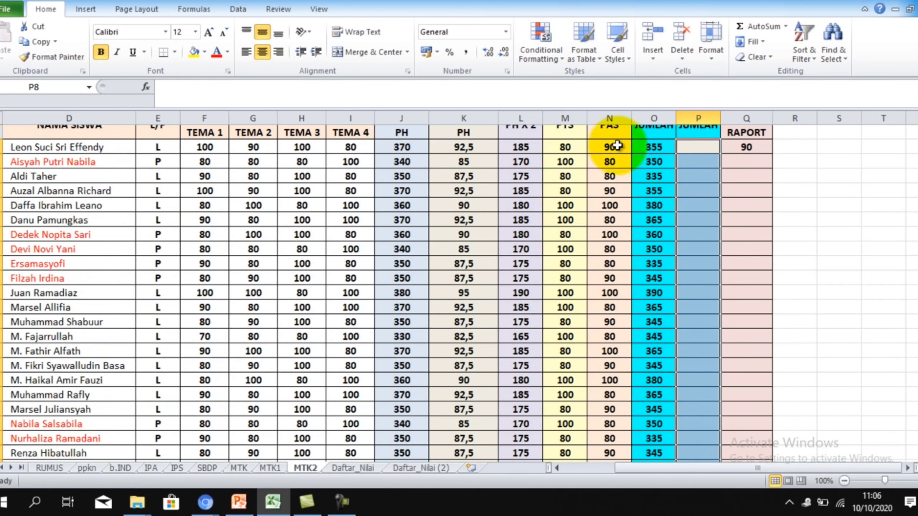
Copy all students' totals from the original JUMLAH column O, starting at O8
left_click(691, 177)
scroll(661, 177, "up", 2)
left_click(666, 230)
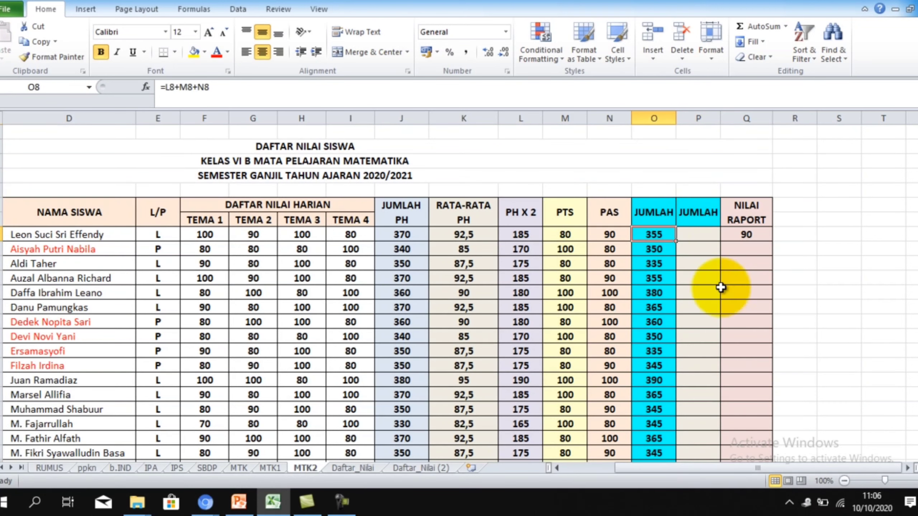
scroll(698, 304, "down", 7)
scroll(683, 321, "down", 4)
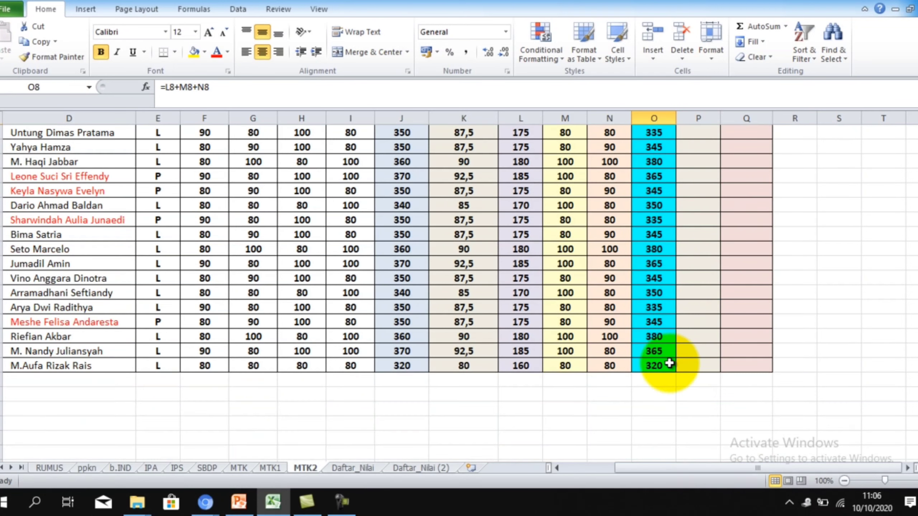
left_click(663, 365, "shift")
scroll(661, 324, "up", 11)
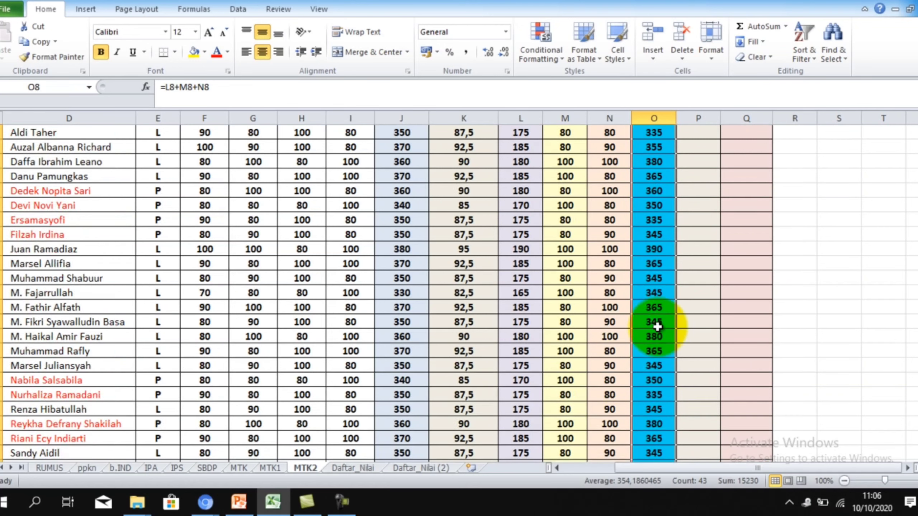
right_click(669, 235)
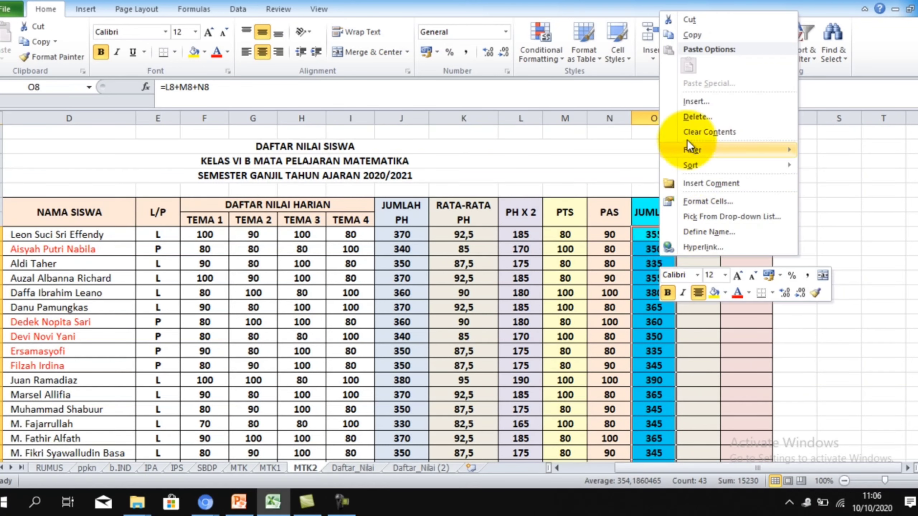
left_click(694, 36)
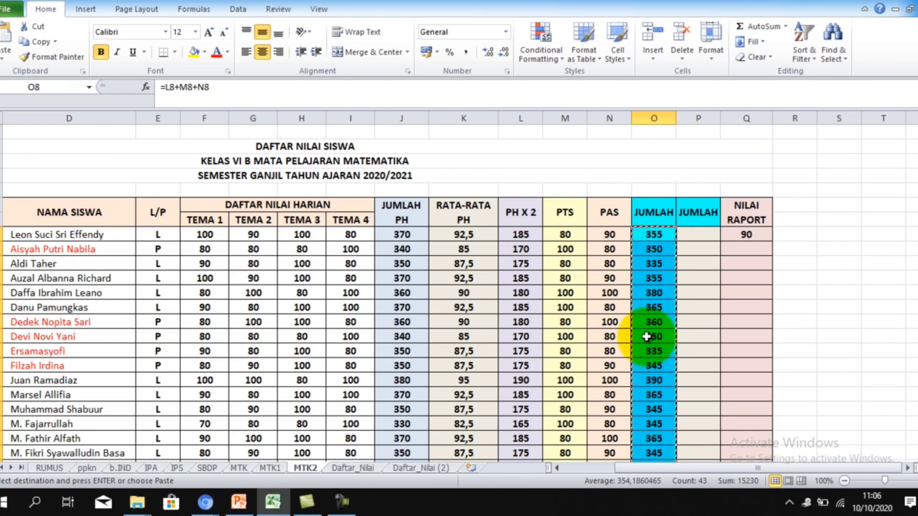
Paste the copied totals as values only into the second JUMLAH column, starting at P8
left_click(701, 235)
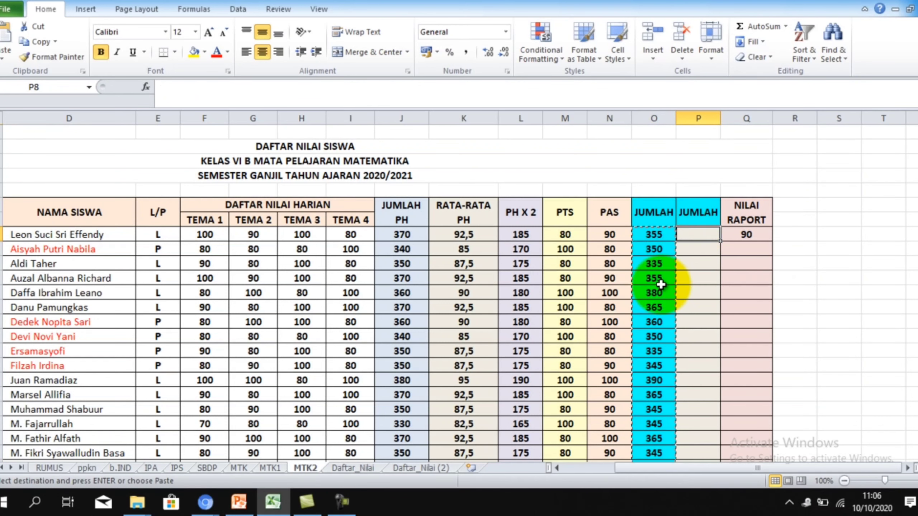
right_click(701, 235)
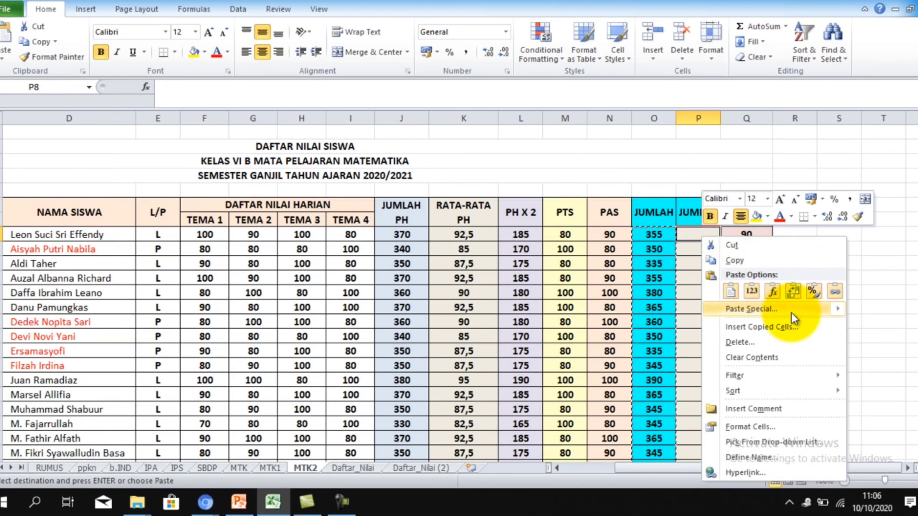
mouse_move(790, 311)
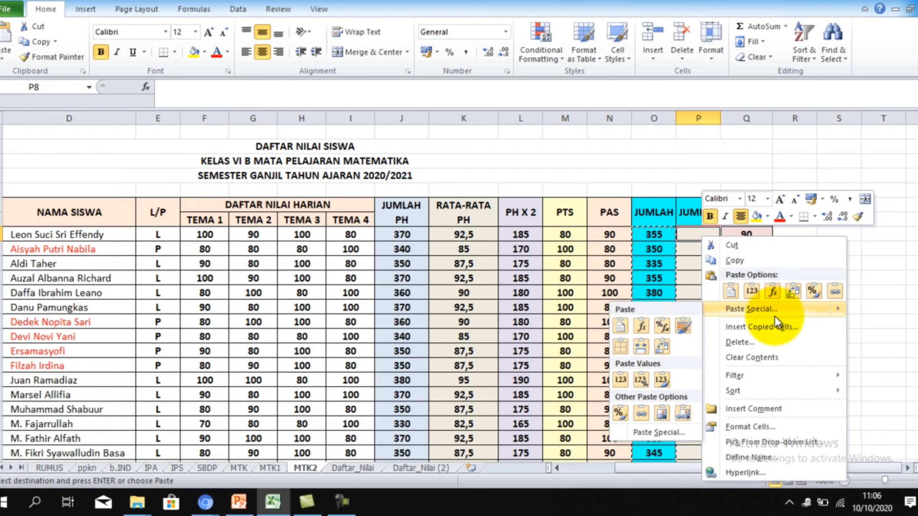
left_click(621, 380)
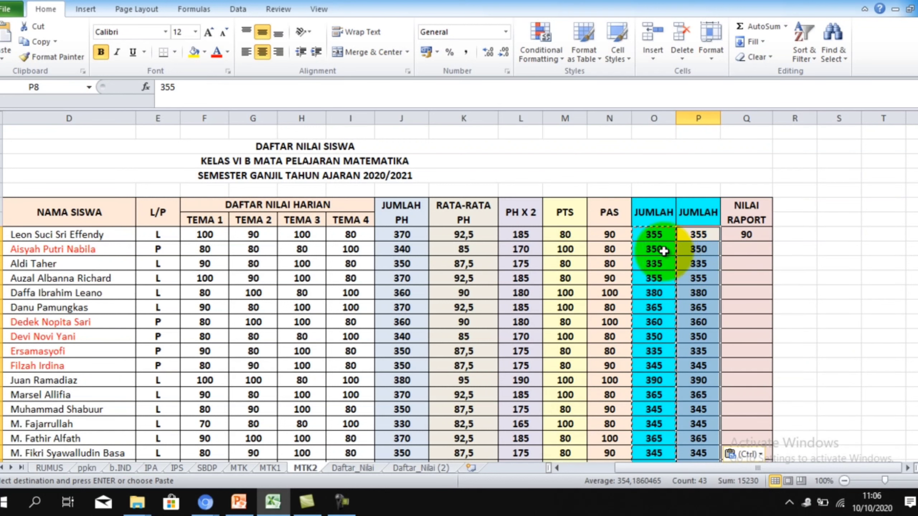
Compare the contents of the original JUMLAH cell O8 and the pasted cell P8
left_click(663, 235)
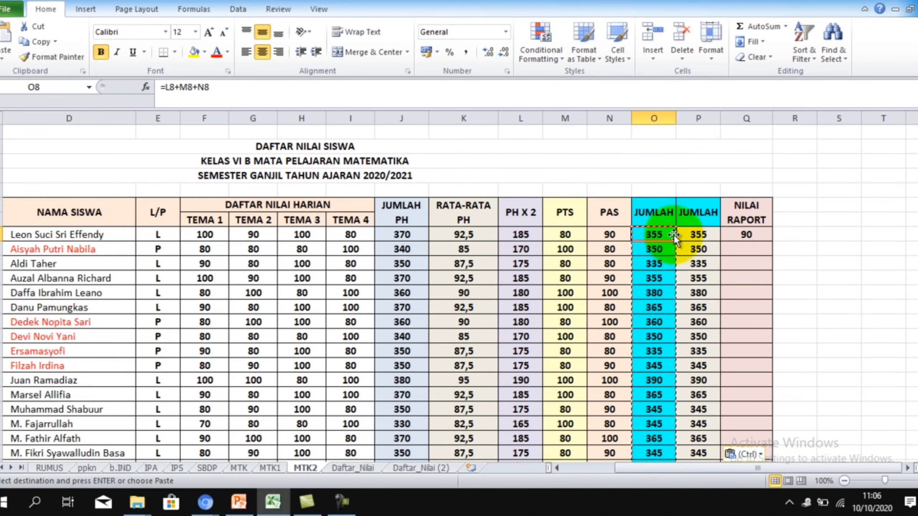
left_click(696, 234)
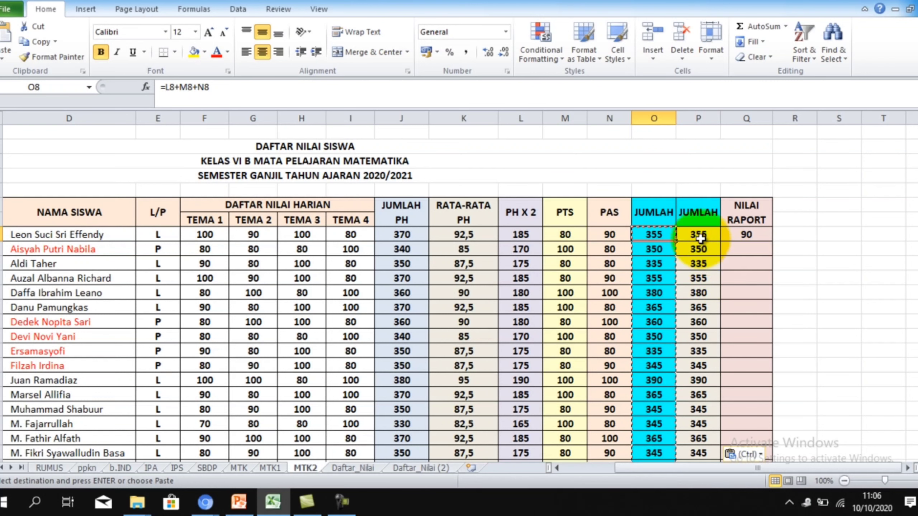
left_click(654, 234)
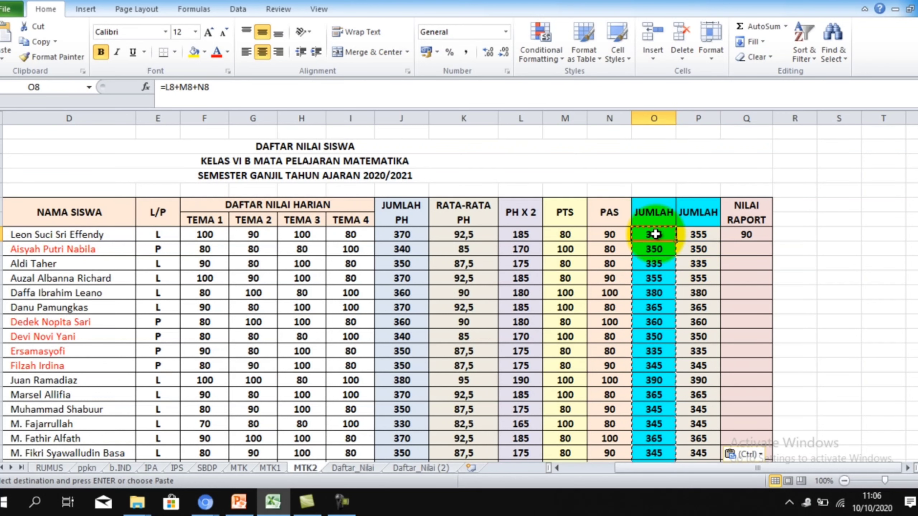
left_click(694, 232)
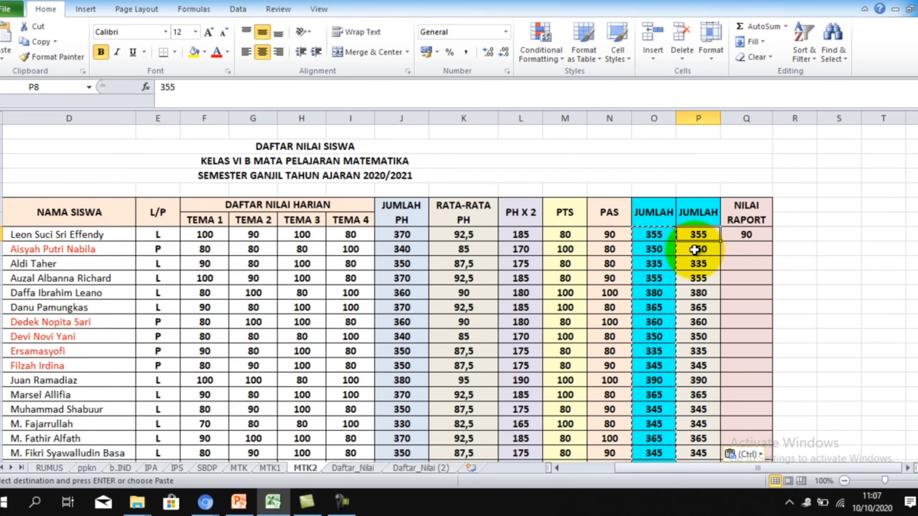
Clear the values-only totals from all student rows of column P
scroll(701, 253, "down", 10)
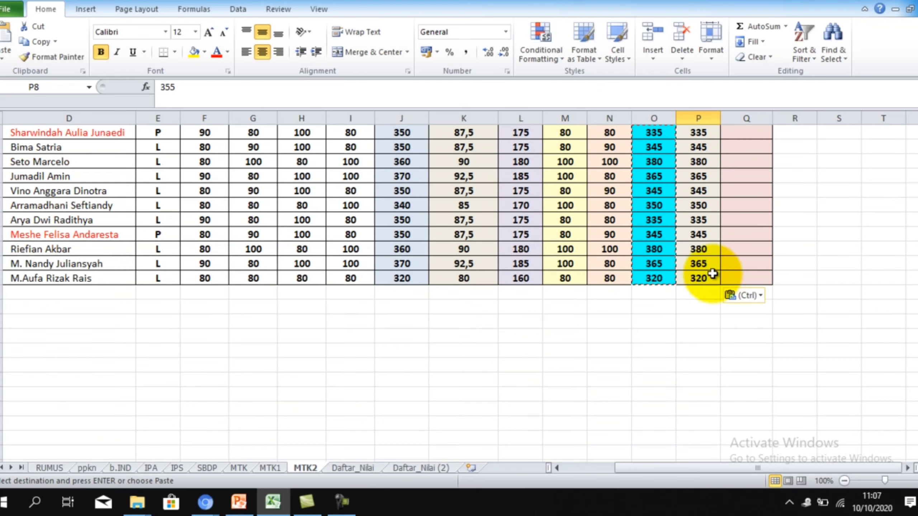
left_click(708, 282, "shift")
scroll(715, 275, "up", 10)
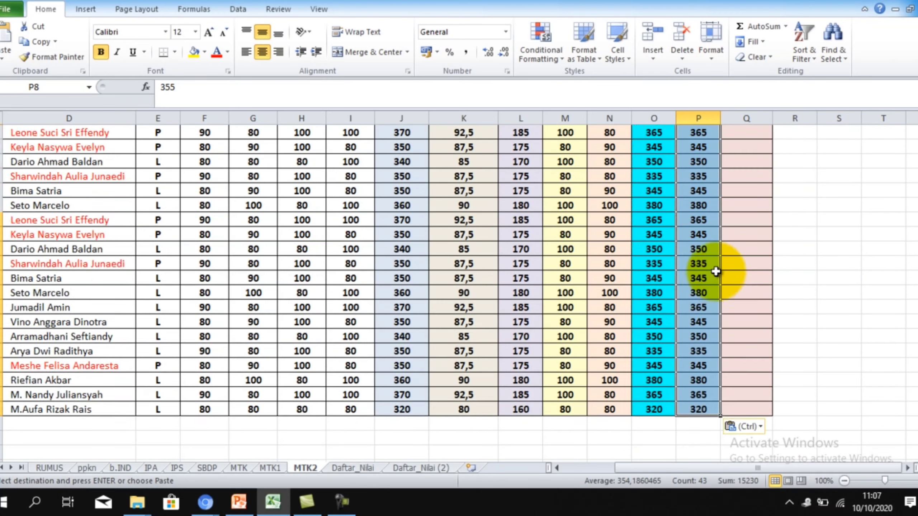
key("Delete")
scroll(706, 185, "up", 2)
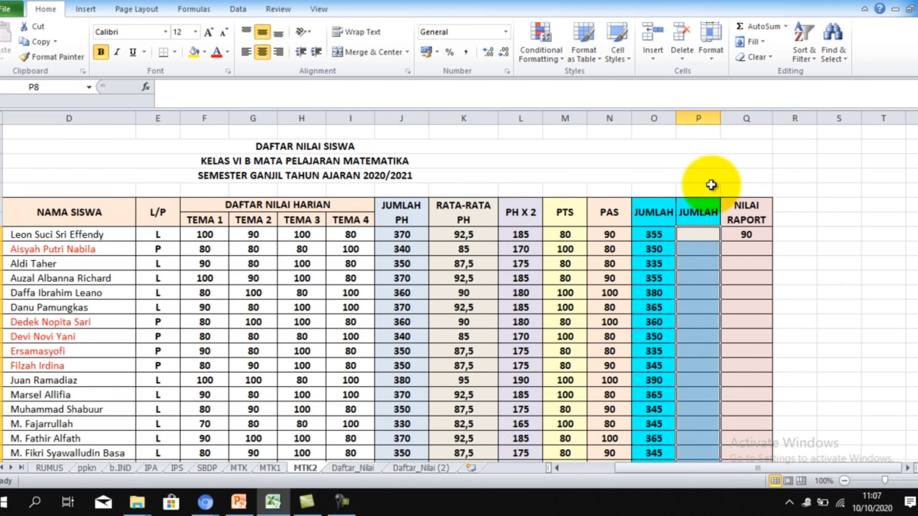
Copy all students' JUMLAH totals from column O and paste them as values only into column P, starting at P8
left_click(663, 235)
left_click_drag(664, 234, 656, 439)
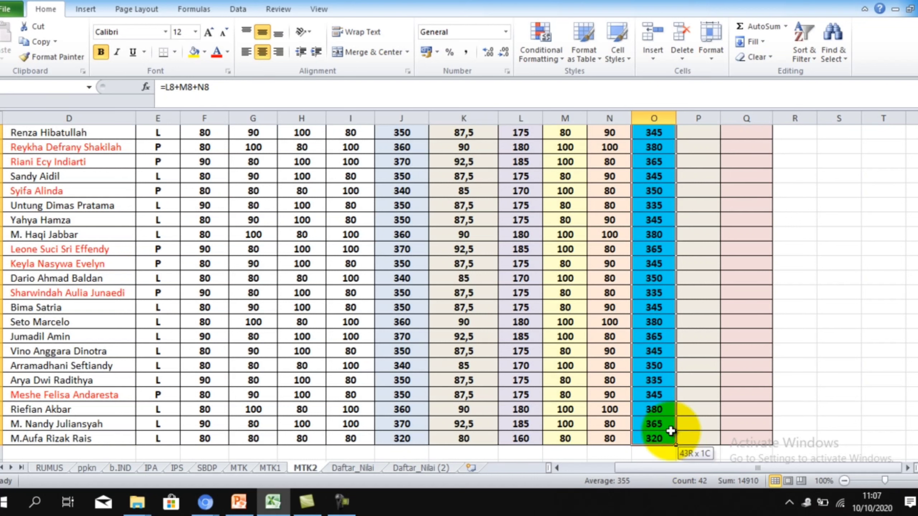
right_click(652, 250)
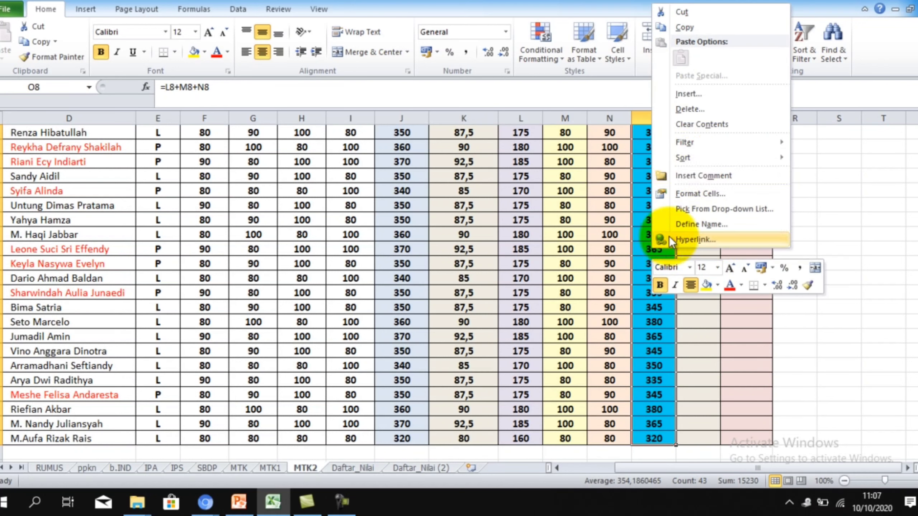
left_click(700, 28)
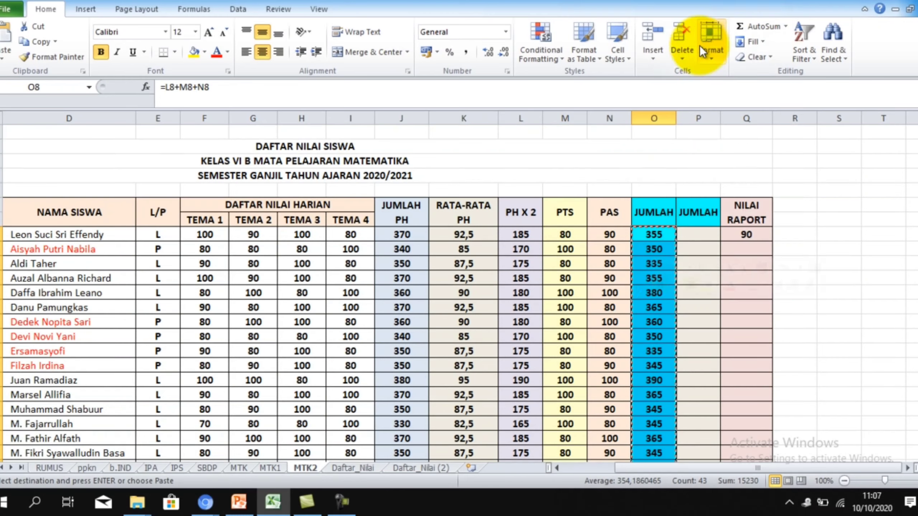
left_click(697, 235)
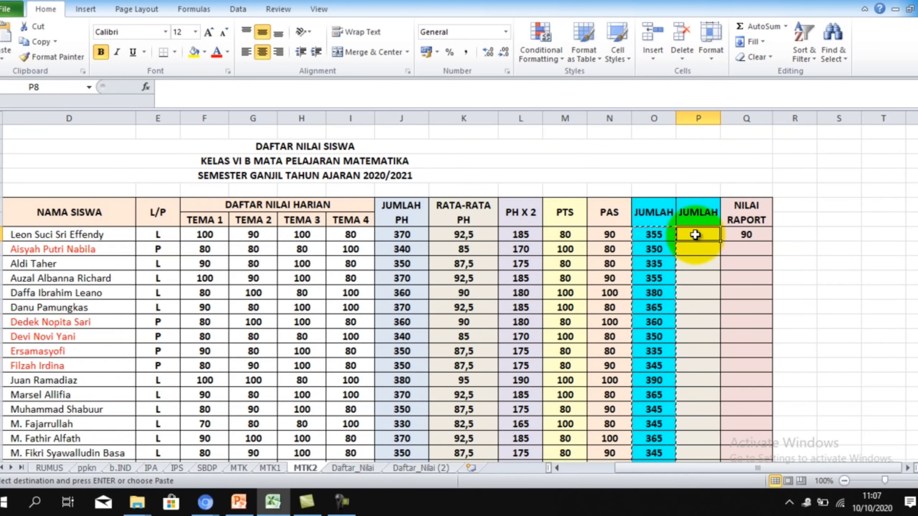
right_click(694, 235)
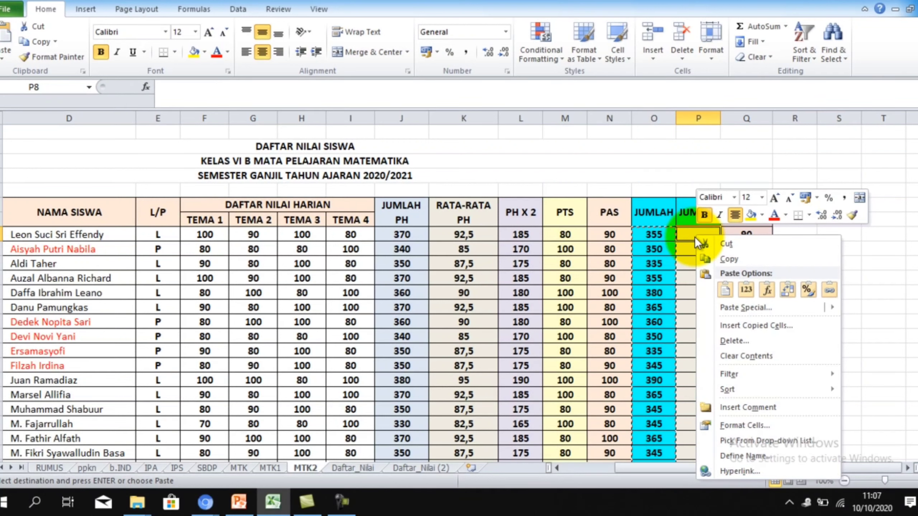
mouse_move(716, 307)
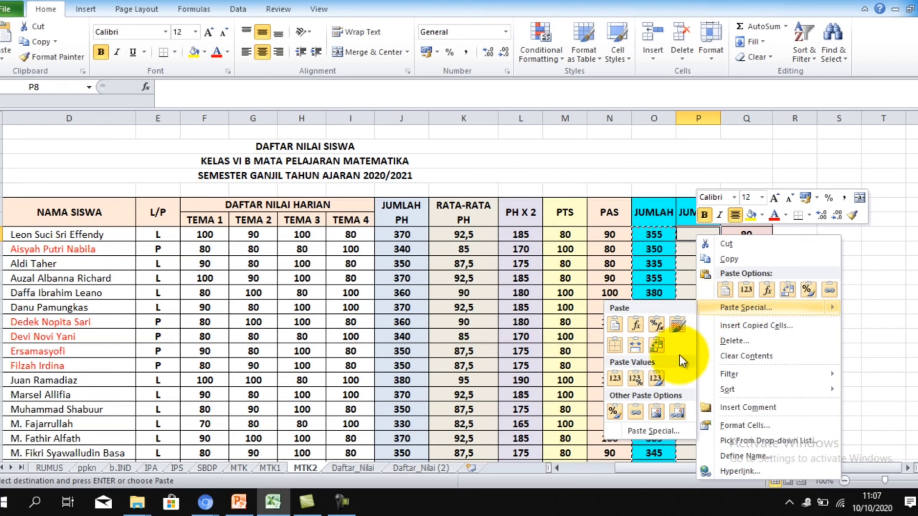
left_click(615, 377)
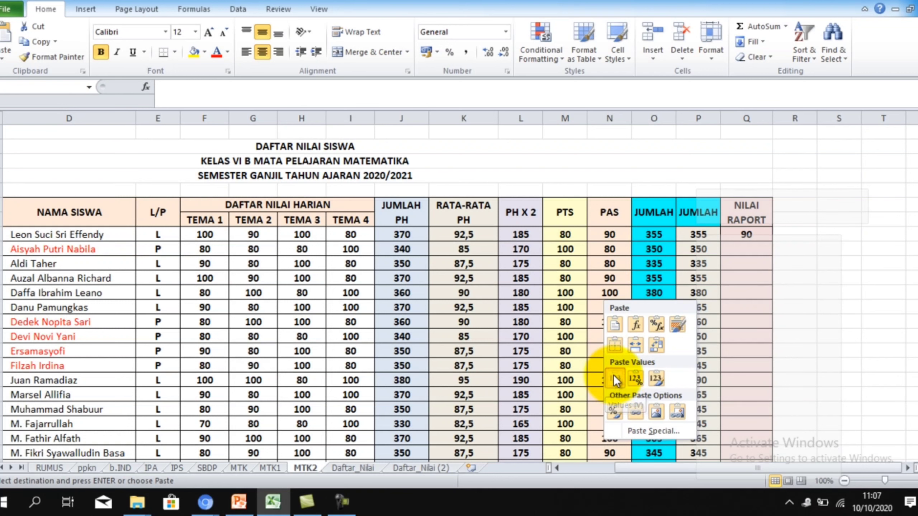
left_click(614, 377)
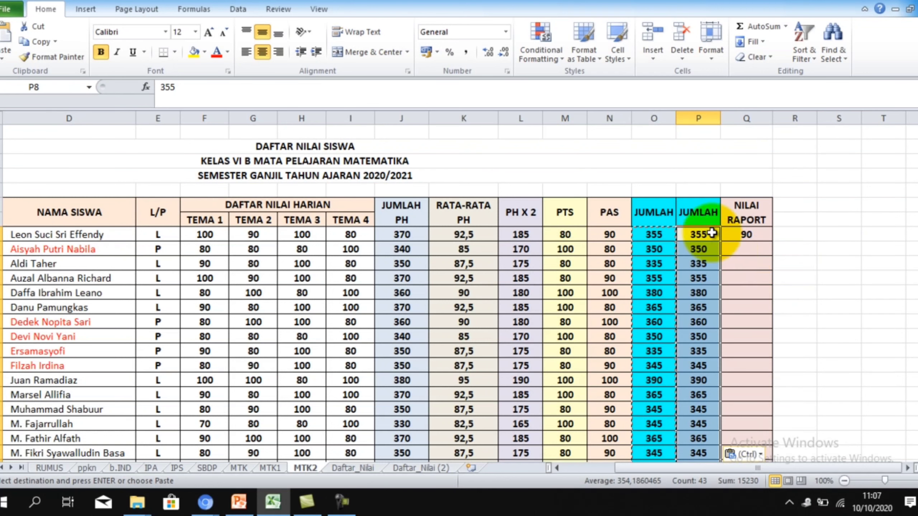
Check the content of the pasted cell P8 and end the copy mode
left_click(703, 239)
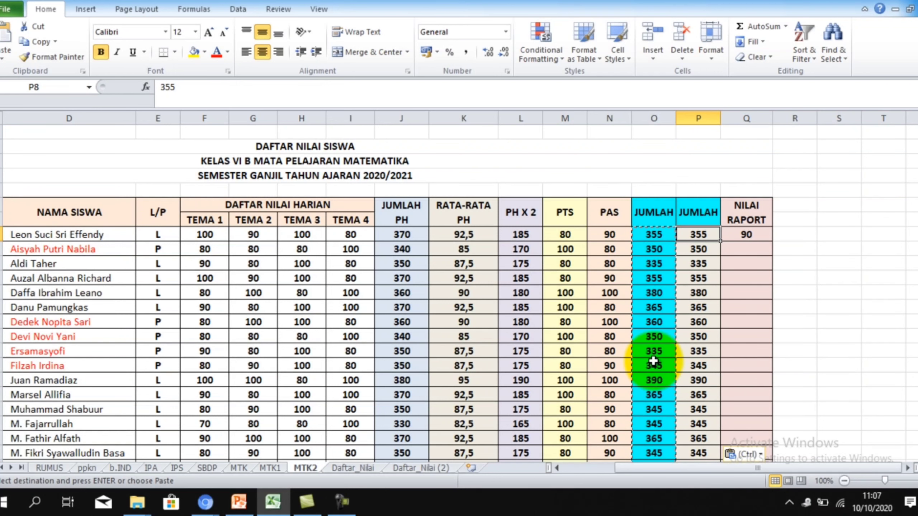
scroll(713, 293, "down", 1)
left_click(829, 229)
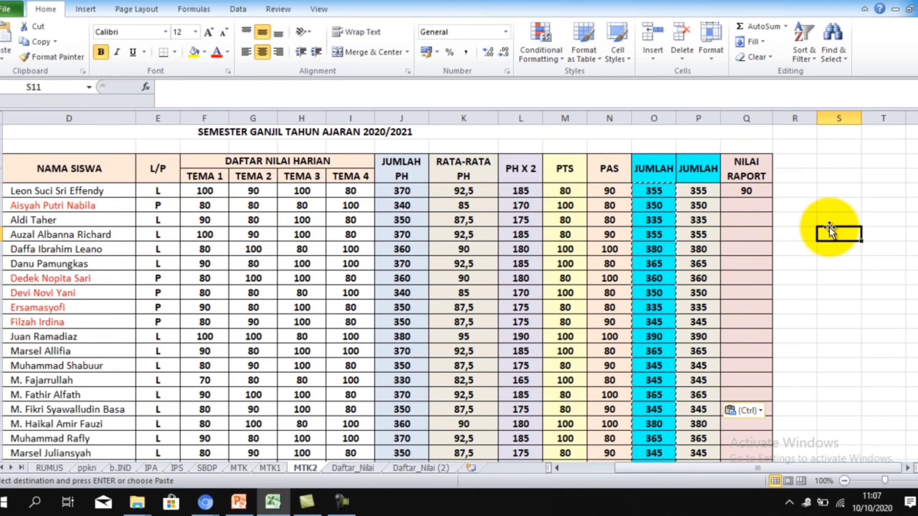
key("Escape")
scroll(758, 250, "up", 1)
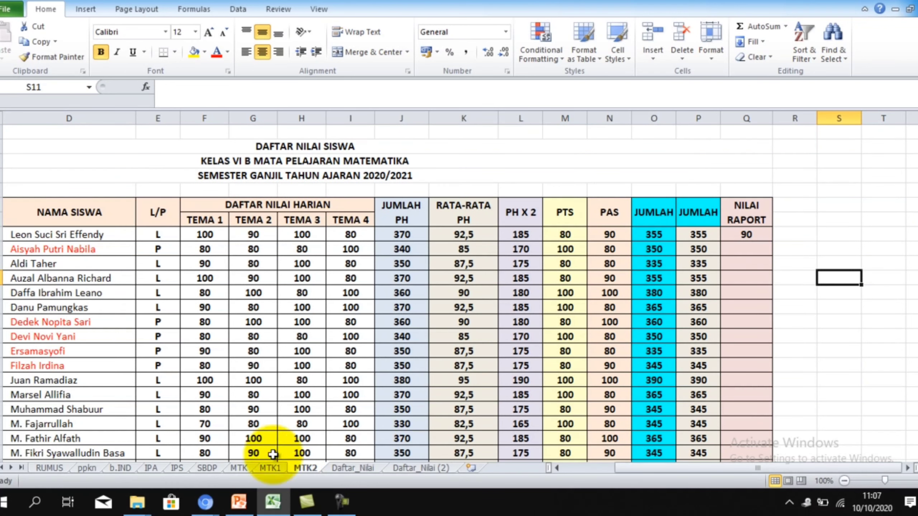
left_click(238, 501)
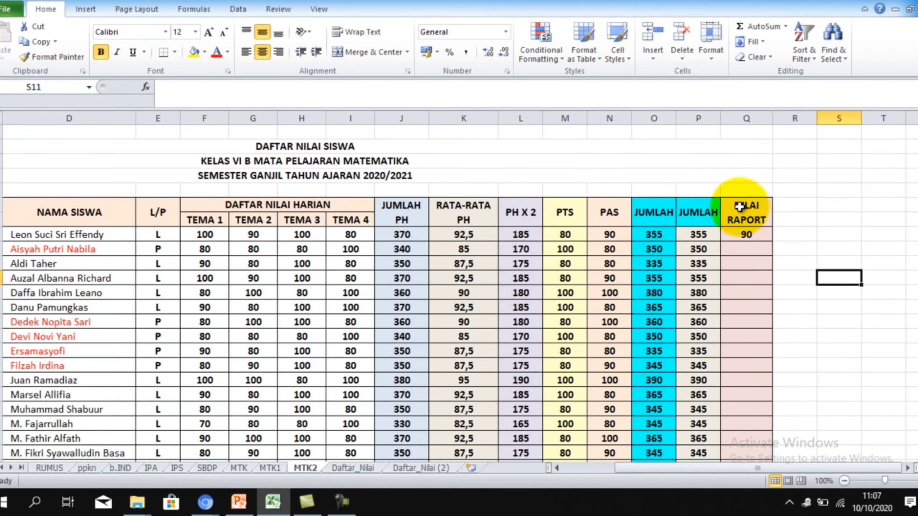
Review the grade tables on the Daftar_Nilai and Daftar_Nilai (2) sheets, down to the Nilai Tertinggi and Nilai Terendah rows
left_click(367, 467)
scroll(375, 410, "down", 12)
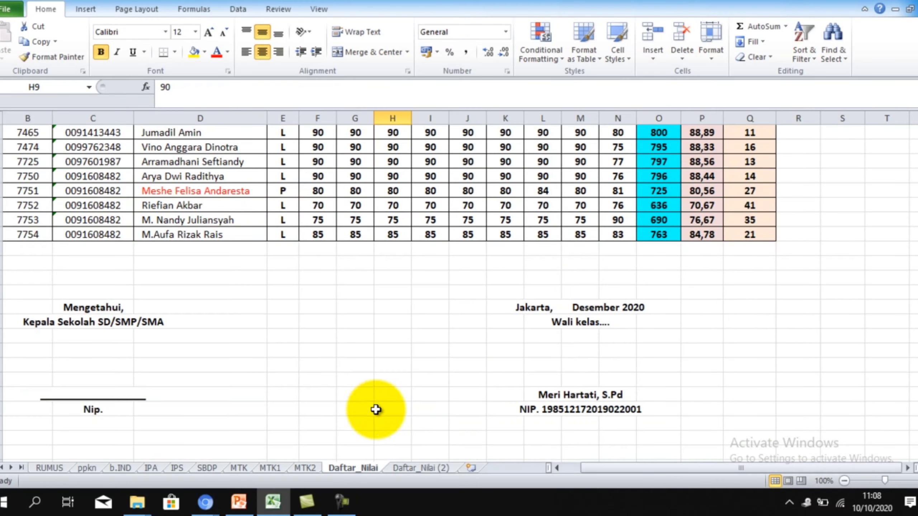
left_click(401, 468)
scroll(459, 331, "down", 3)
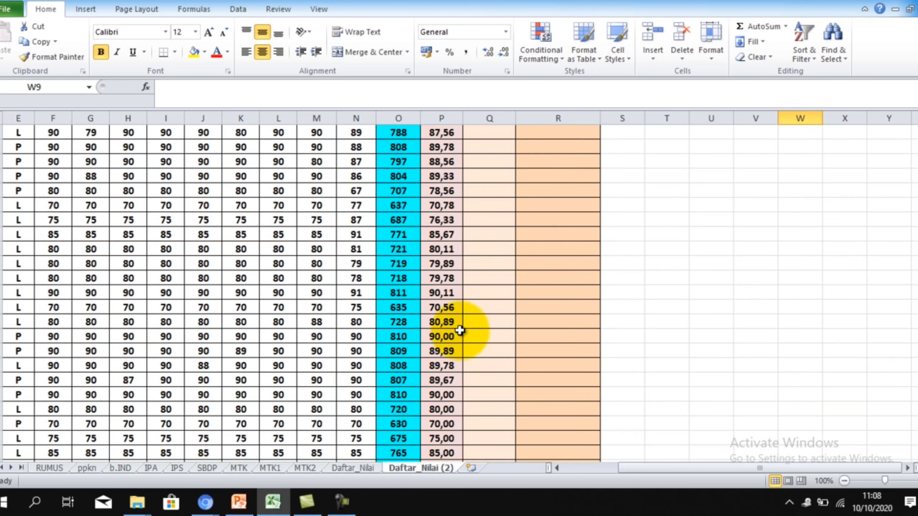
scroll(460, 331, "down", 9)
scroll(461, 327, "up", 12)
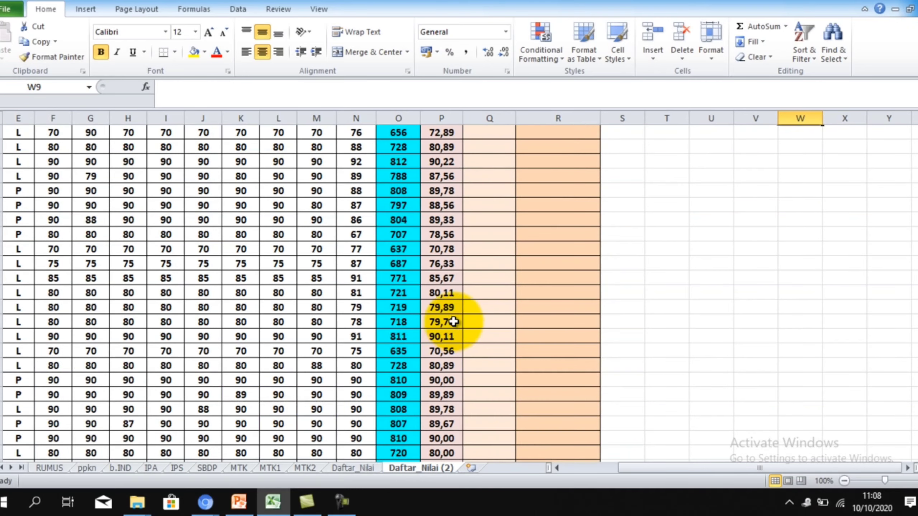
left_click_drag(798, 466, 744, 466)
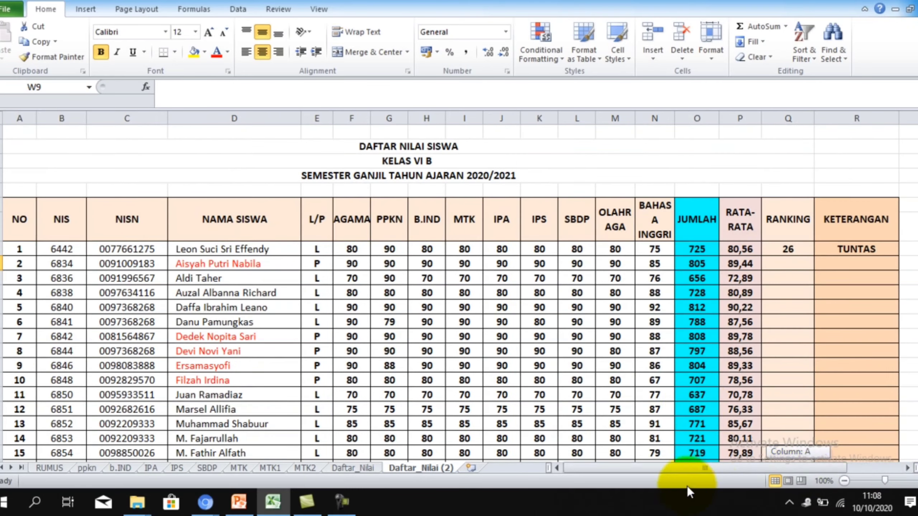
scroll(699, 389, "down", 6)
scroll(699, 390, "down", 8)
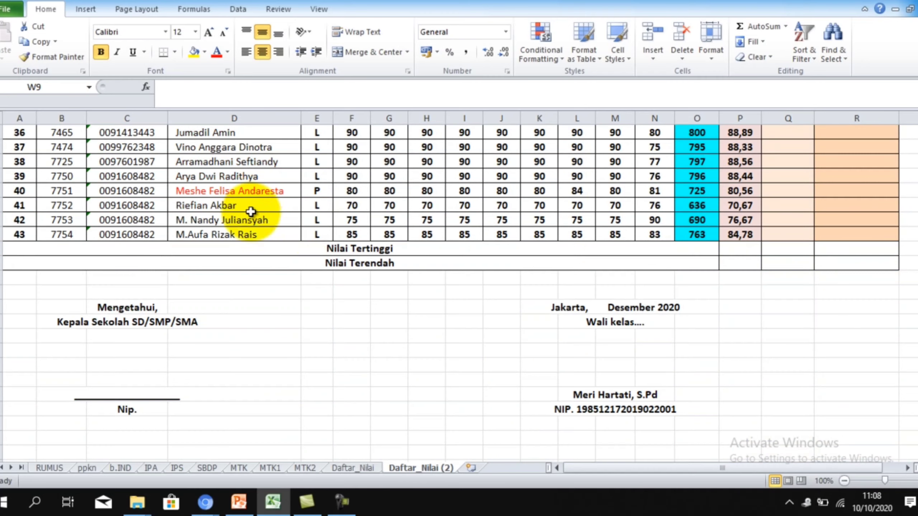
scroll(701, 260, "up", 8)
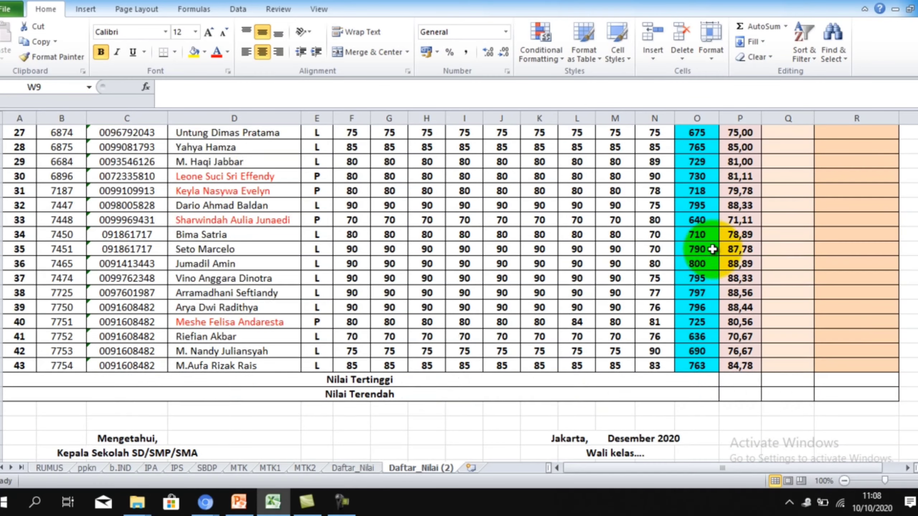
scroll(708, 260, "up", 1)
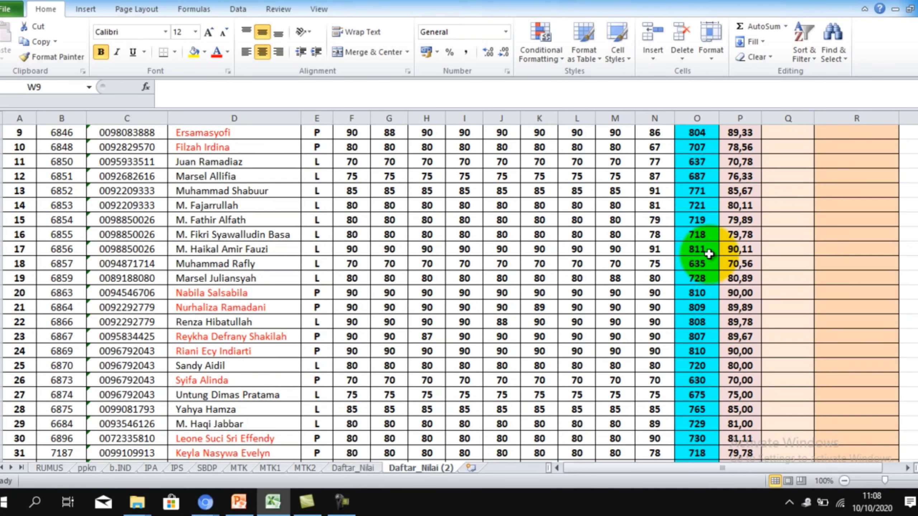
Enter a MAX formula over the students' RATA-RATA averages, starting at P8, in the Nilai Tertinggi cell of column P on Daftar_Nilai (2)
scroll(706, 261, "up", 4)
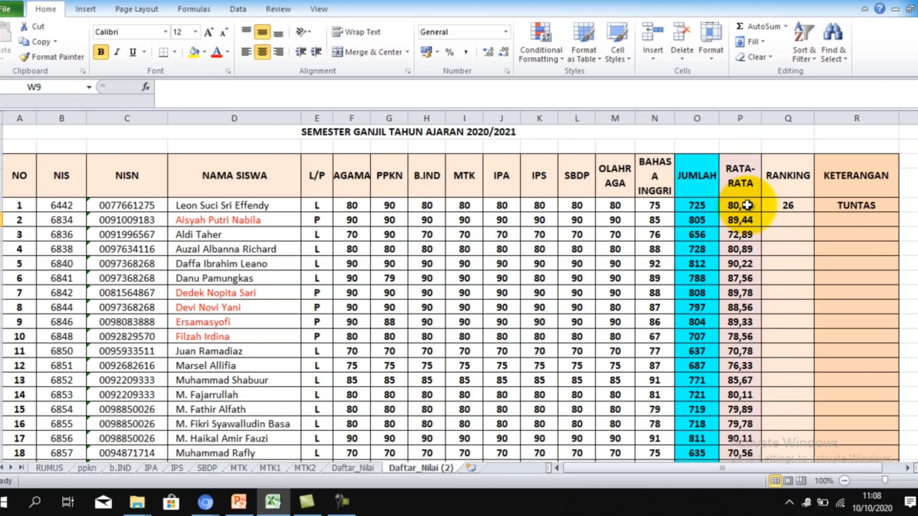
scroll(748, 227, "down", 13)
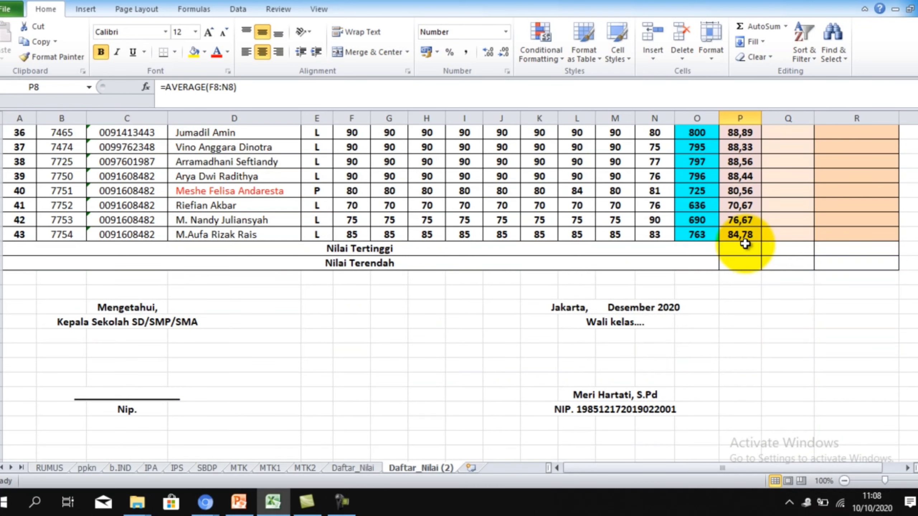
scroll(735, 228, "up", 14)
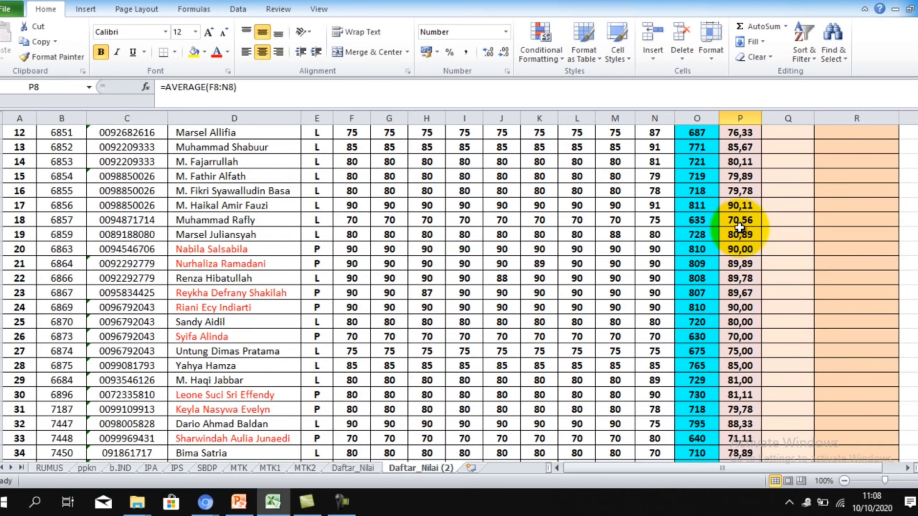
scroll(741, 242, "down", 14)
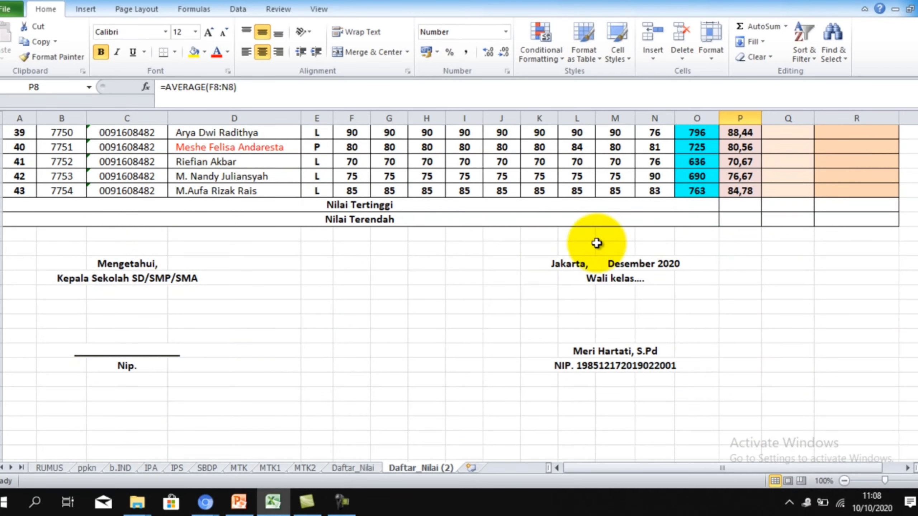
left_click(736, 205)
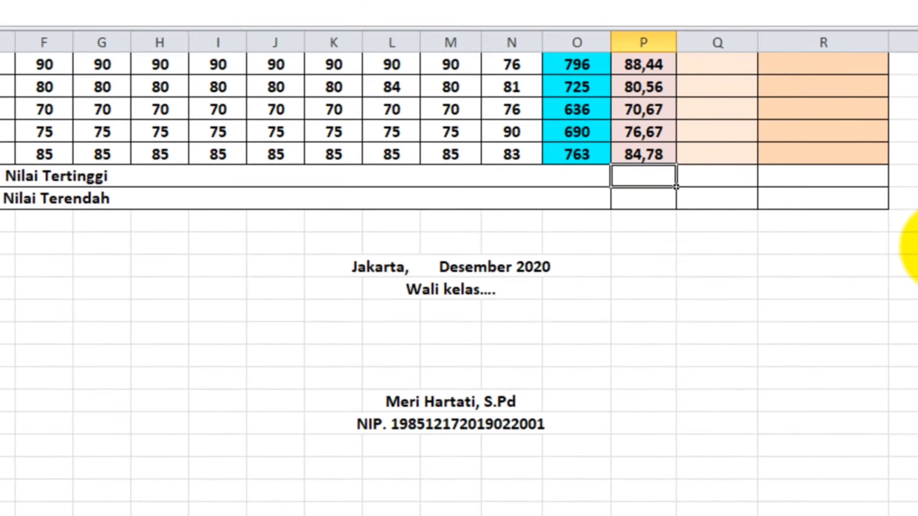
type("=")
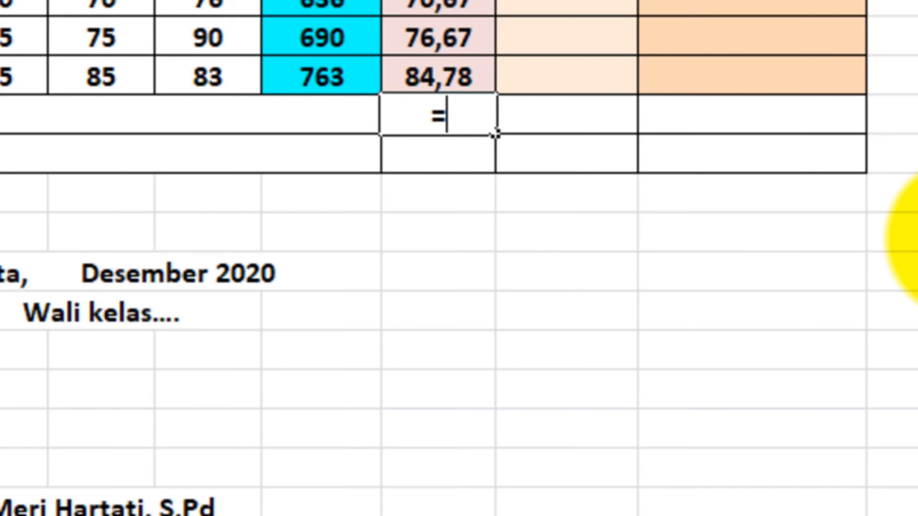
type("ma")
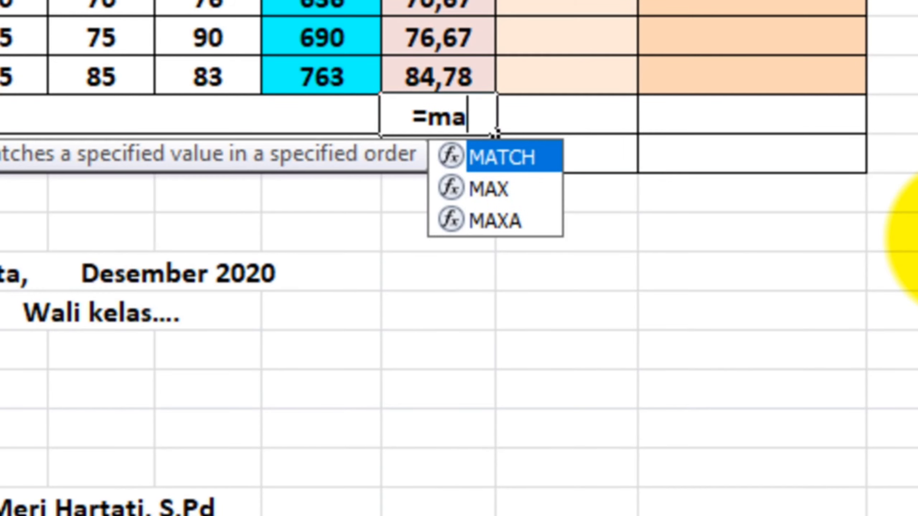
type("x")
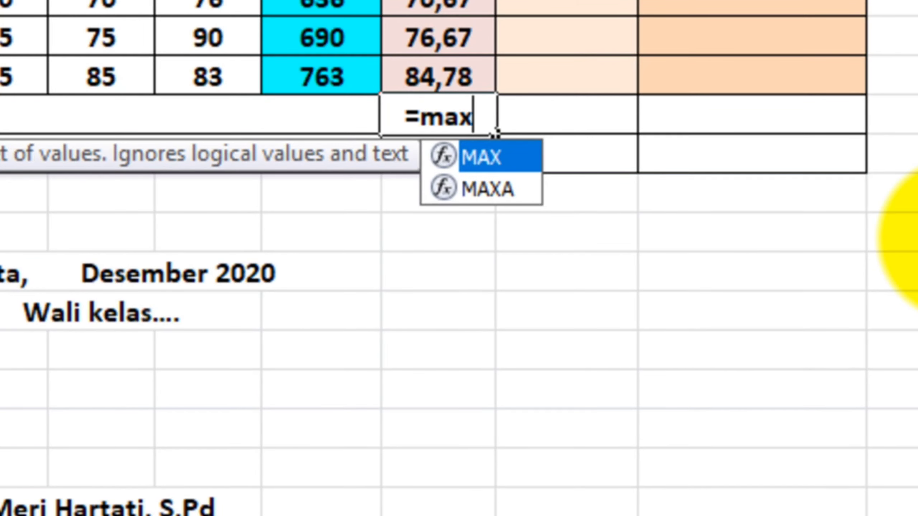
type("(")
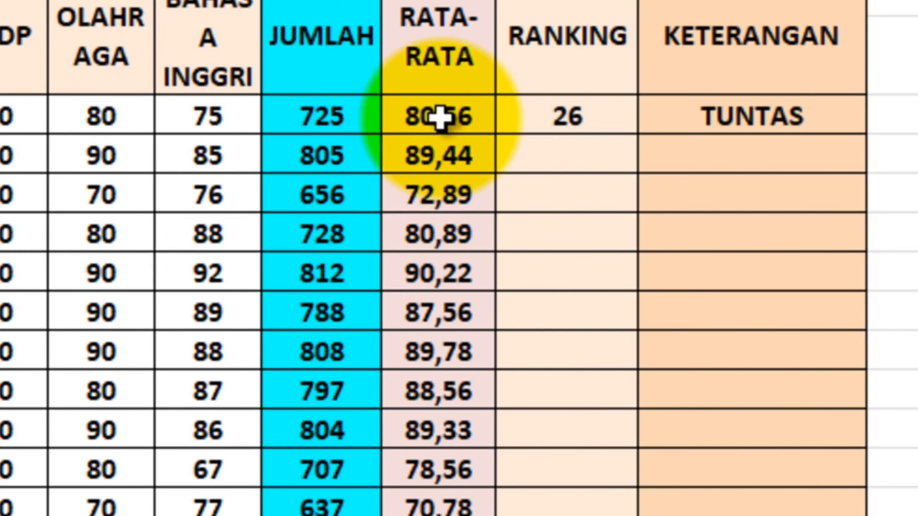
left_click_drag(444, 119, 441, 513)
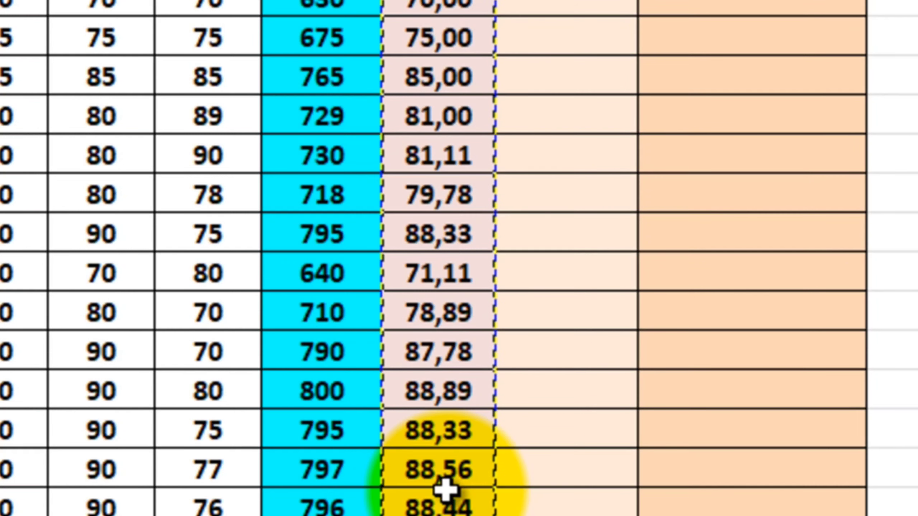
key("F4")
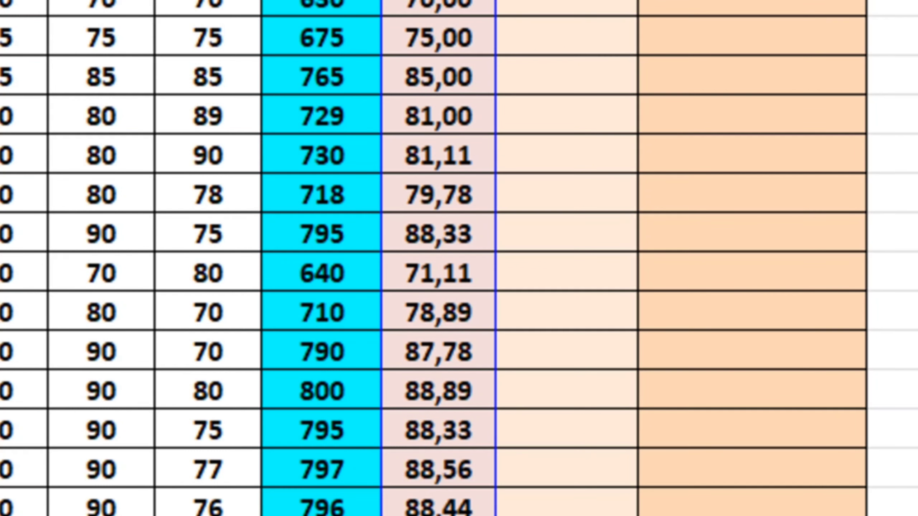
key("Return")
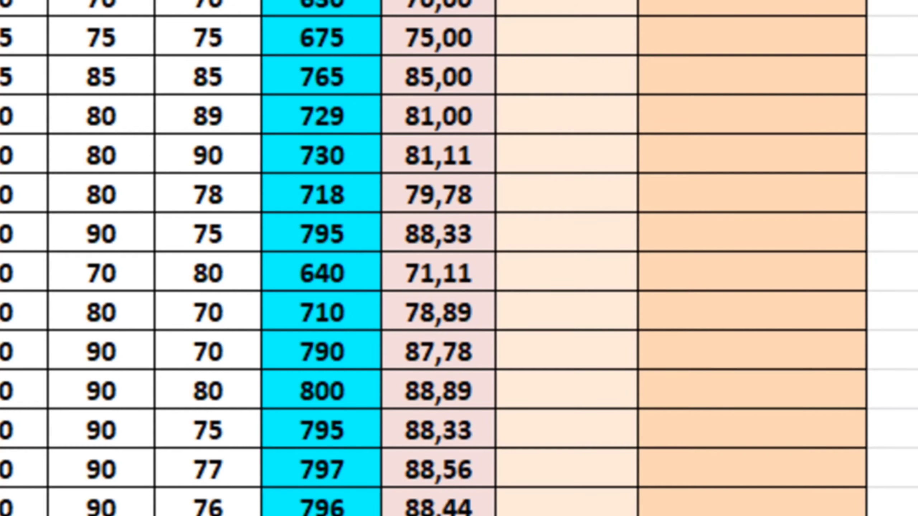
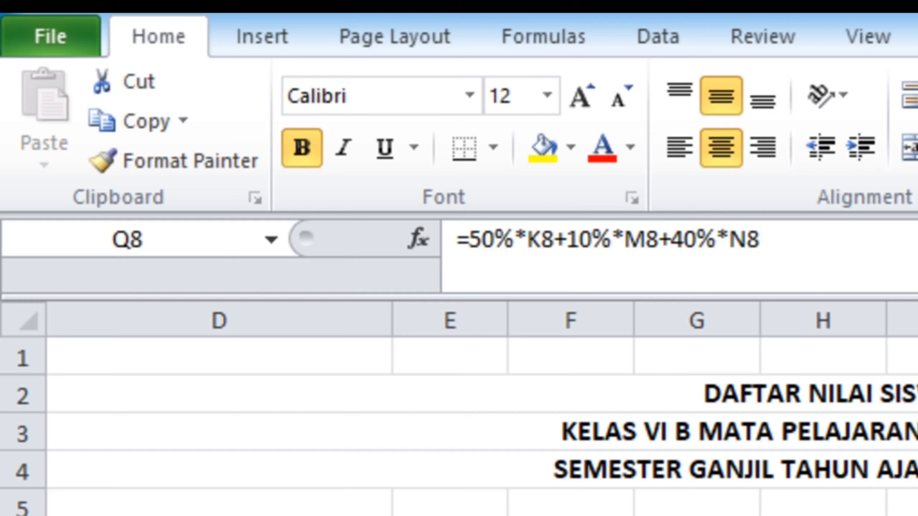
Clear NILAI RAPORT cell Q8 on the MTK2 sheet and enter the formula =50%*K8+10% there
key("Delete")
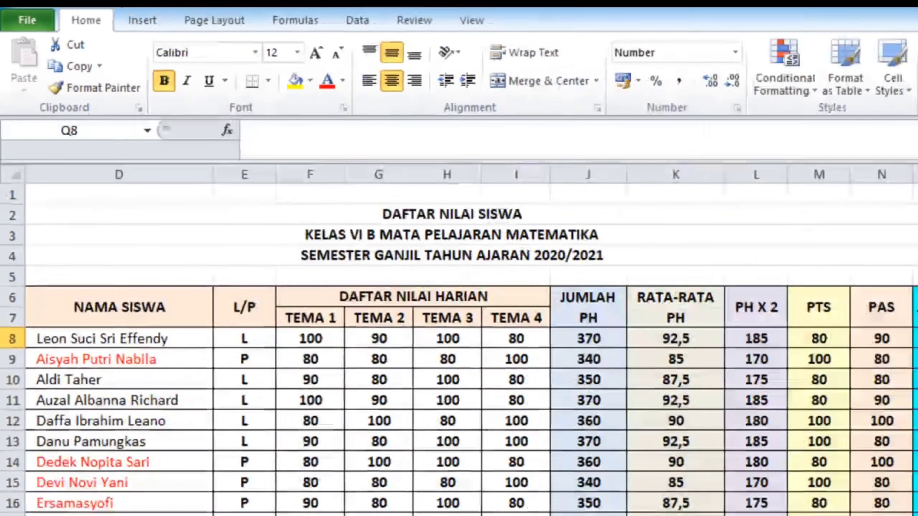
type("=")
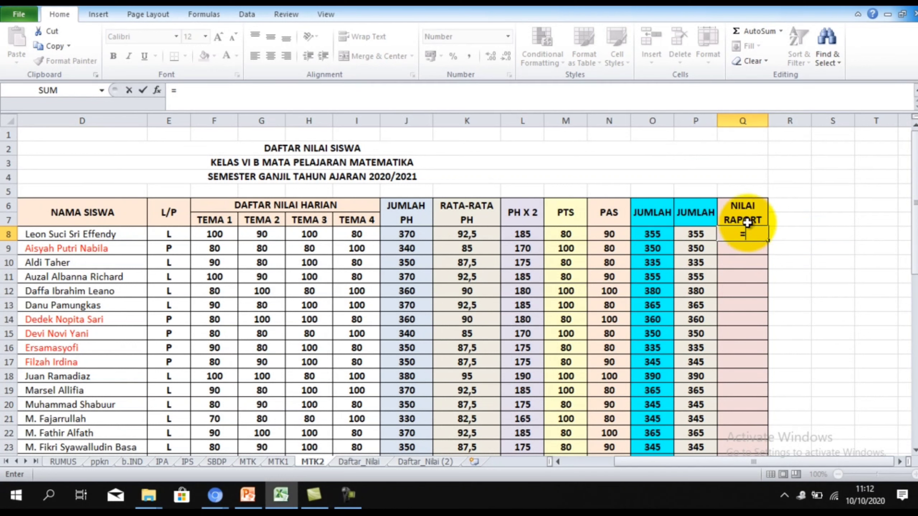
type("50%")
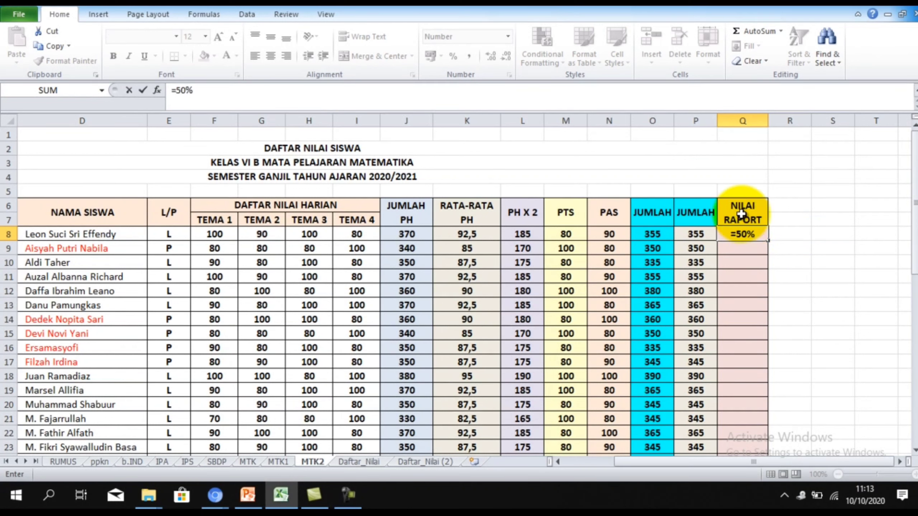
type("*")
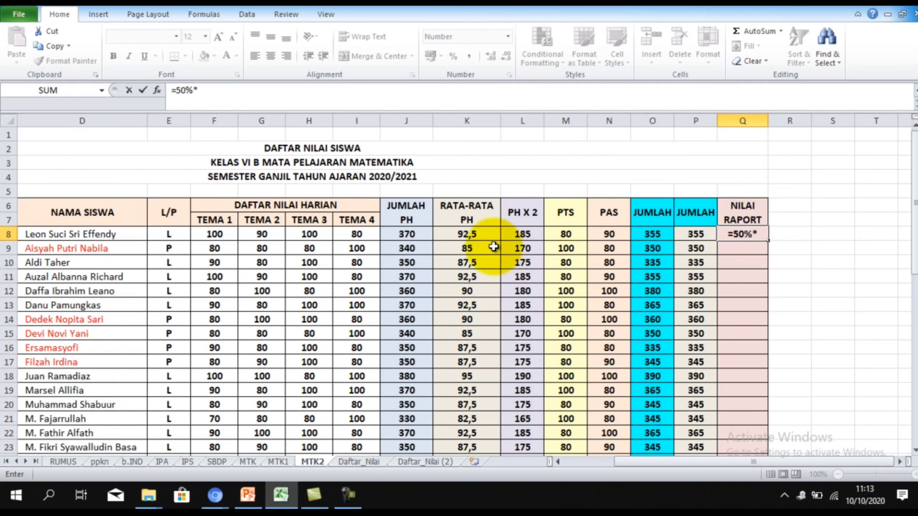
left_click(476, 233)
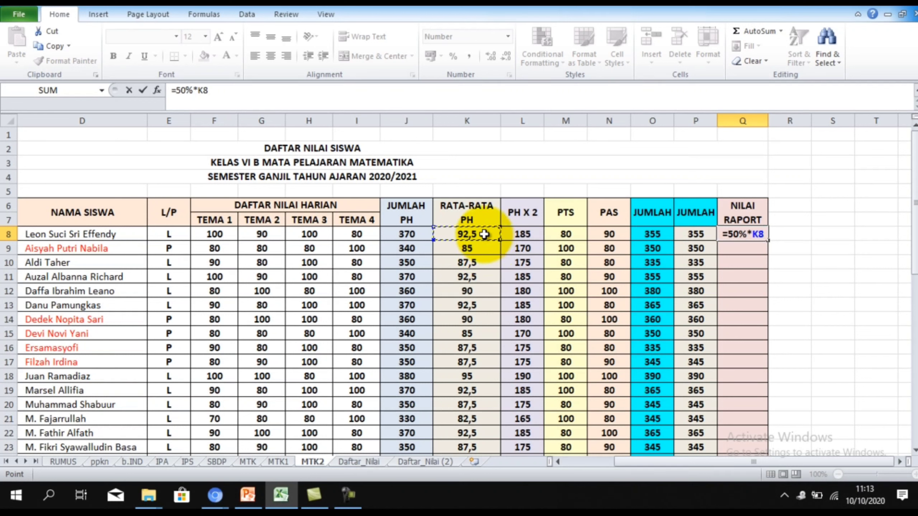
type("+10%")
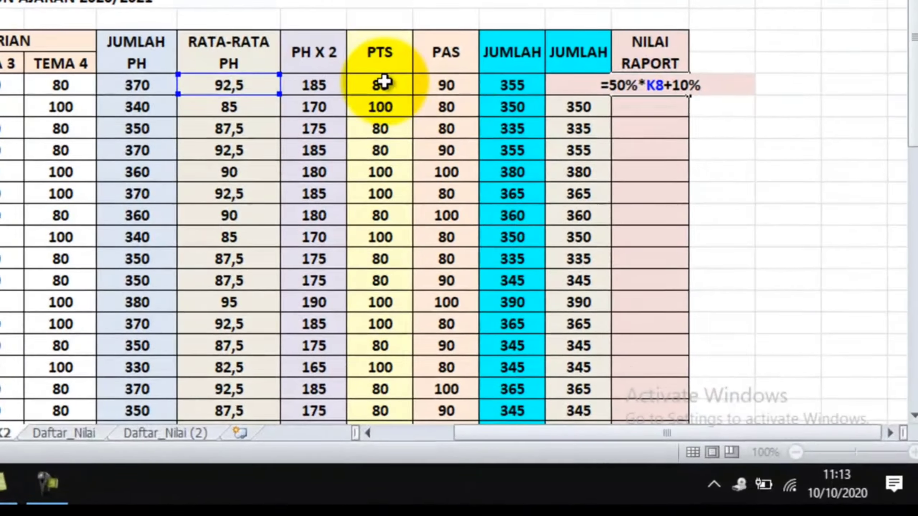
left_click(508, 180)
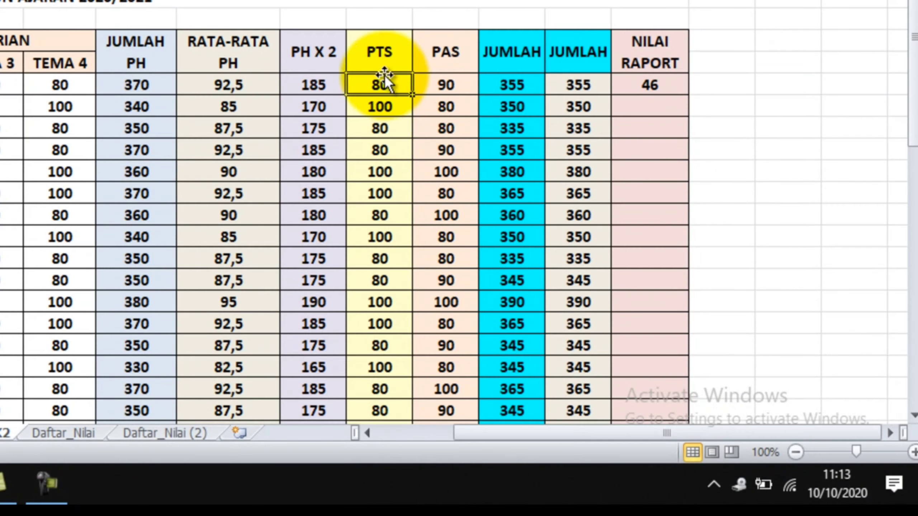
Extend the NILAI RAPORT formula in Q8 with the PTS score and a 40% weight, making it =50%*K8+10%*M8+40%
left_click(633, 88)
key("F2")
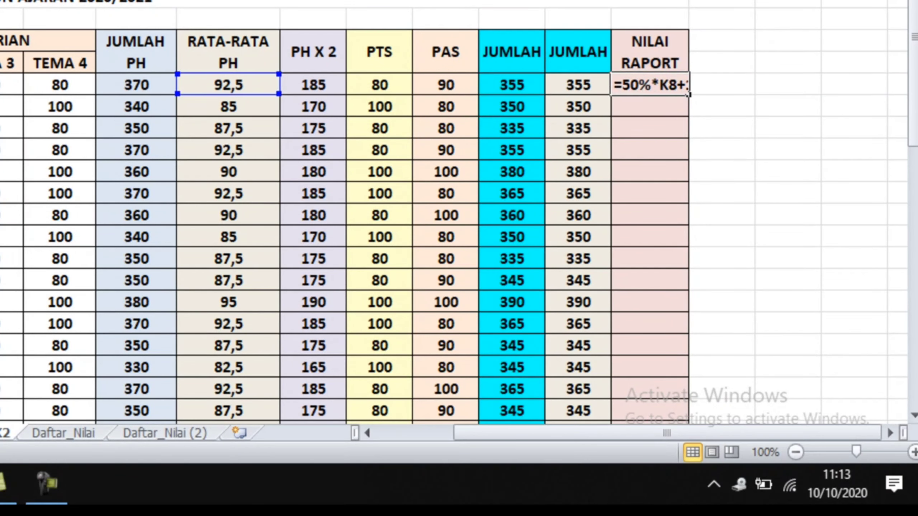
type("0%*")
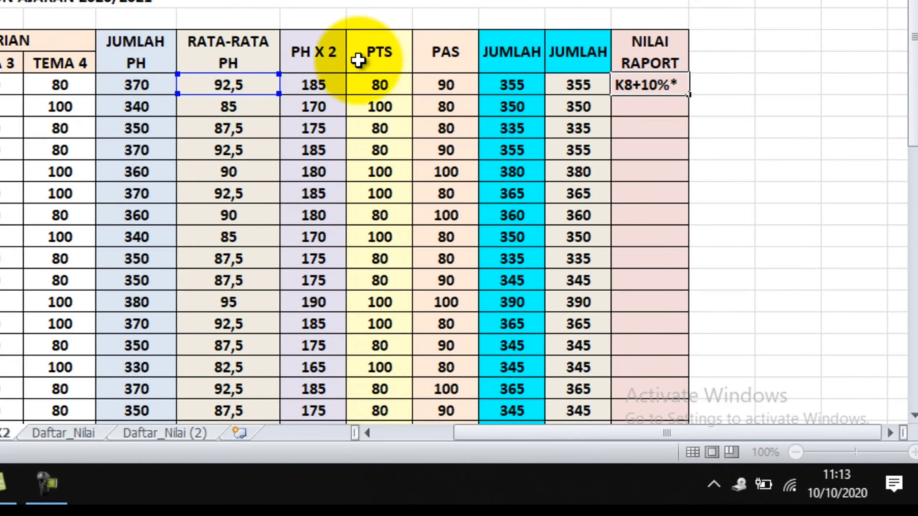
left_click(377, 83)
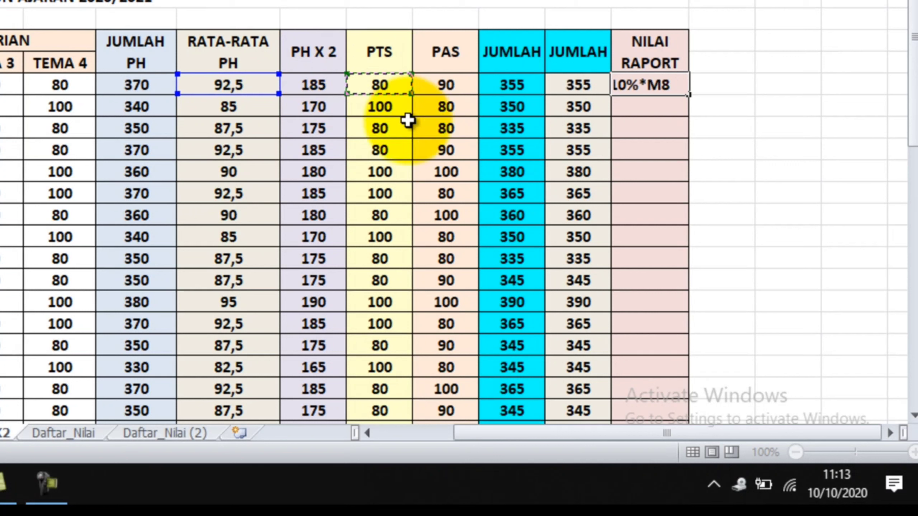
type("+")
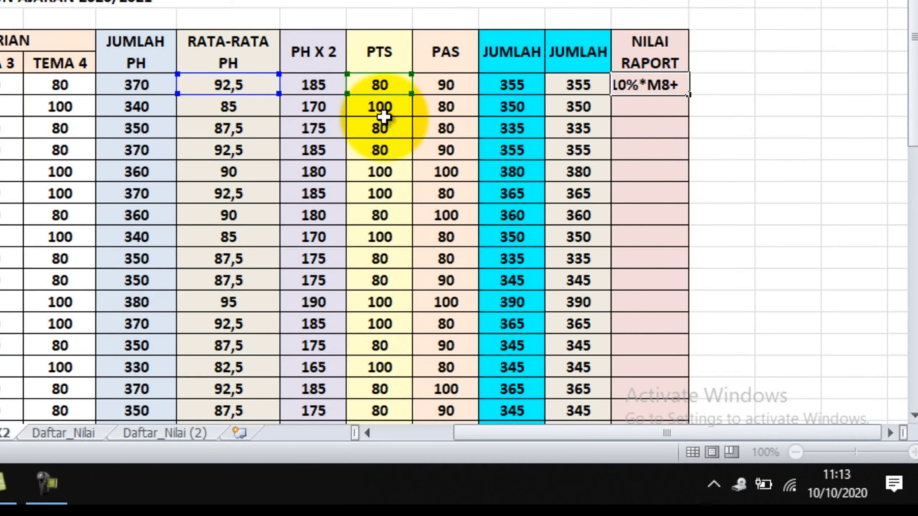
type("40")
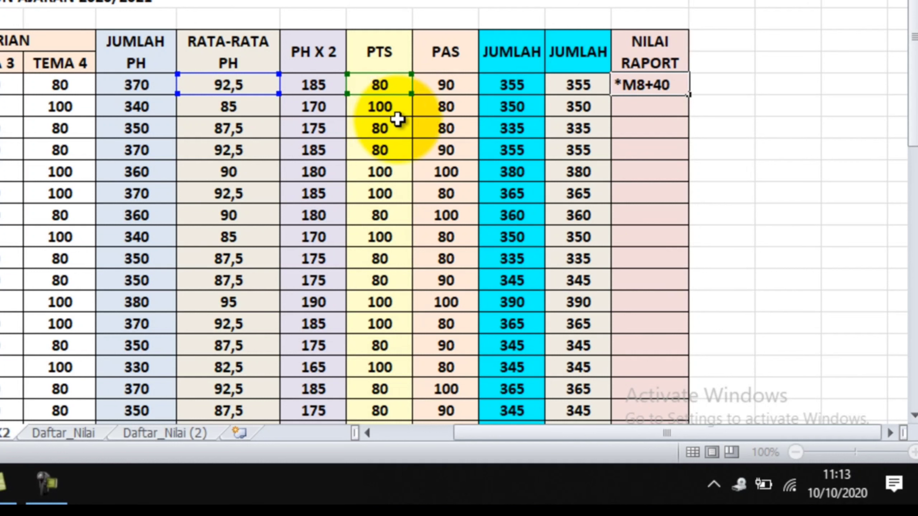
type("%")
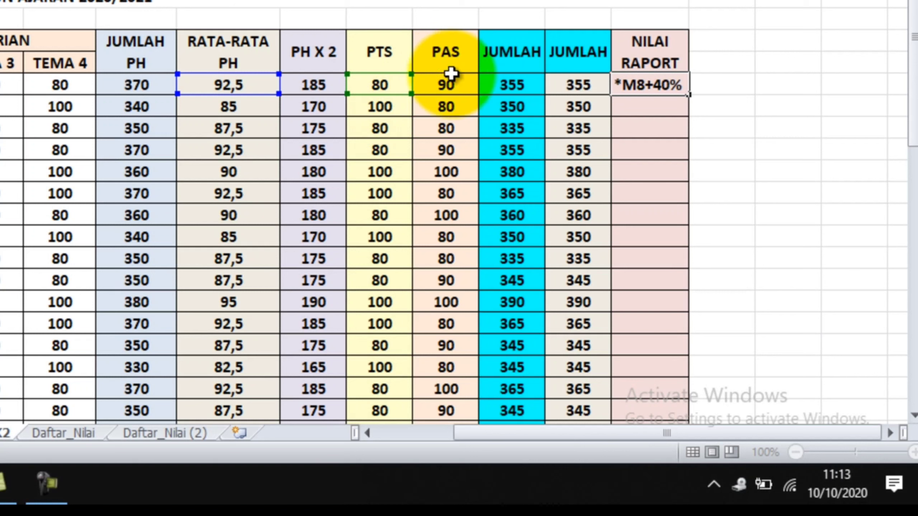
left_click(447, 83)
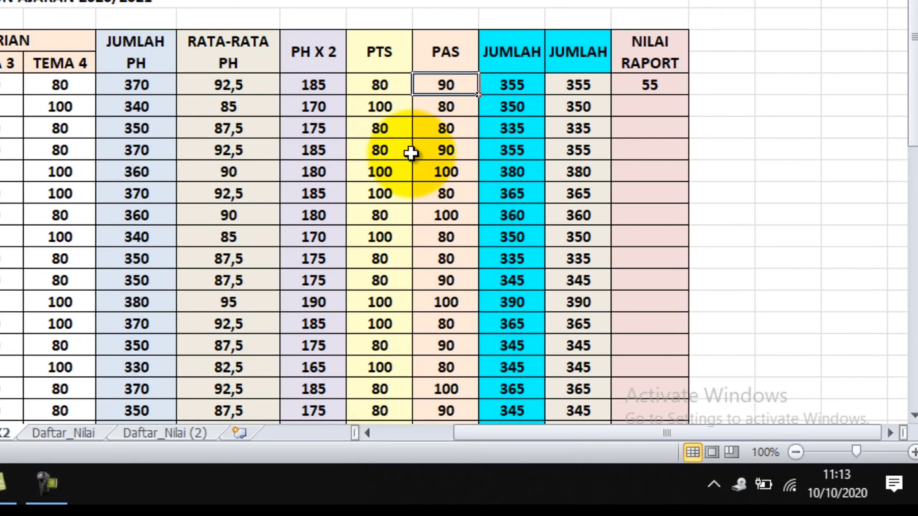
Complete the Q8 formula with the PAS score as =50%*K8+10%*M8+40%*N8, and check the finished cell
left_click(644, 86)
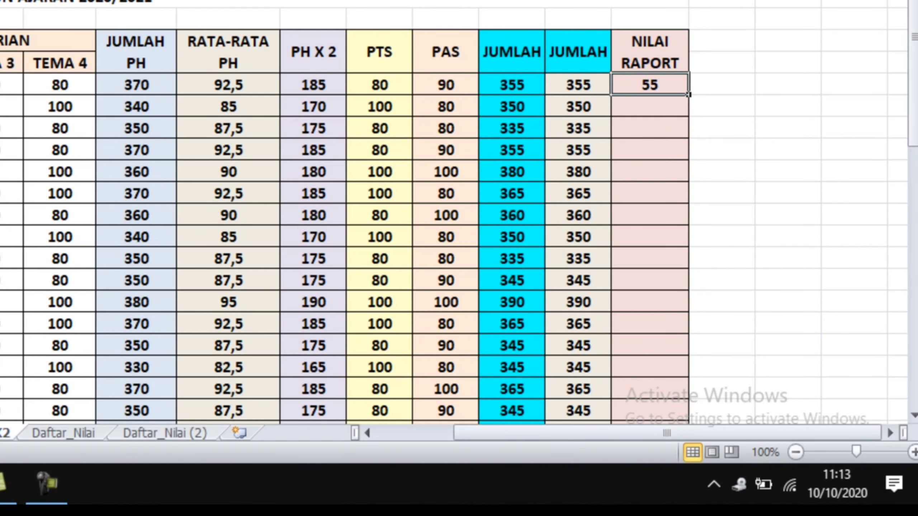
left_click(307, 0)
left_click(308, 0)
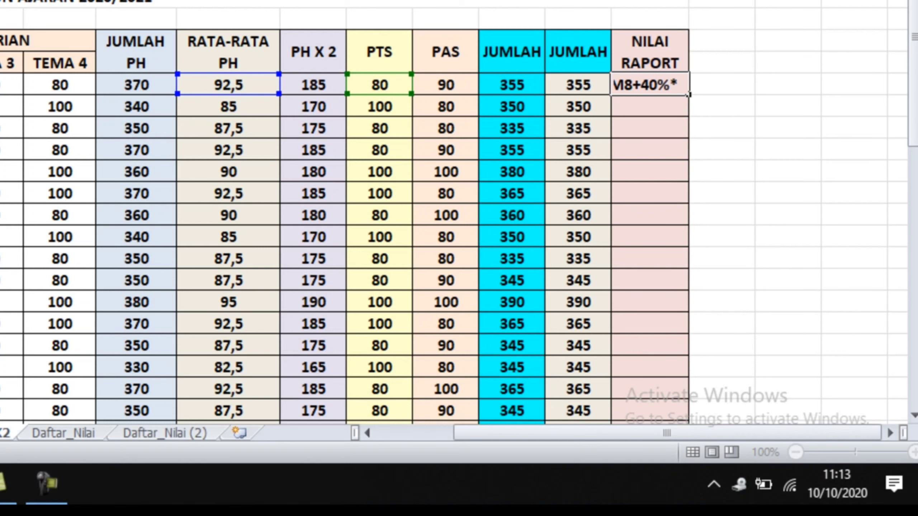
type("*")
left_click(445, 85)
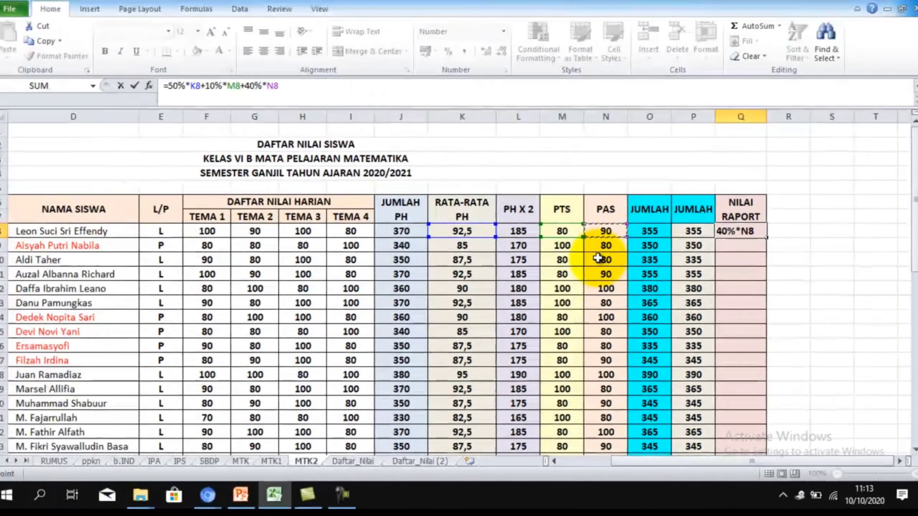
key("Return")
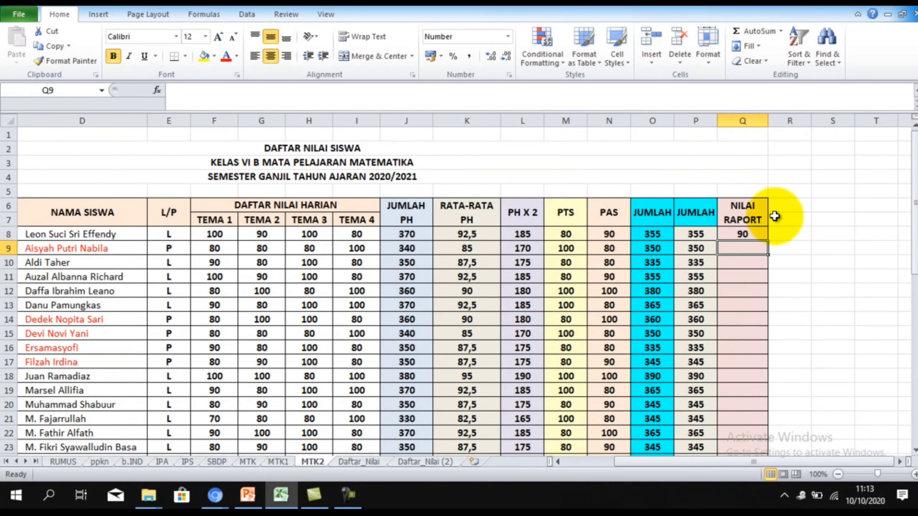
left_click(751, 236)
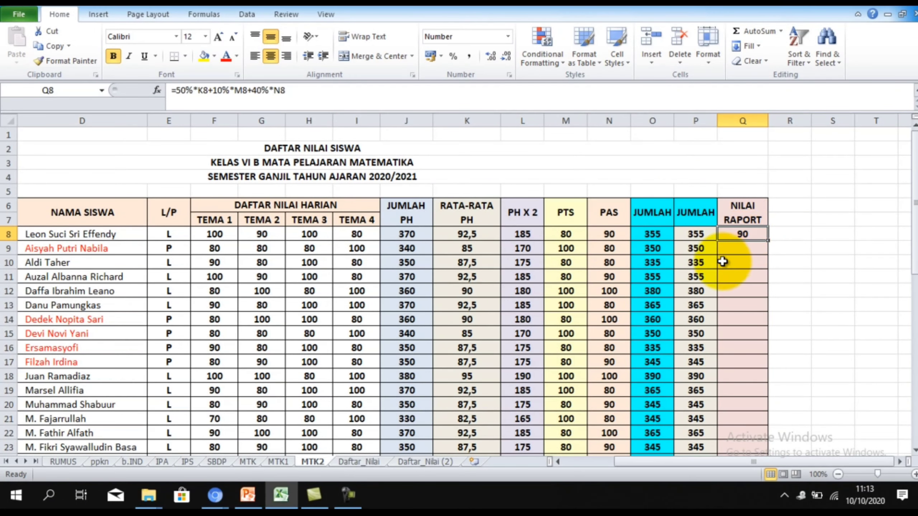
Start the NILAI RAPORT formula in Q9 with the PH average at 50% and a 10% weight, as =50%*K9+10%
left_click(748, 252)
type("=50%")
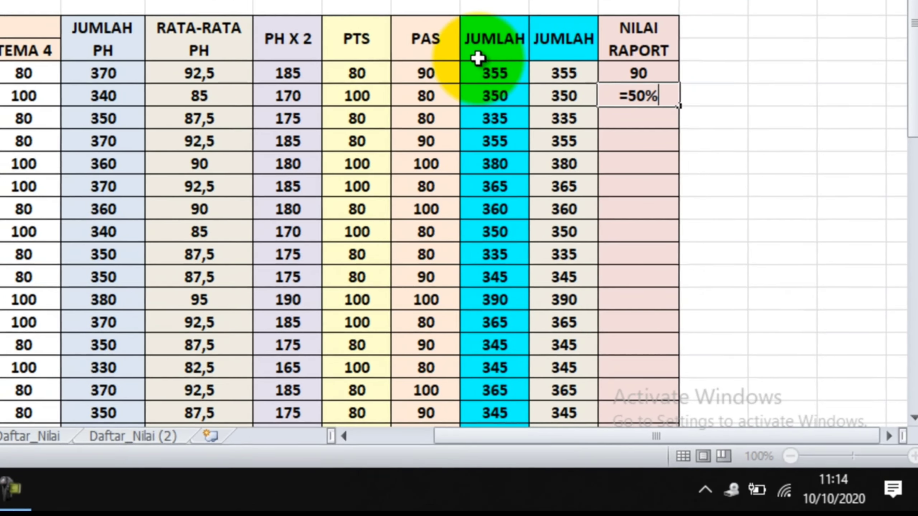
type("*")
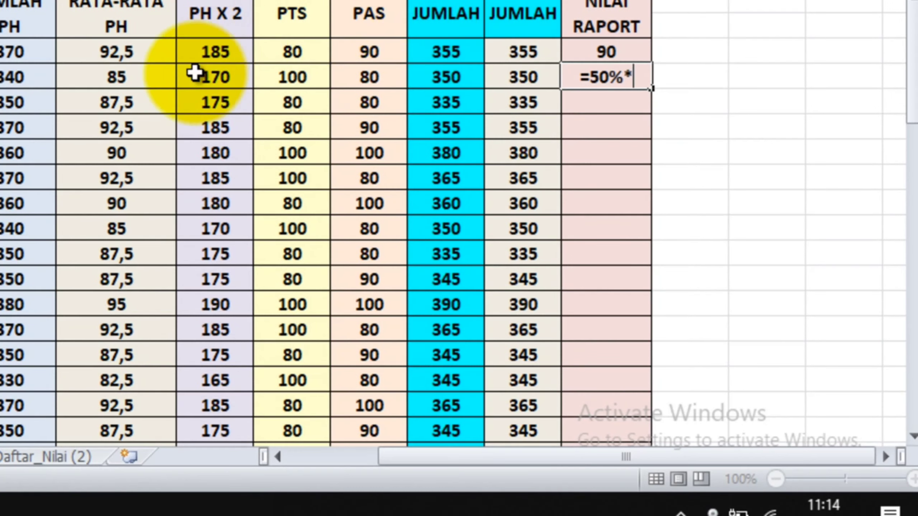
left_click(153, 80)
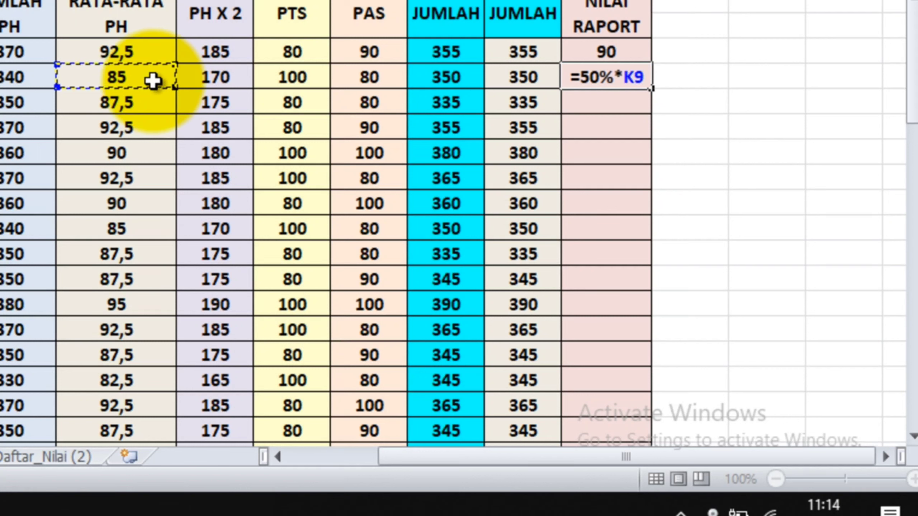
type("+")
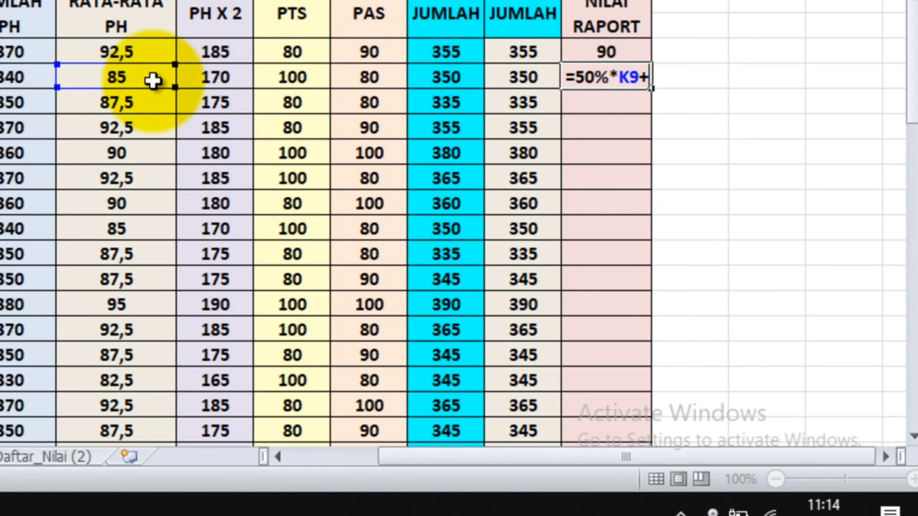
type("1")
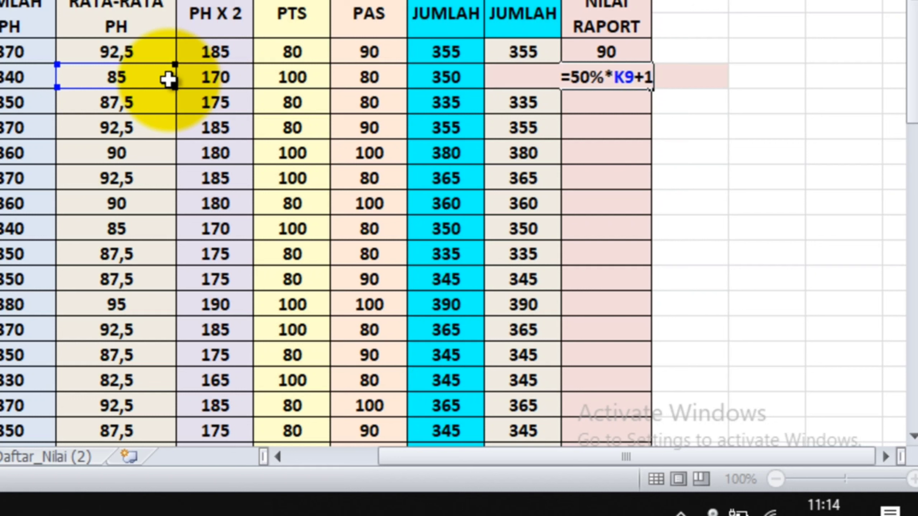
type("0%")
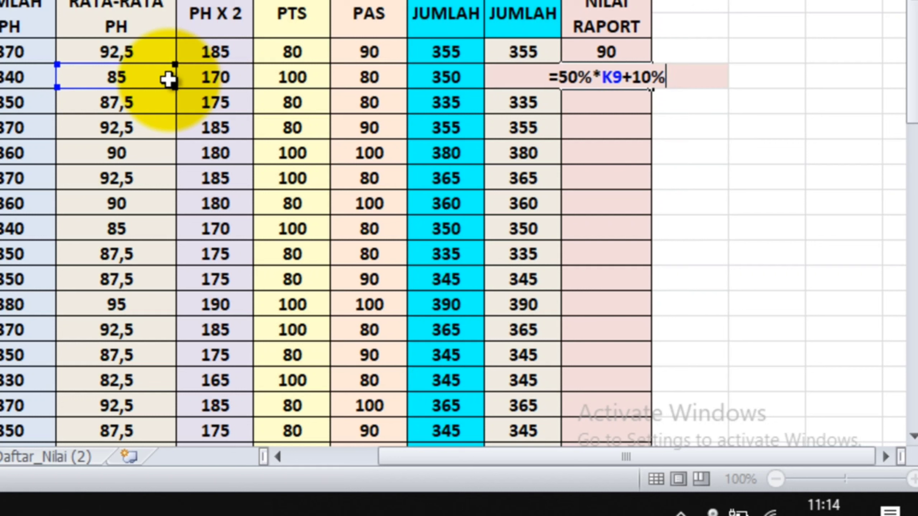
Complete the Q9 formula with the PTS and PAS scores as =50%*K9+10%*M9+40%*N9
type("*")
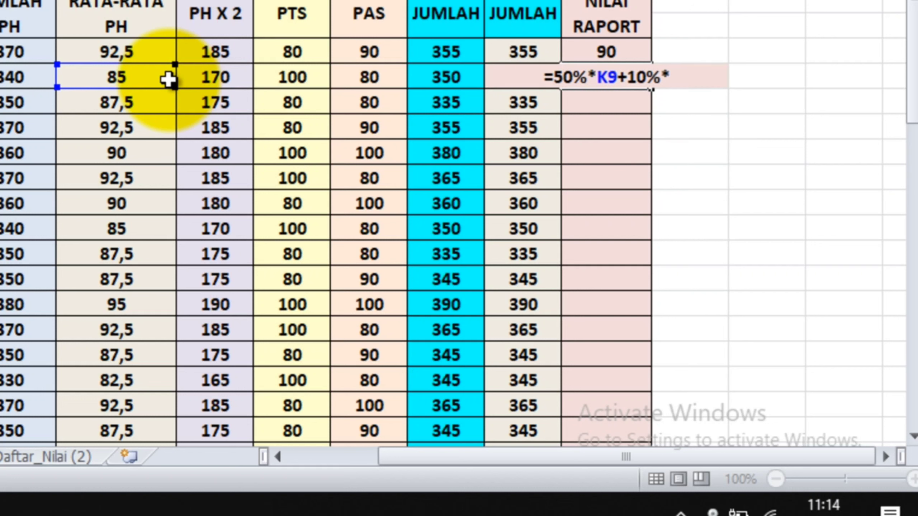
left_click(299, 74)
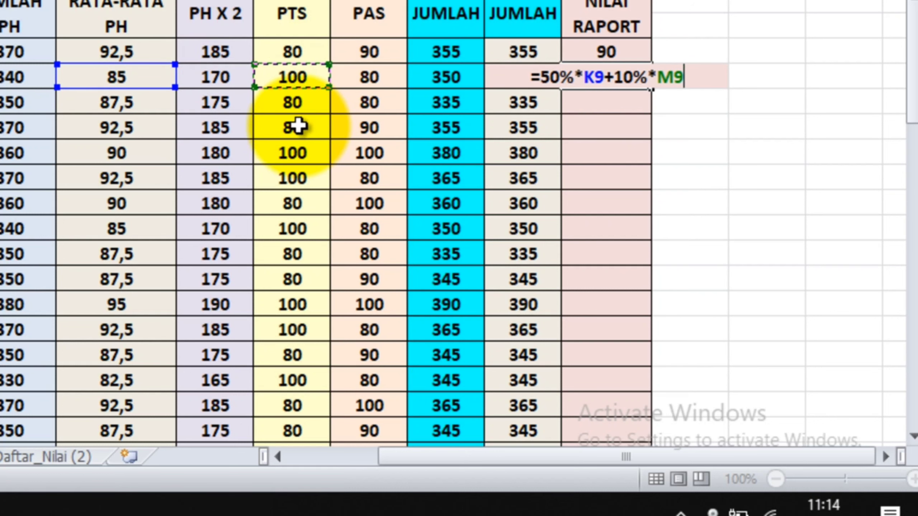
type("+")
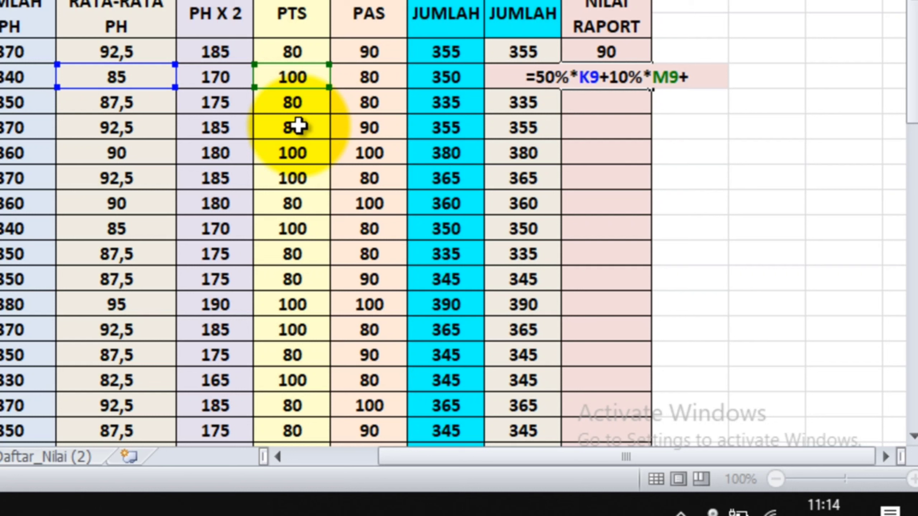
type("40")
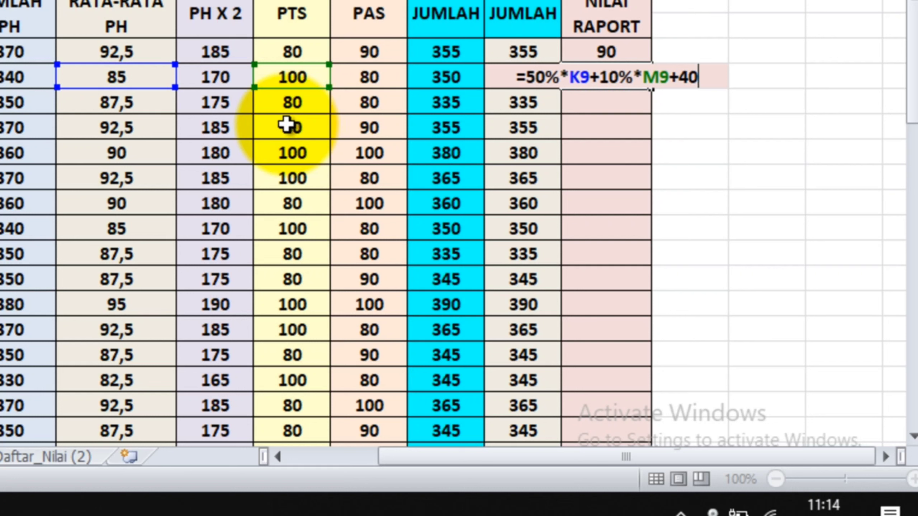
type("%")
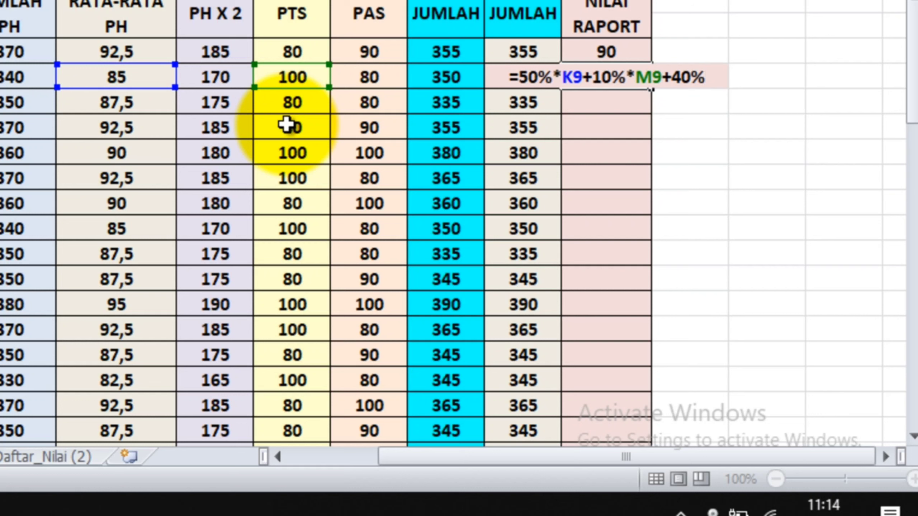
type("*")
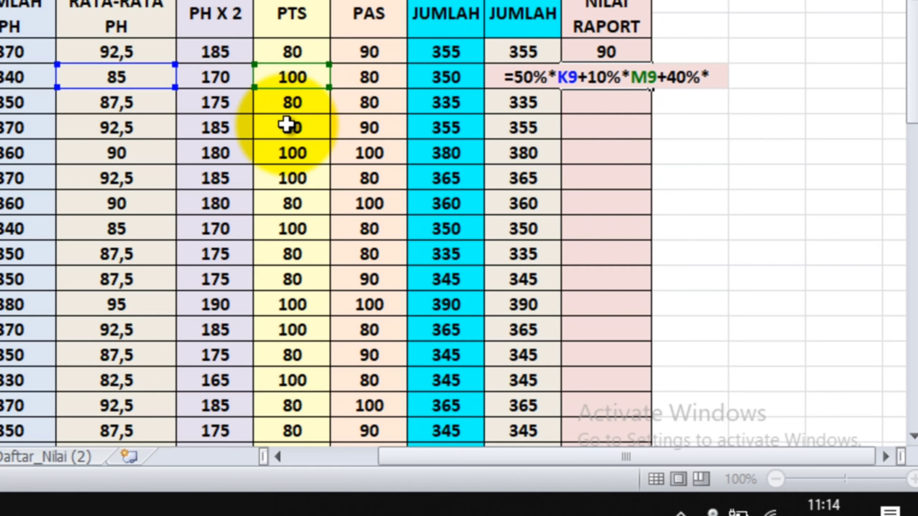
left_click(363, 78)
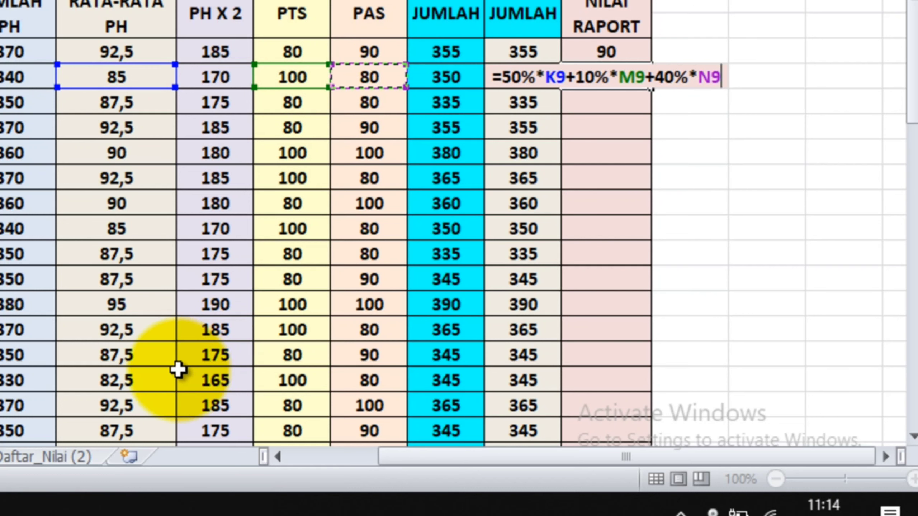
key("Return")
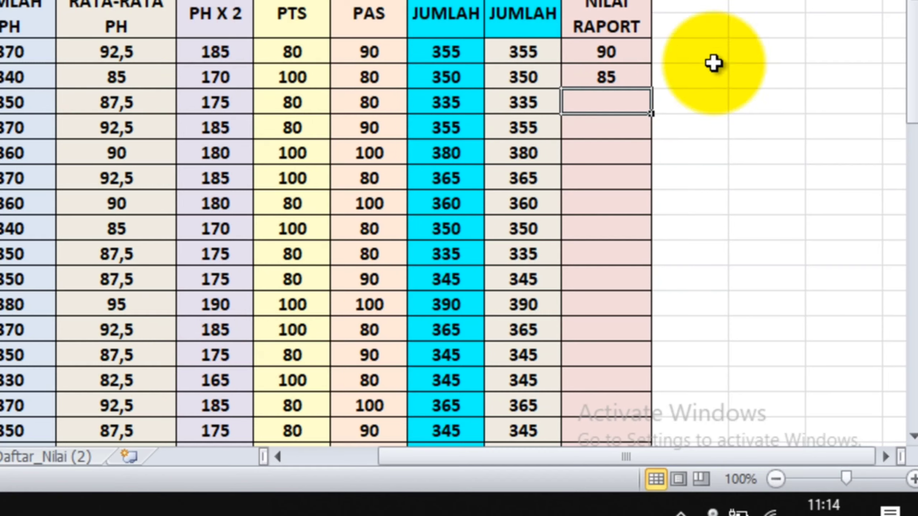
Fill the Q9 formula down the NILAI RAPORT column for the remaining students, and check the copied formula in Q10
left_click(606, 77)
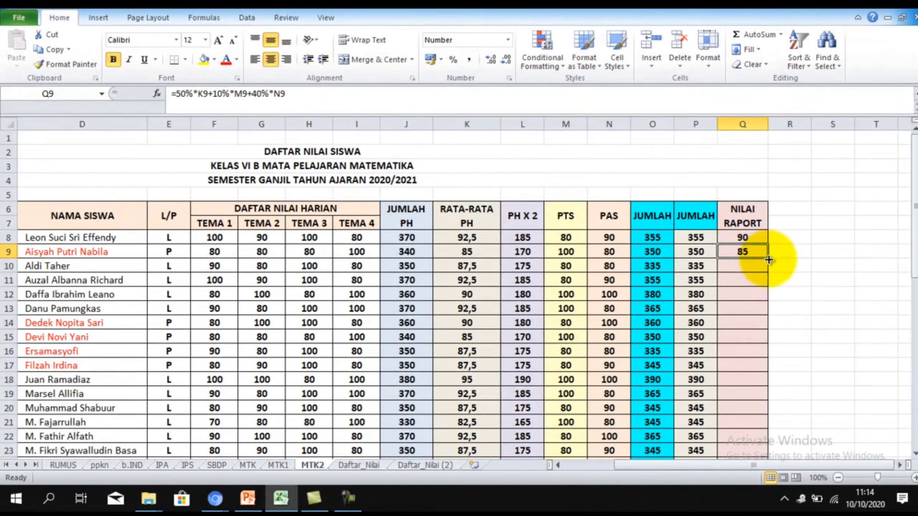
left_click_drag(769, 259, 737, 394)
scroll(768, 334, "up", 10)
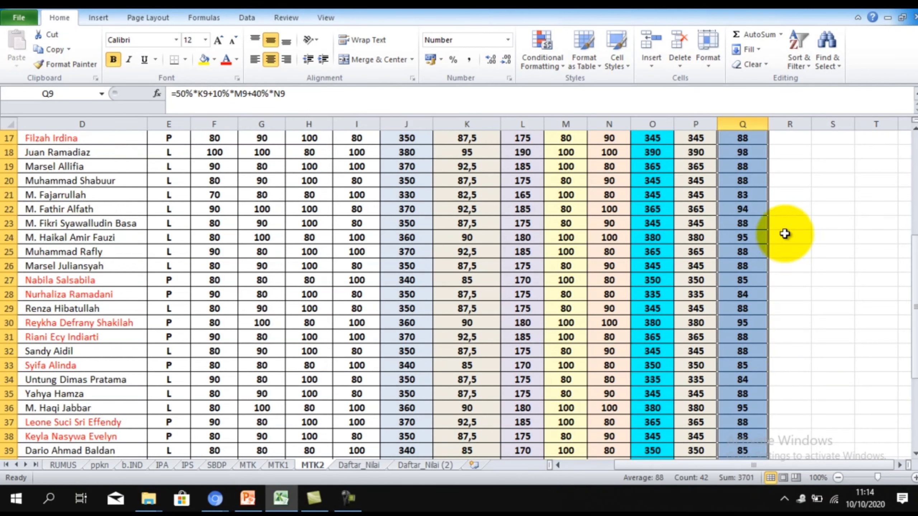
left_click(739, 261)
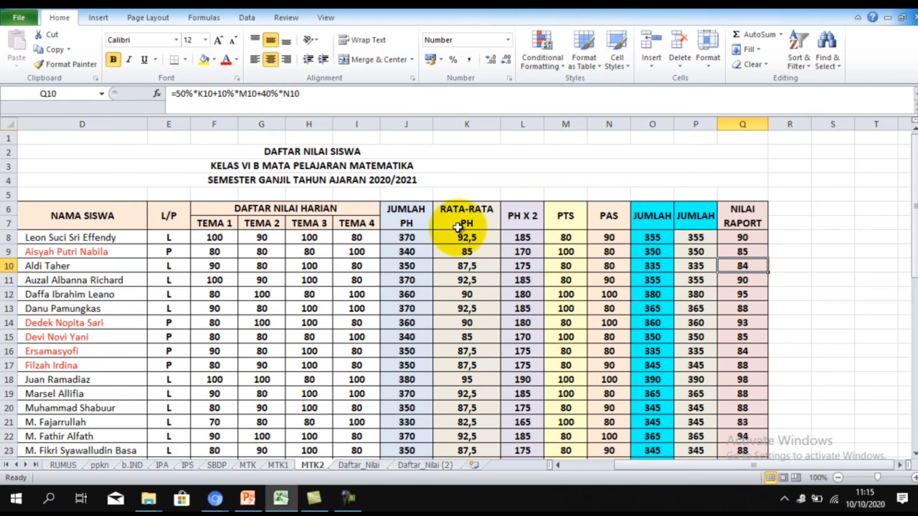
left_click(828, 237)
type("=")
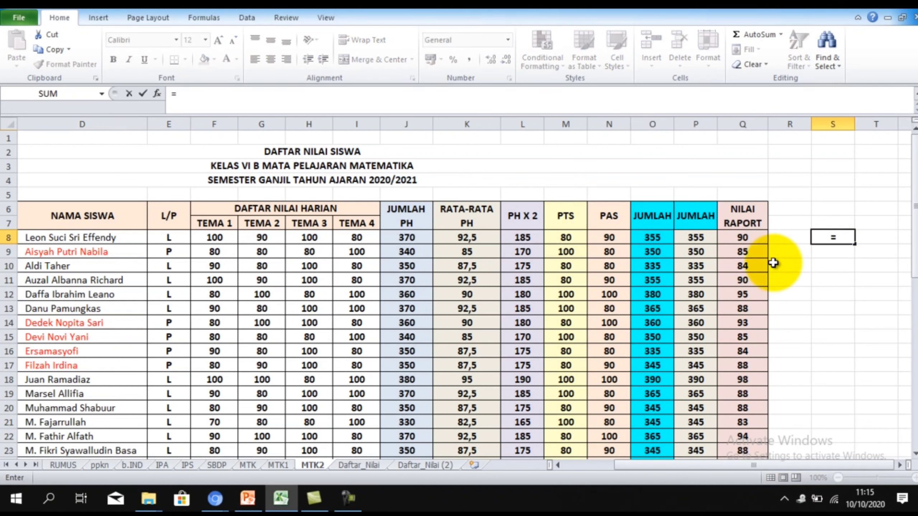
type("60%")
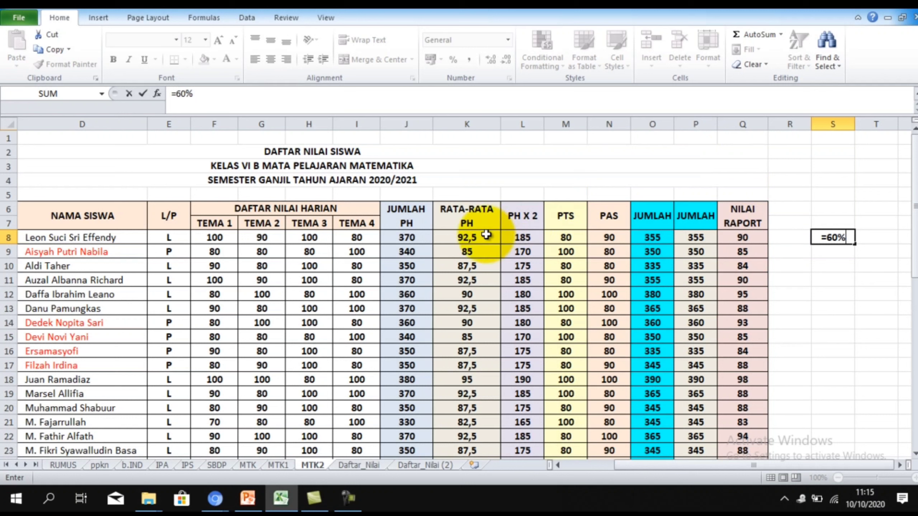
left_click(471, 236)
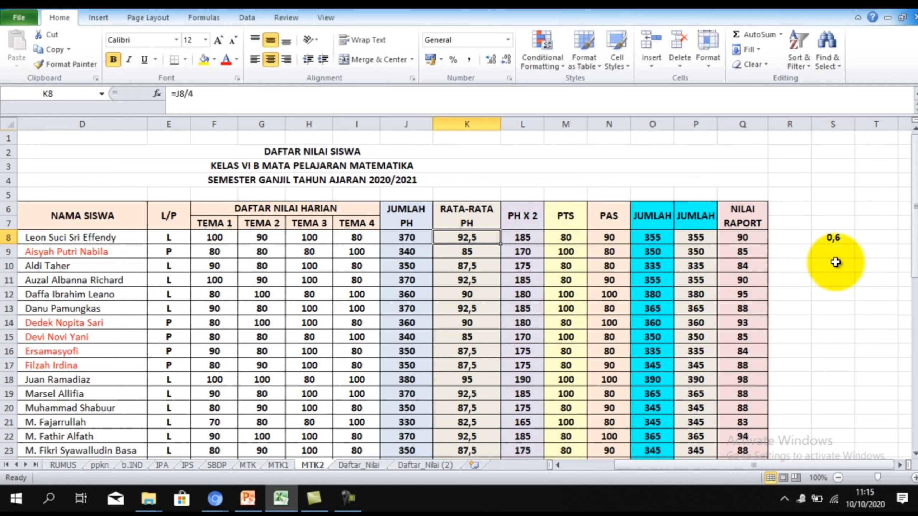
Enter a two-part weighted score formula in S8 using the PH average and PAS score, =60%*K8+40%*N8
left_click(832, 240)
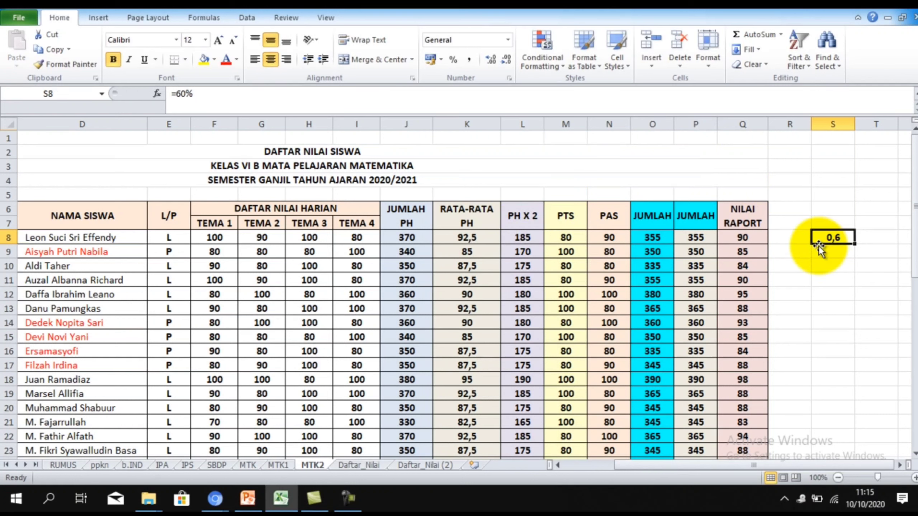
type("=60%")
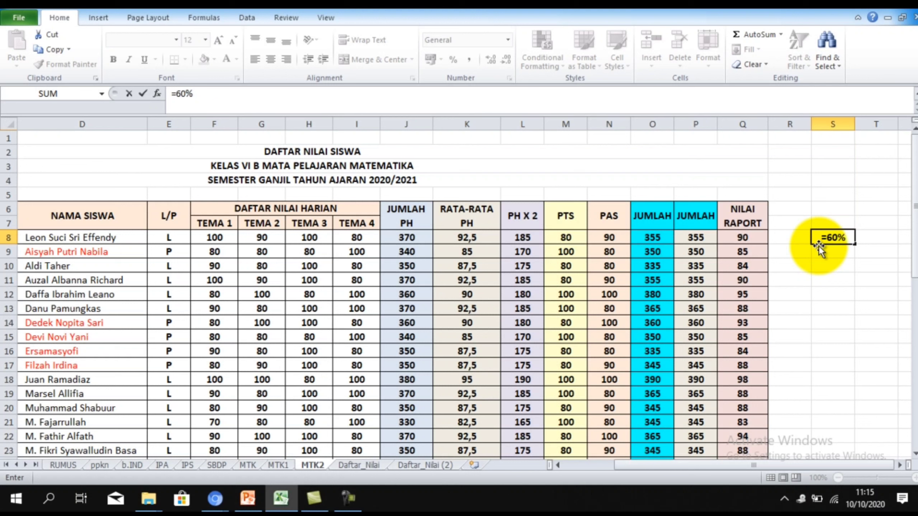
type("*")
left_click(456, 237)
type("+")
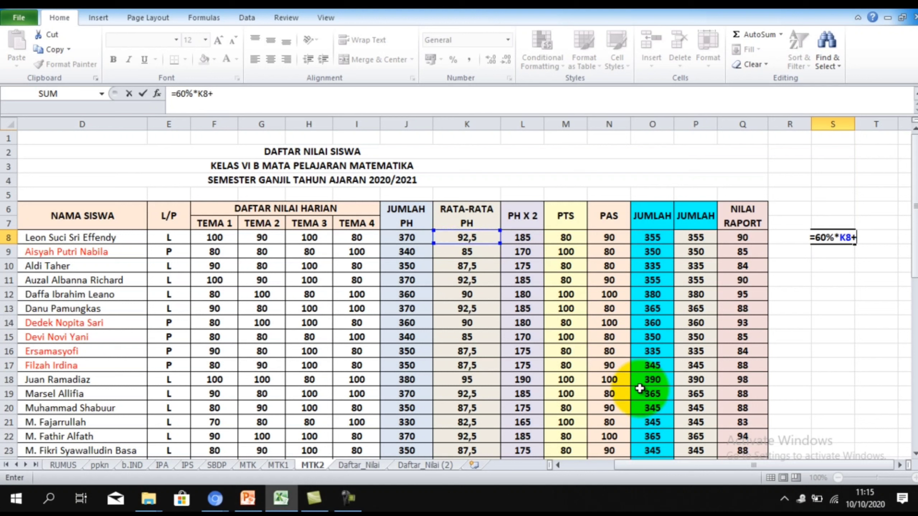
type("40")
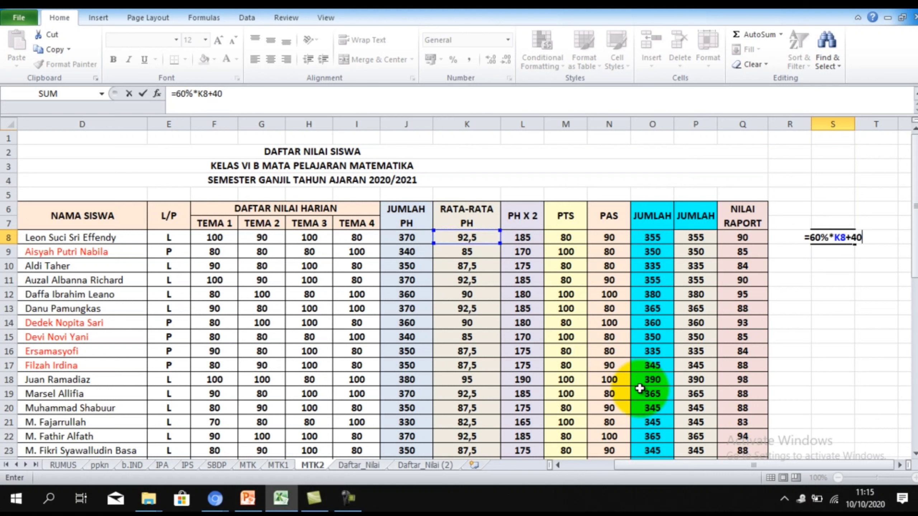
type("%*")
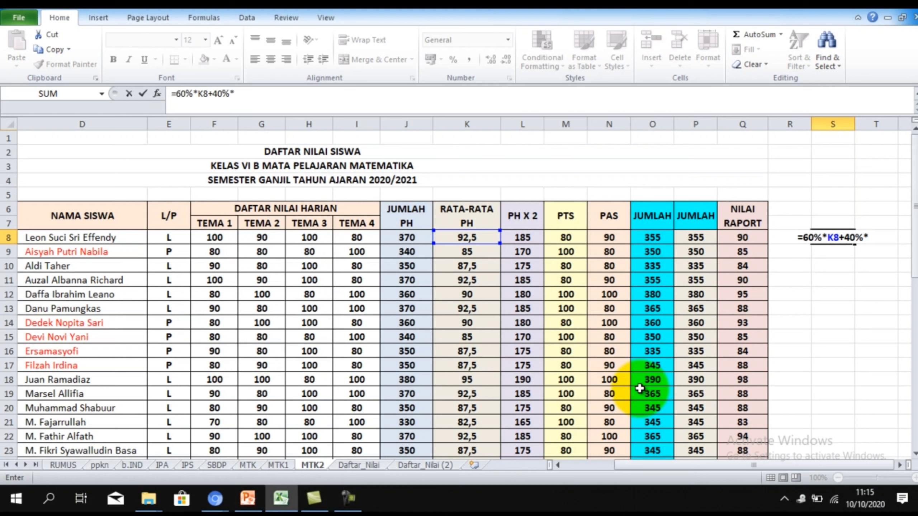
left_click(611, 238)
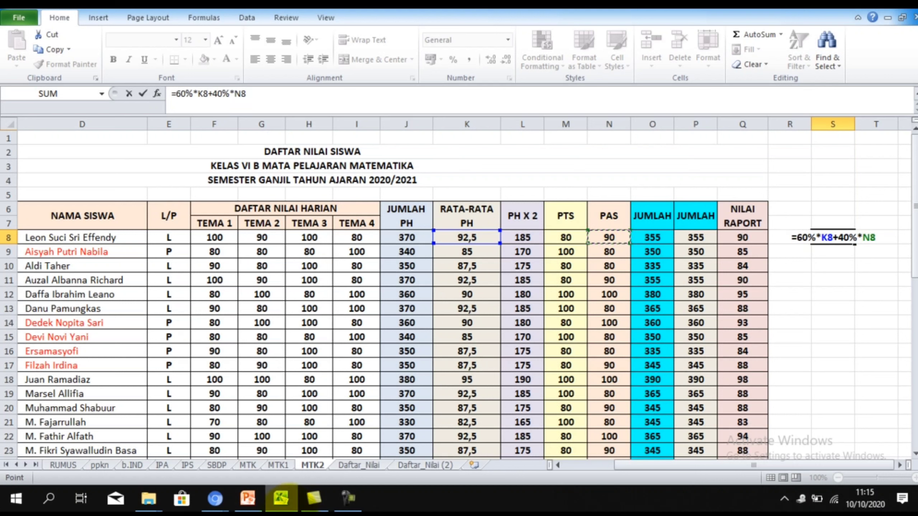
mouse_move(281, 499)
key("Return")
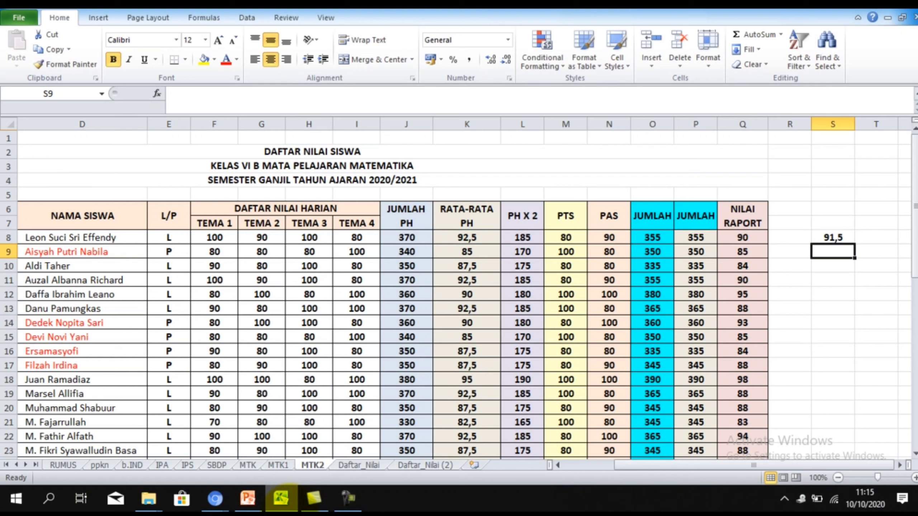
Review the weighted formula in S8, and switch to the PowerPoint slide listing the session's topics
left_click(838, 237)
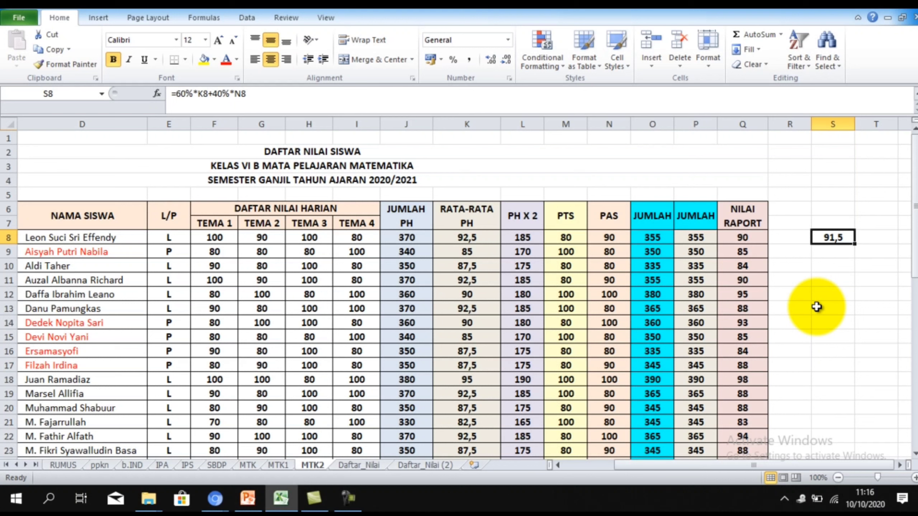
left_click(835, 253)
left_click(840, 236)
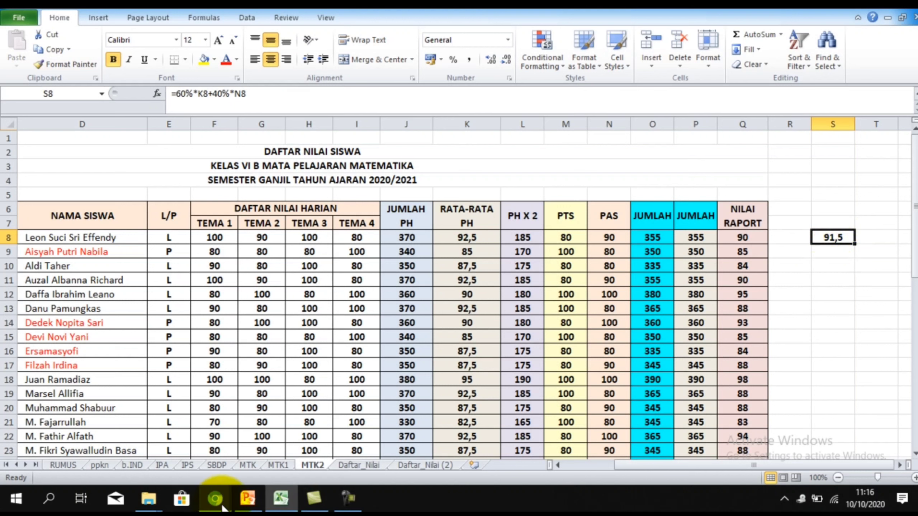
left_click(250, 499)
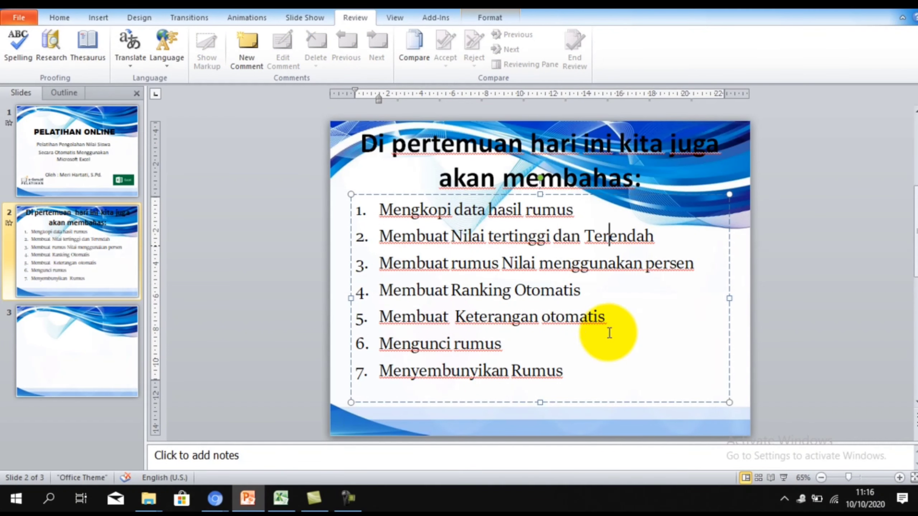
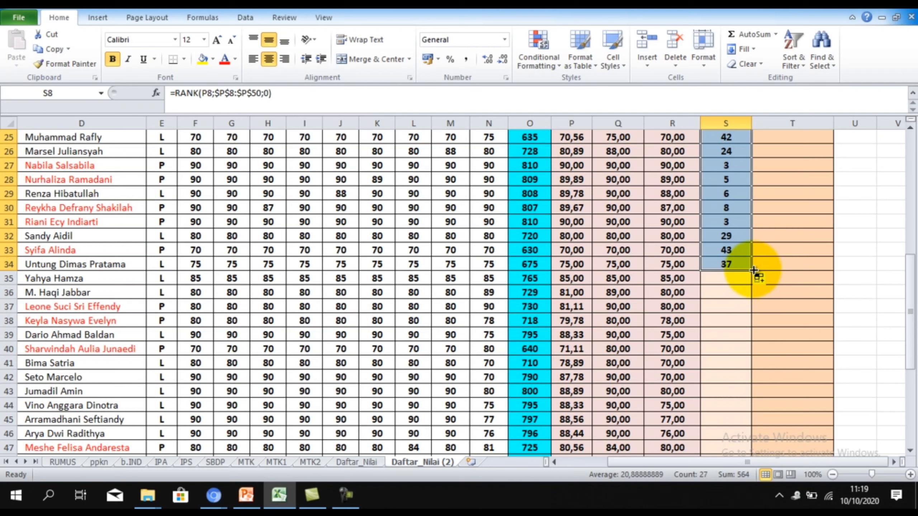
Fill the RANK formula from S8 down the RANKING column to S50 on Daftar_Nilai (2), and check the formulas in several rows
scroll(759, 391, "down", 3)
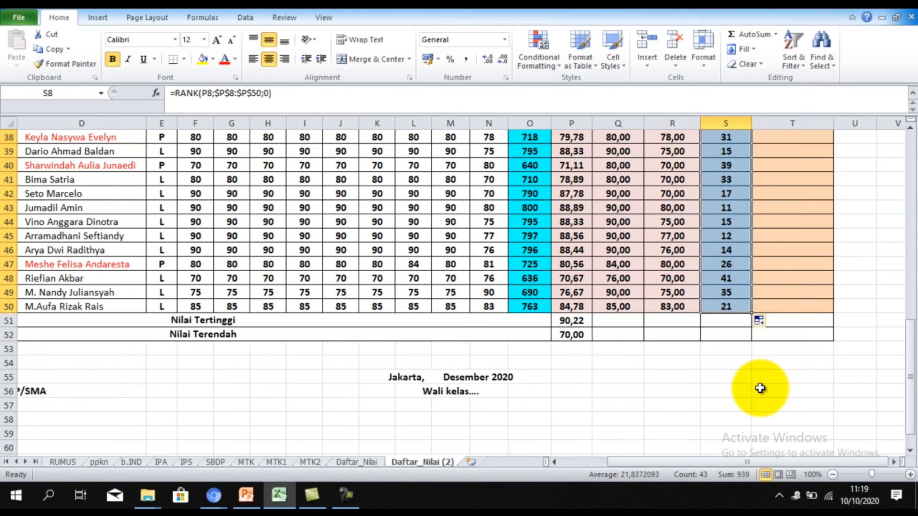
left_click(747, 403)
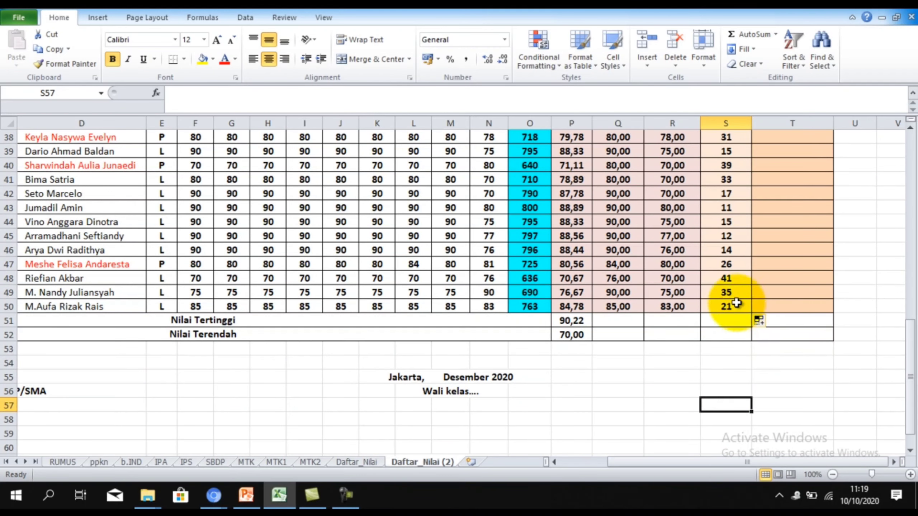
scroll(741, 253, "up", 9)
scroll(740, 216, "up", 2)
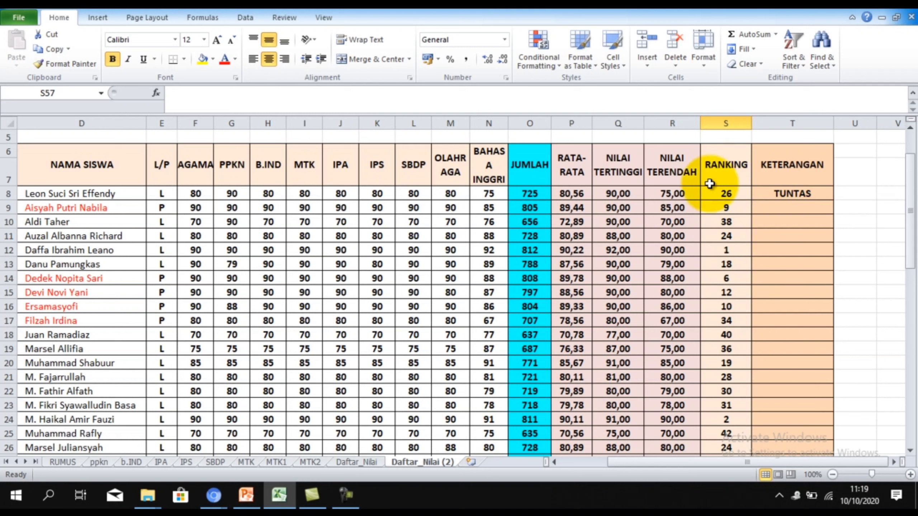
left_click(726, 194)
left_click(728, 234)
left_click(725, 320)
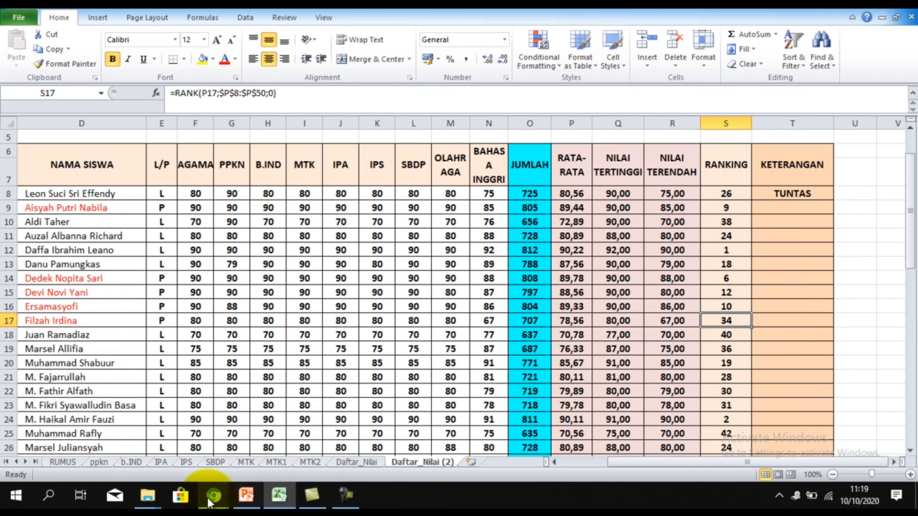
Switch to PowerPoint to check the topic "Membuat Keterangan otomatis" on slide 2, and return to the Excel workbook
left_click(246, 495)
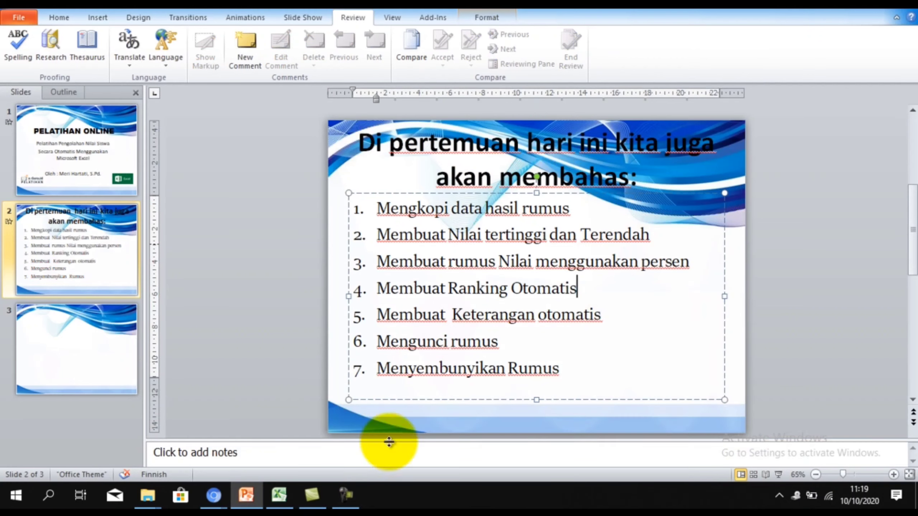
left_click(610, 318)
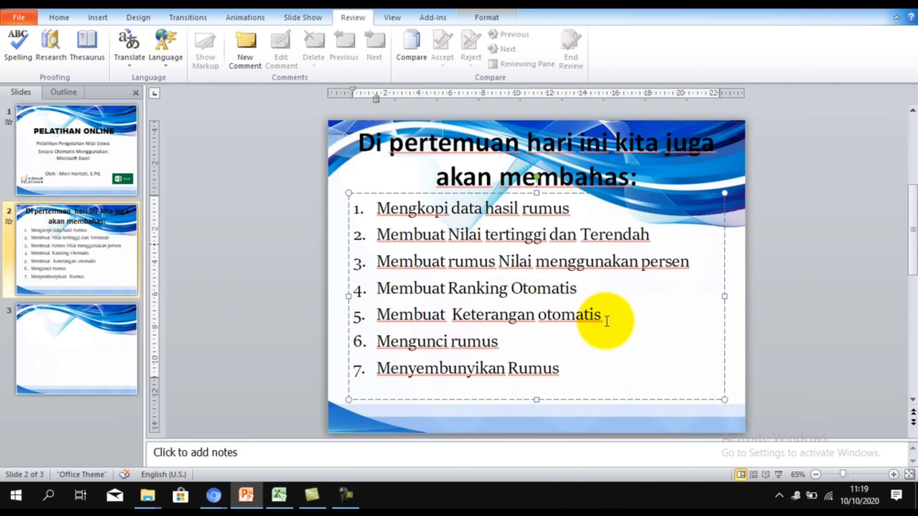
mouse_move(279, 503)
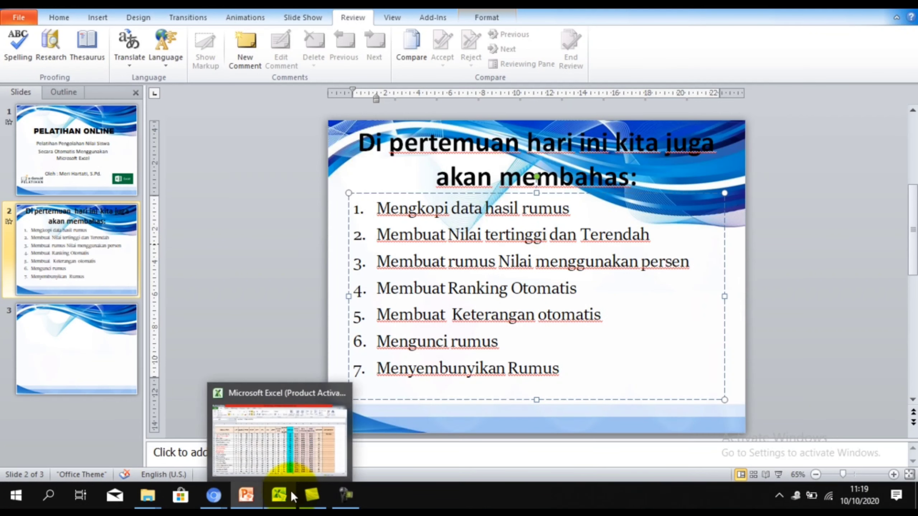
left_click(275, 502)
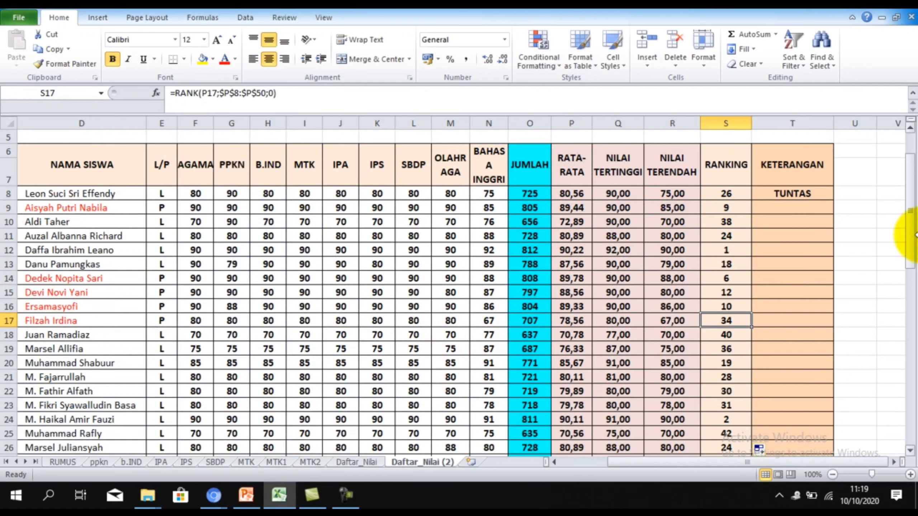
Clear T8 in the KETERANGAN column and start an IF formula there that returns "TUNTAS" for the condition P8=>75
left_click(813, 192)
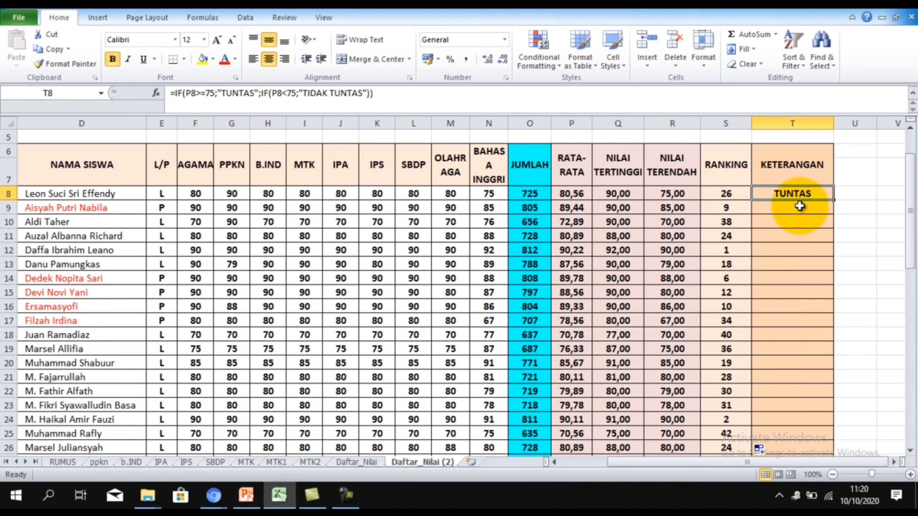
key("Delete")
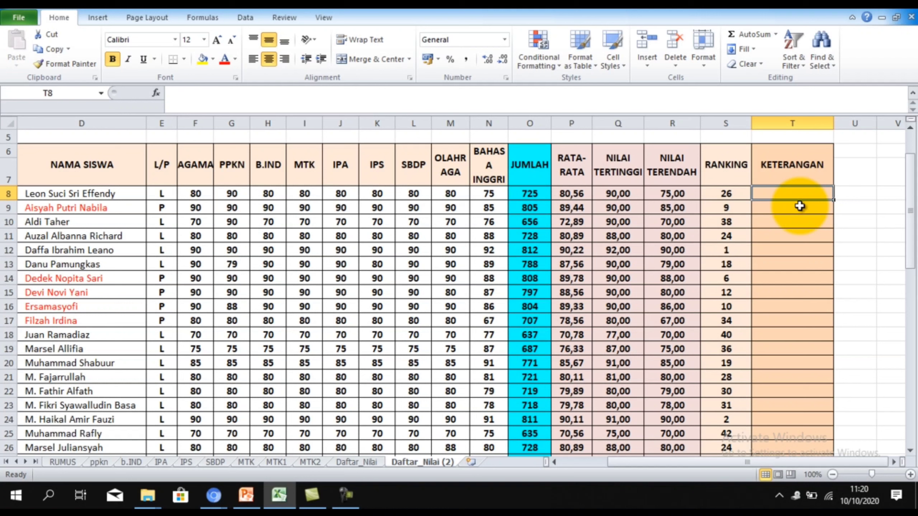
type("=")
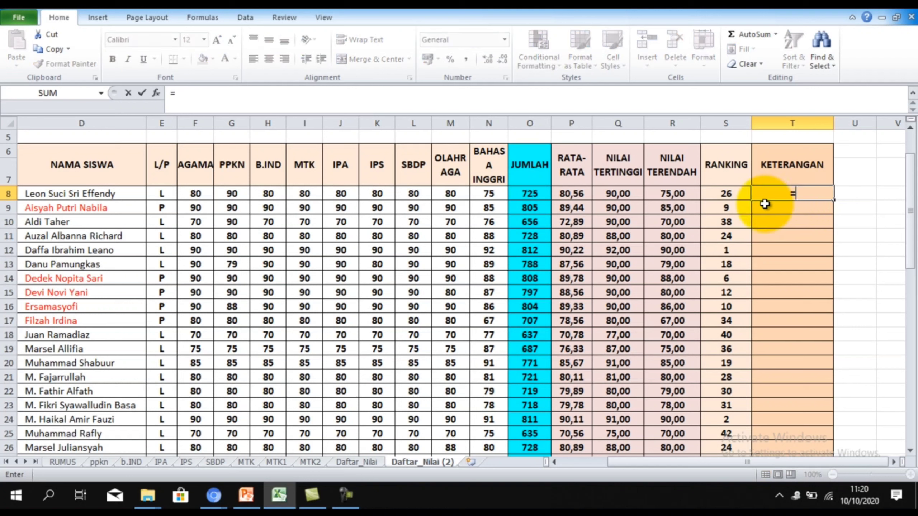
type("IF")
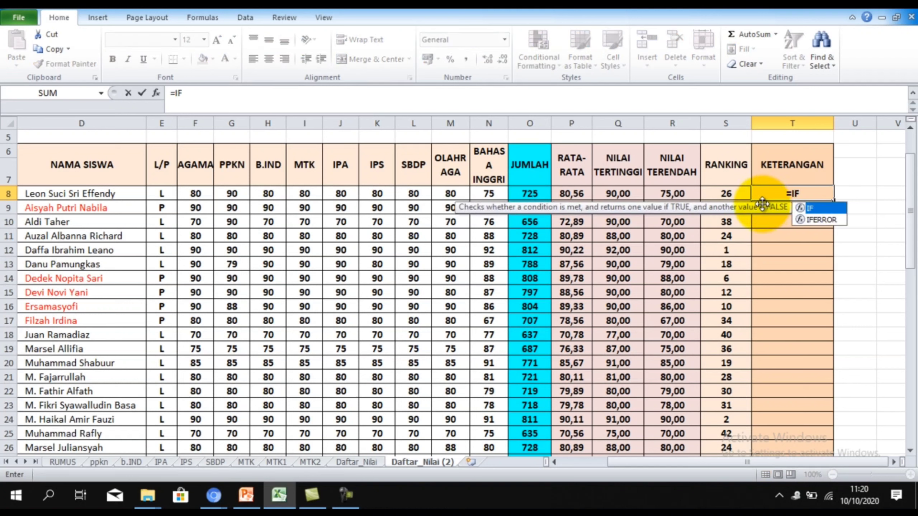
type("(")
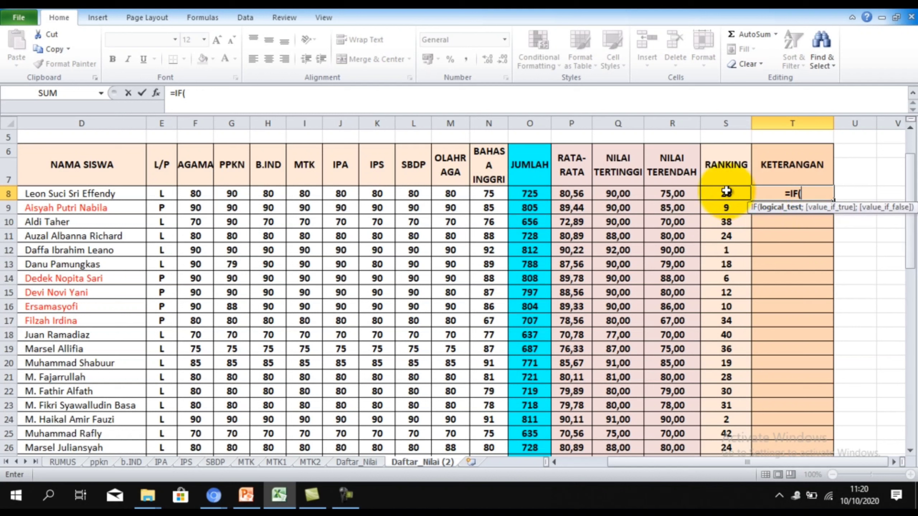
left_click(571, 193)
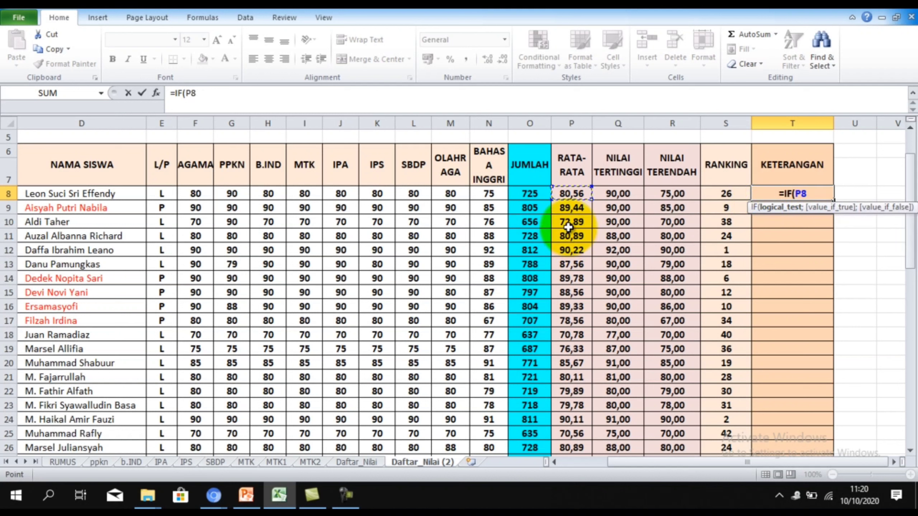
type("=")
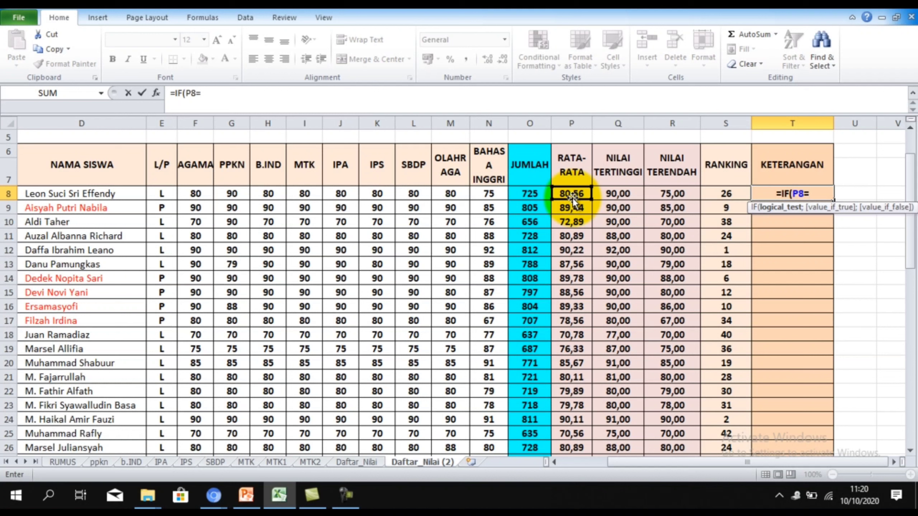
type(">75")
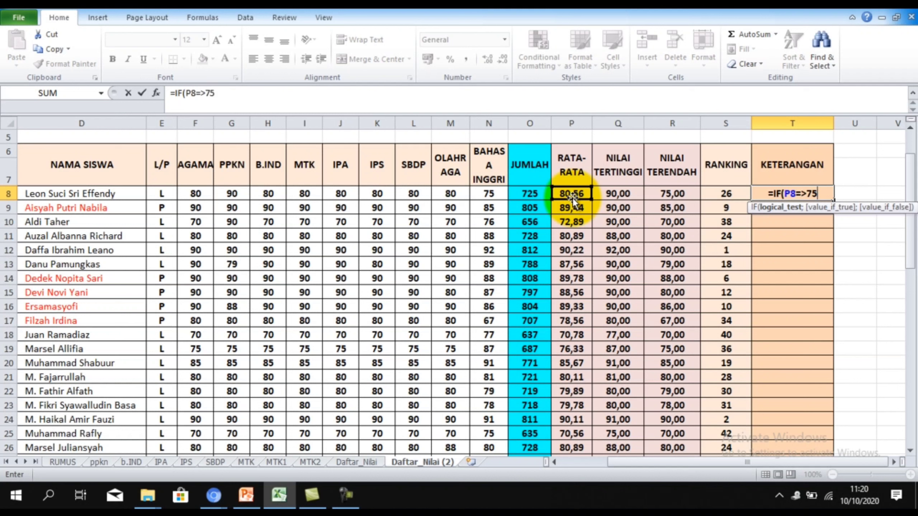
type(";")
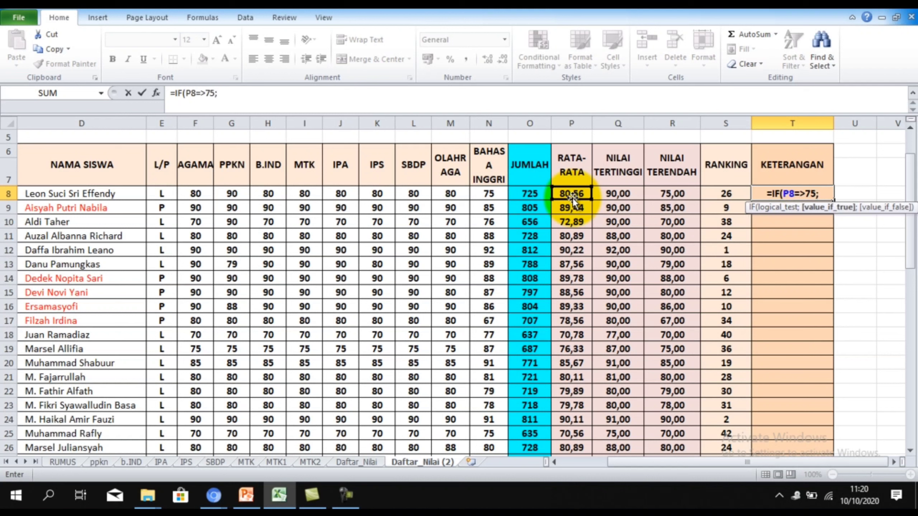
type("\"TUNTAS")
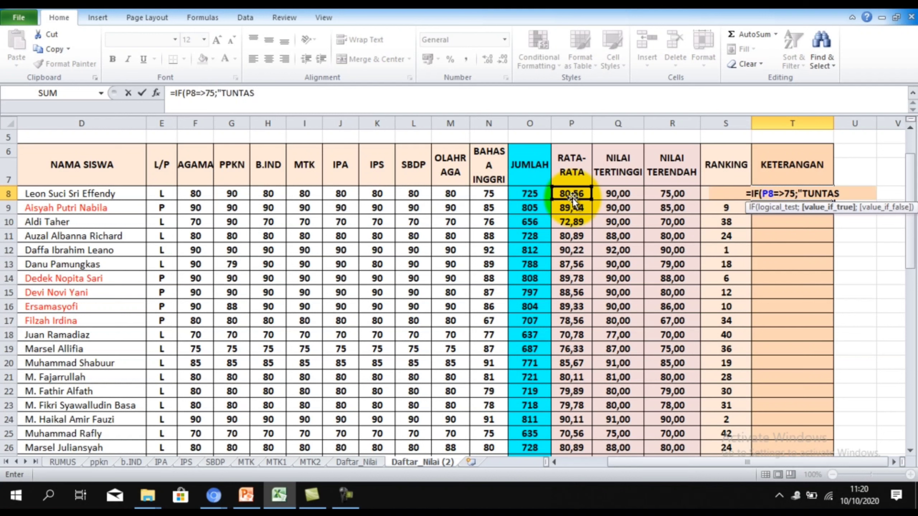
type("\"")
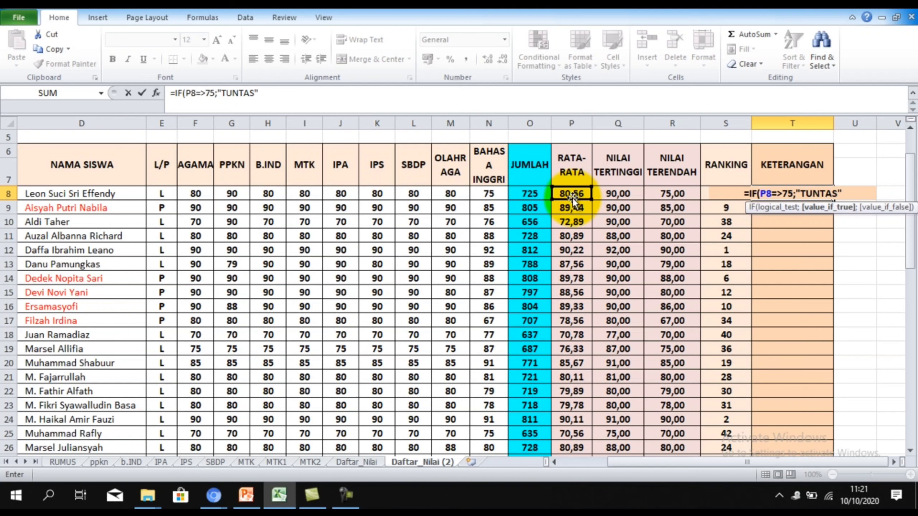
Add a nested IF with the condition P8<75 as the value-if-false part of the T8 formula
type(";")
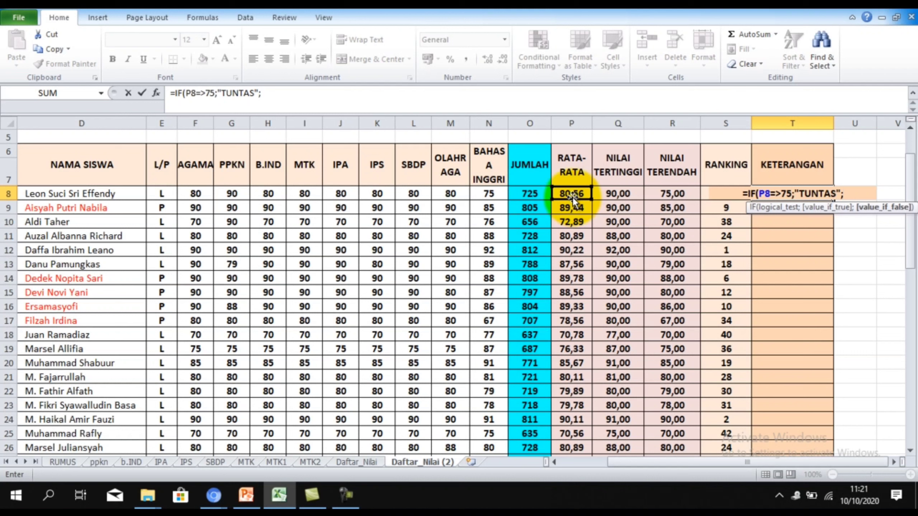
type("IF")
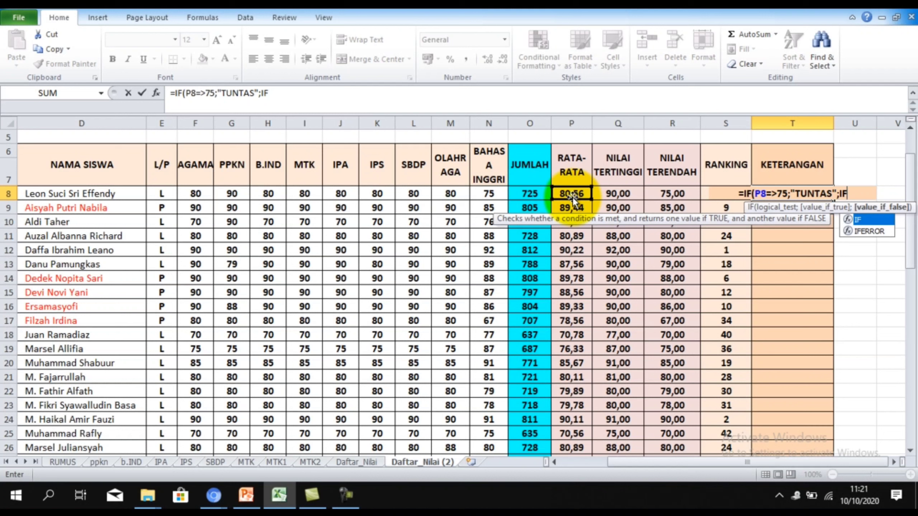
type("(")
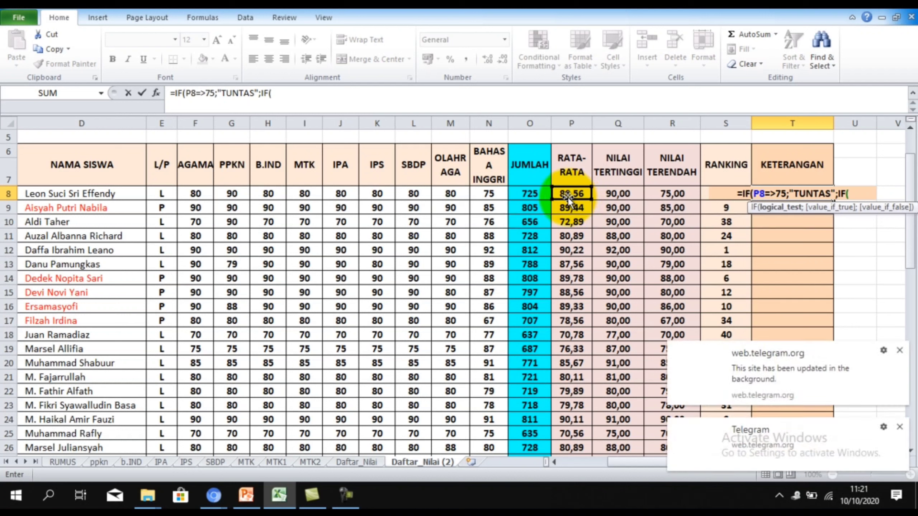
left_click(569, 199)
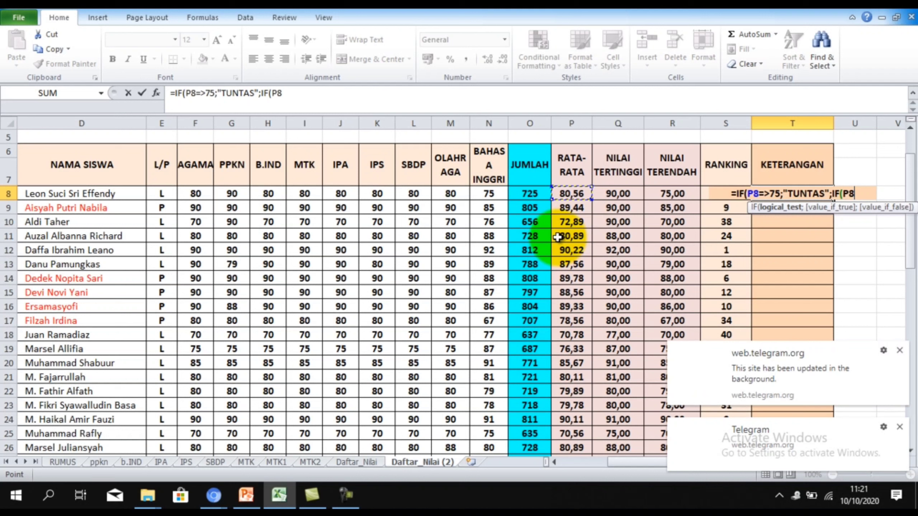
type("<")
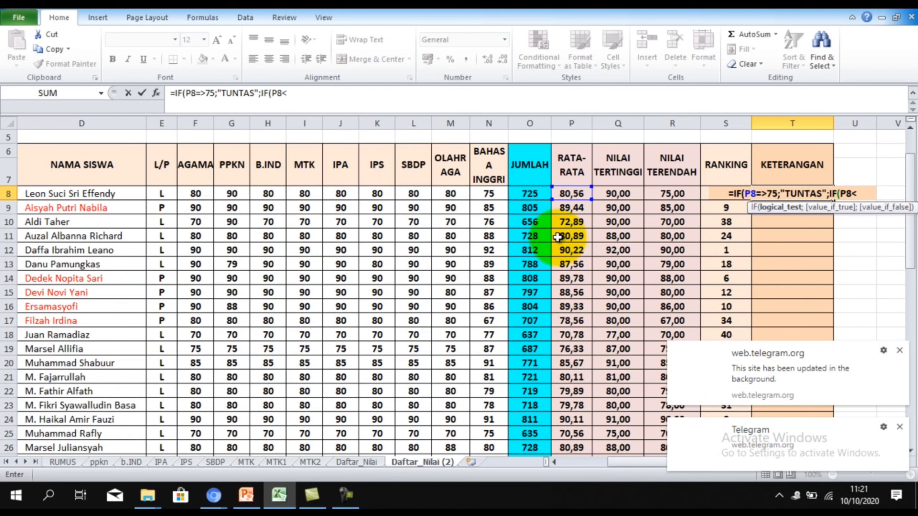
type("75")
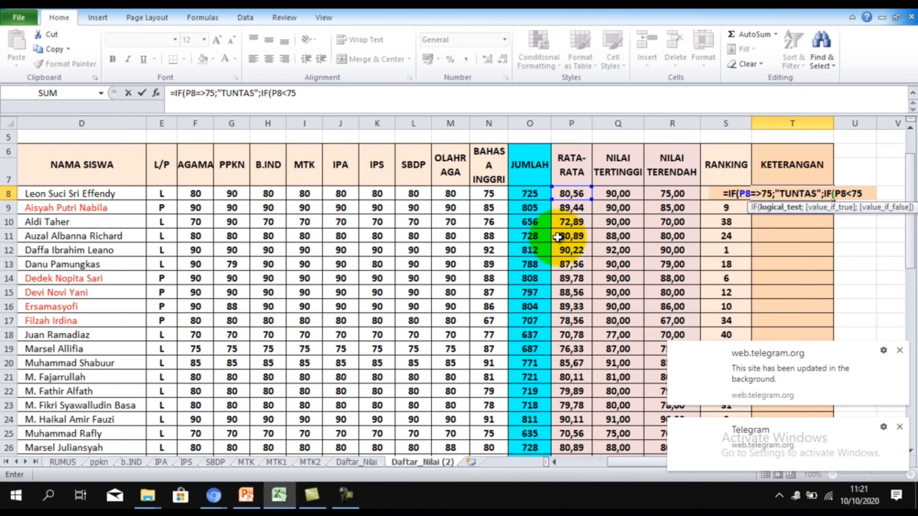
Finish the T8 formula with the result "TIDAK TUNTAS", enter it, and accept the proposed correction of the first condition to P8>=75
type(";")
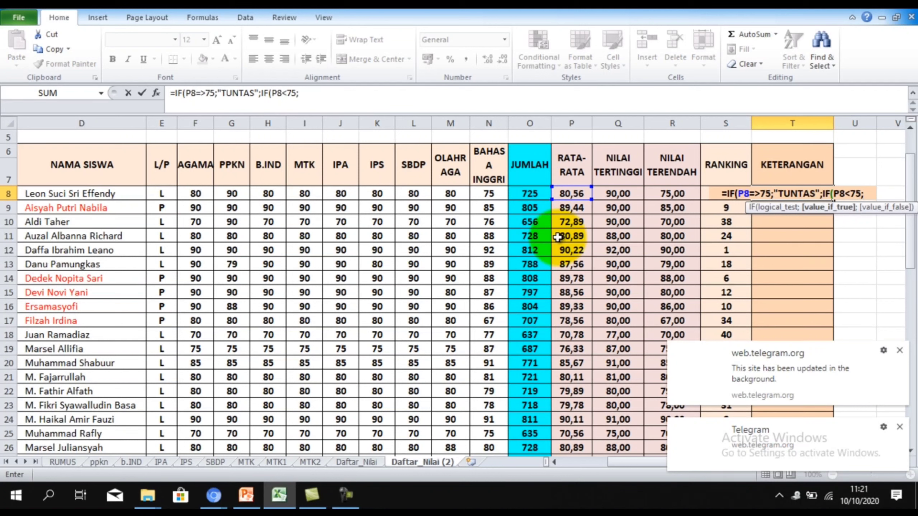
type("\"")
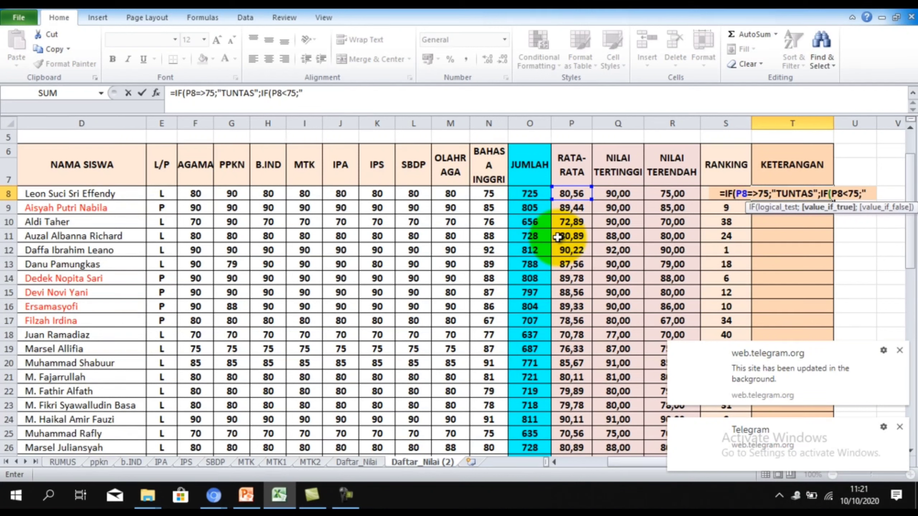
type("TIDAK")
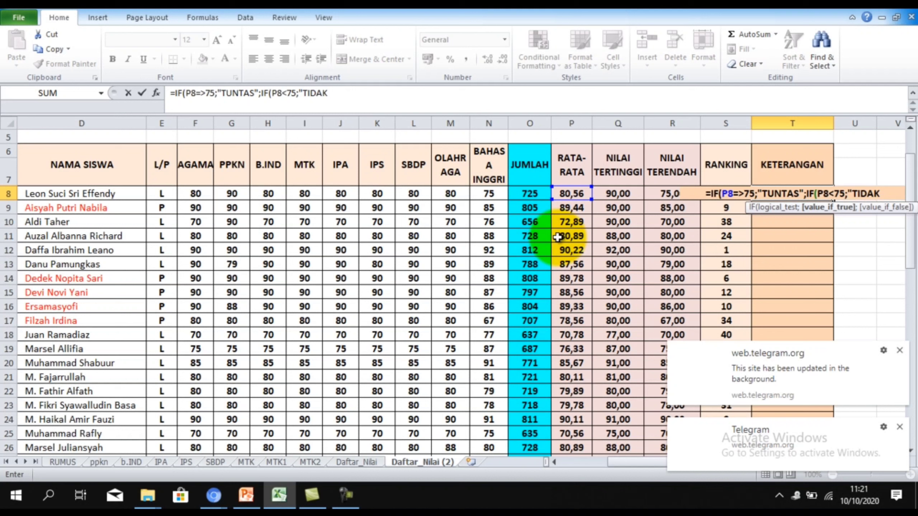
type(" TUNTAS")
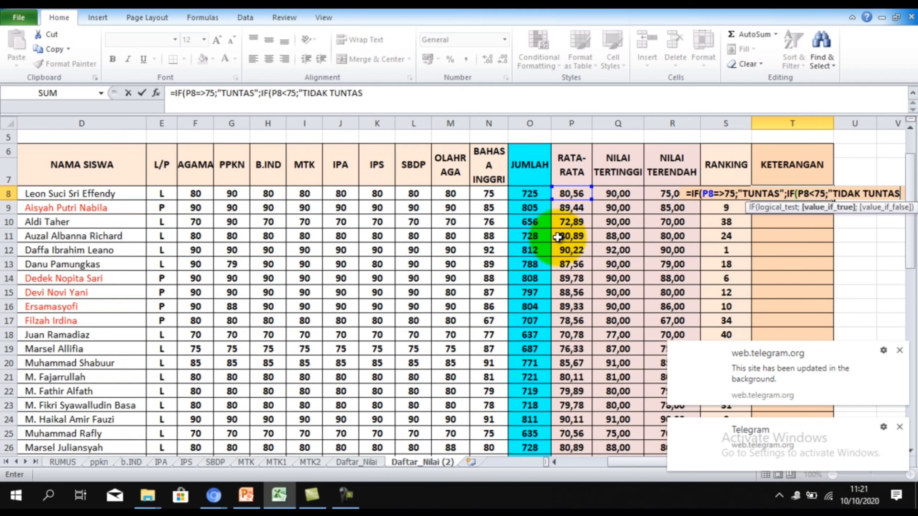
type("\"")
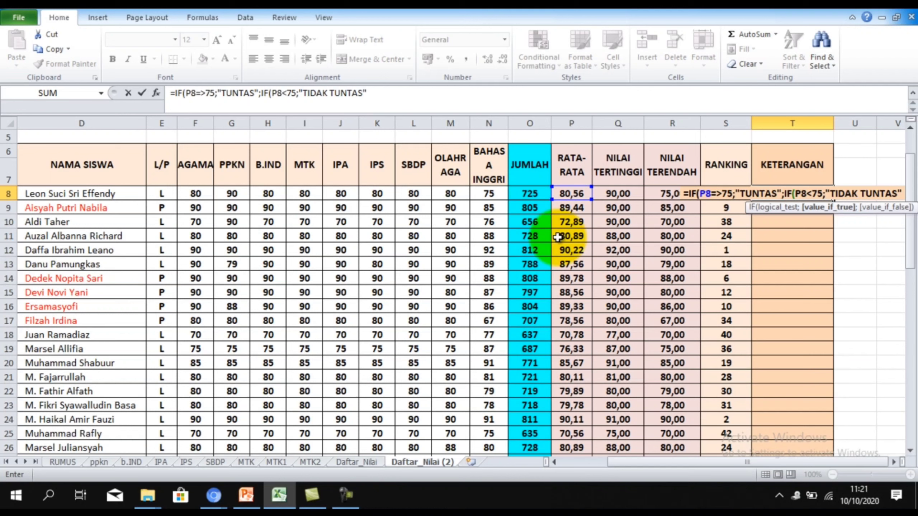
type("))")
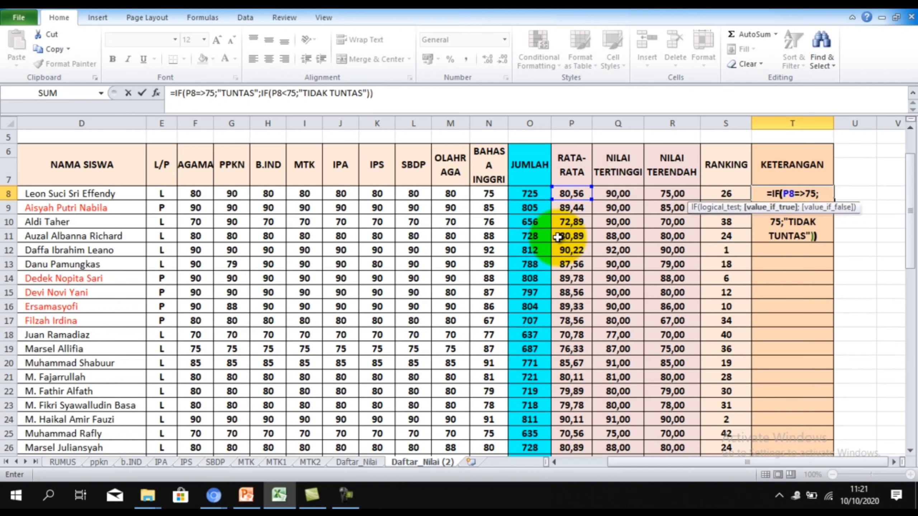
key("Return")
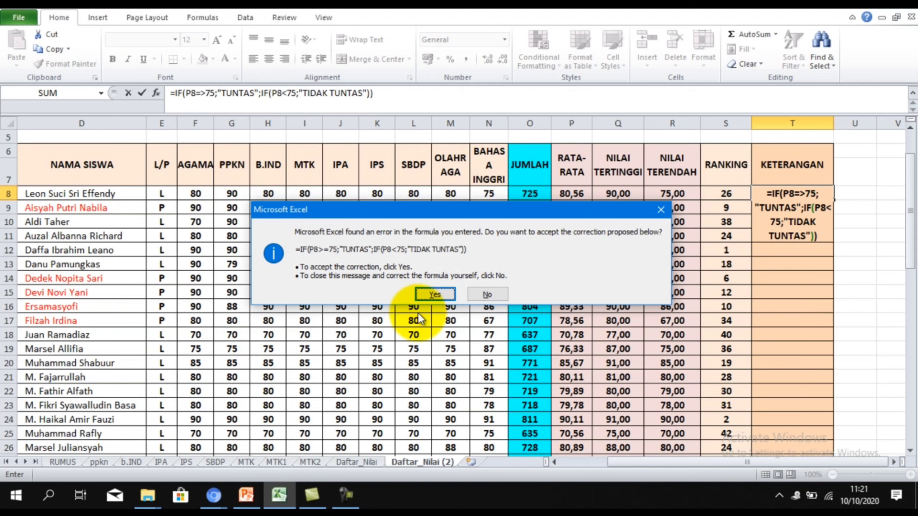
left_click(435, 294)
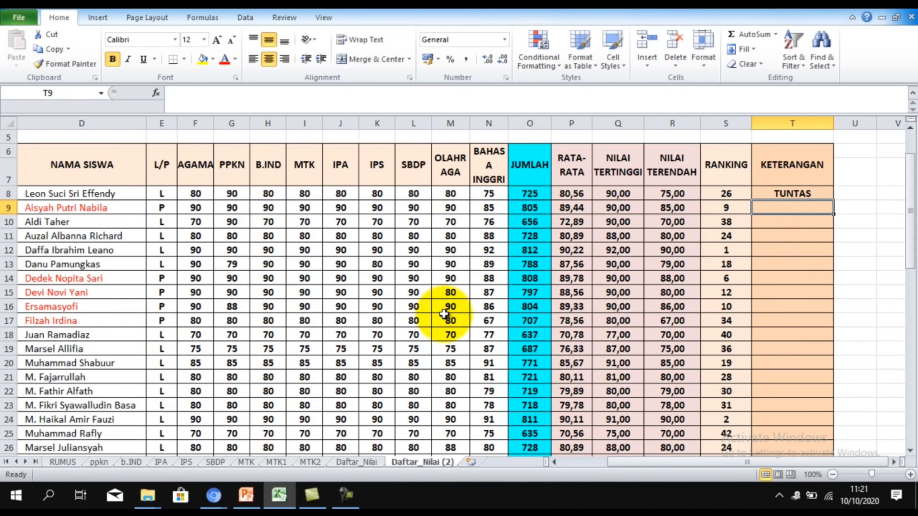
Fill the IF formula from T8 down the KETERANGAN column to T50, and check the remarks along the student rows
left_click(810, 194)
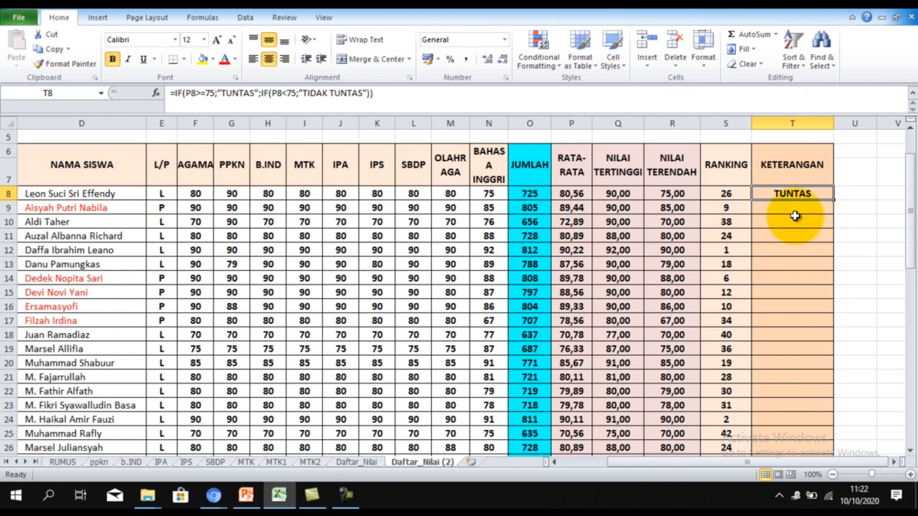
left_click_drag(835, 198, 828, 406)
left_click(876, 301)
scroll(856, 225, "up", 10)
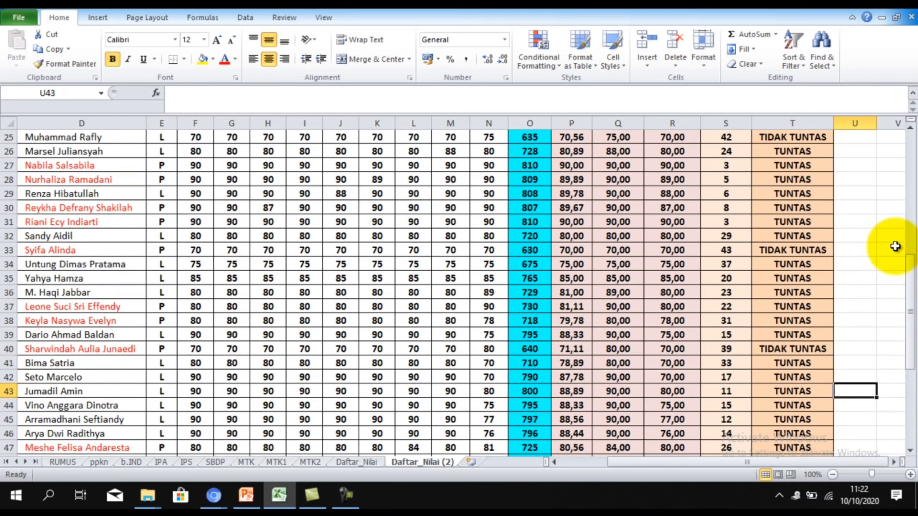
scroll(861, 219, "down", 3)
scroll(861, 220, "down", 9)
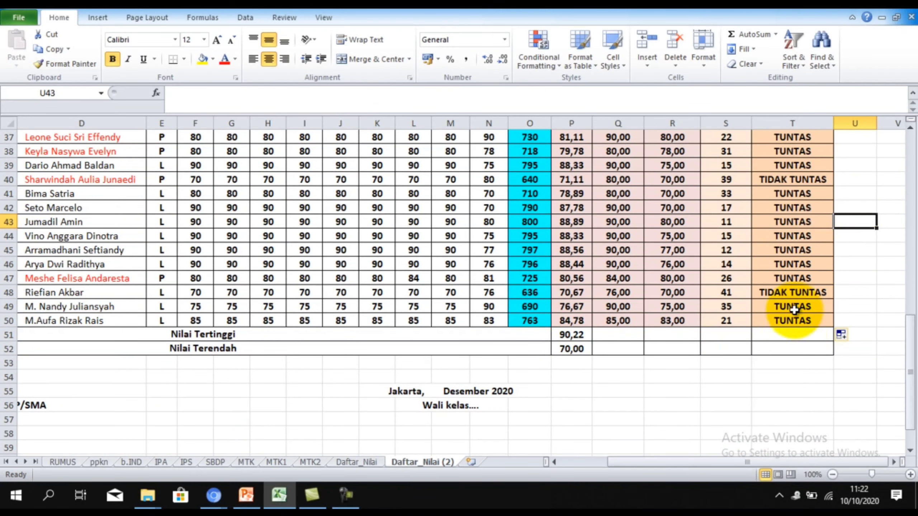
scroll(797, 286, "up", 9)
scroll(795, 214, "up", 1)
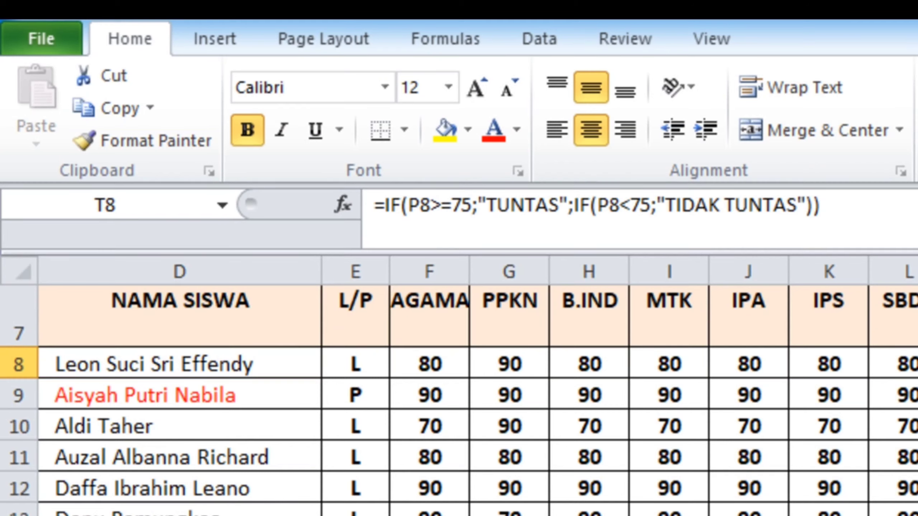
Switch to PowerPoint to view the session's topic list, and return to Daftar_Nilai (2) in the Excel workbook
key("alt+Tab")
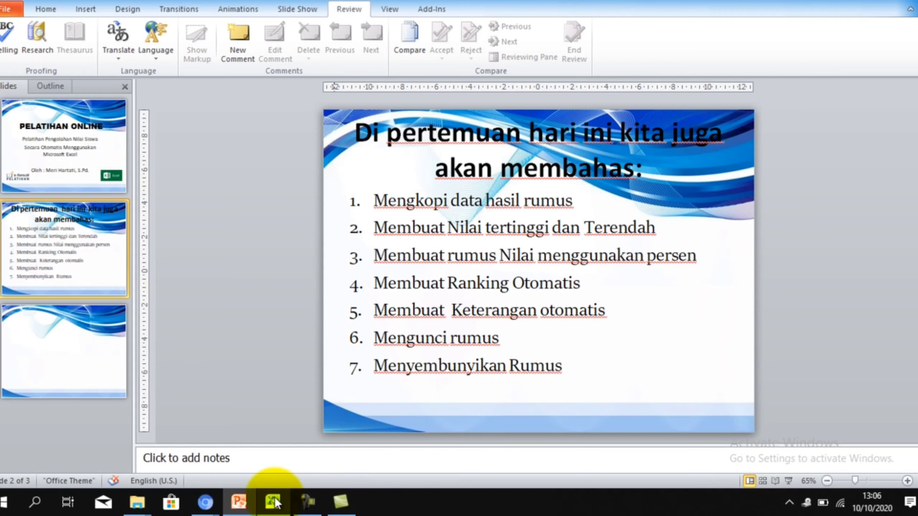
left_click(288, 493)
scroll(663, 249, "up", 12)
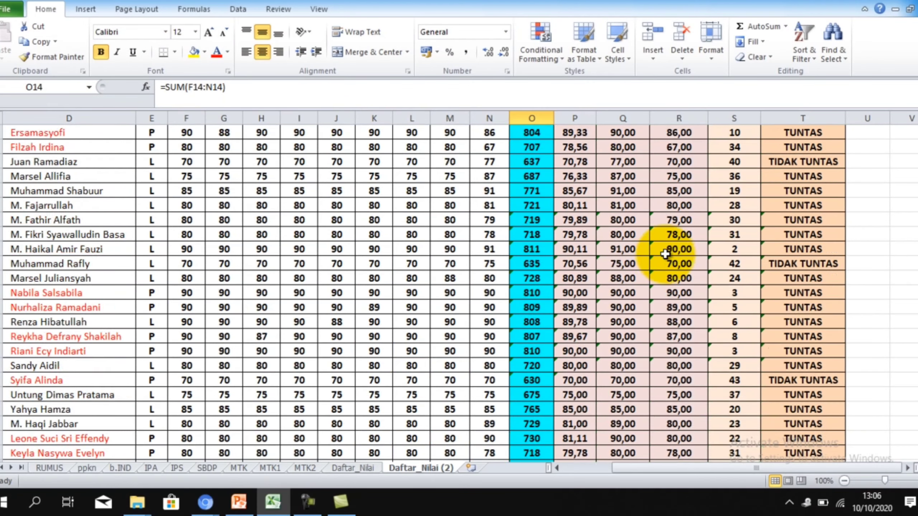
Re-merge and center the title DAFTAR NILAI SISWA in row 2 so that it spans columns A to T
left_click(663, 249)
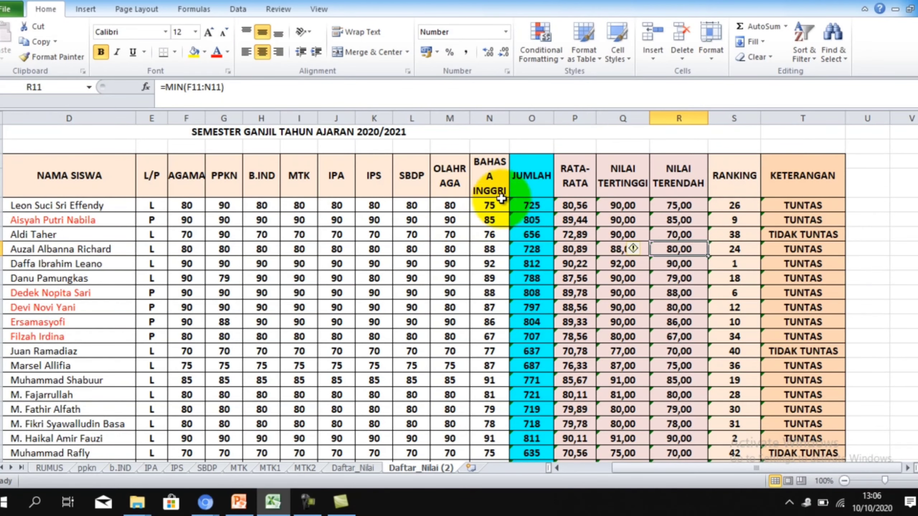
scroll(504, 195, "up", 1)
left_click_drag(292, 144, 785, 149)
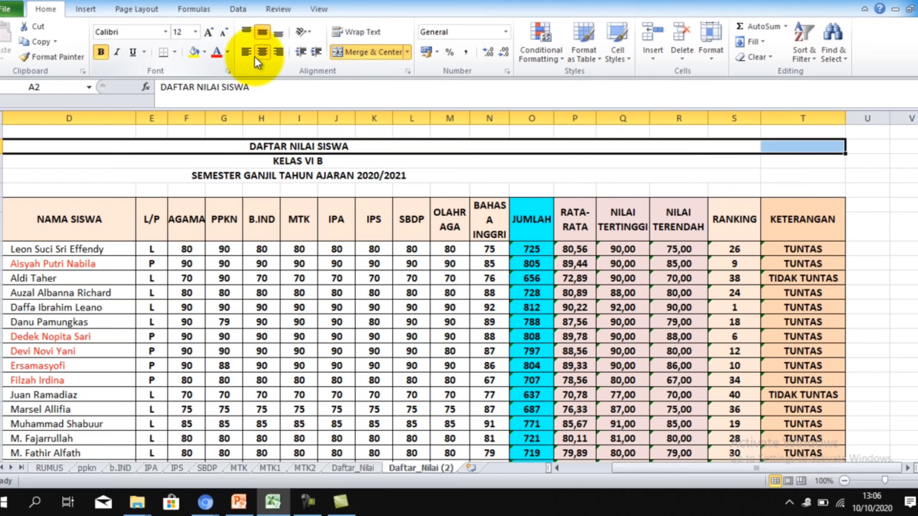
left_click(343, 55)
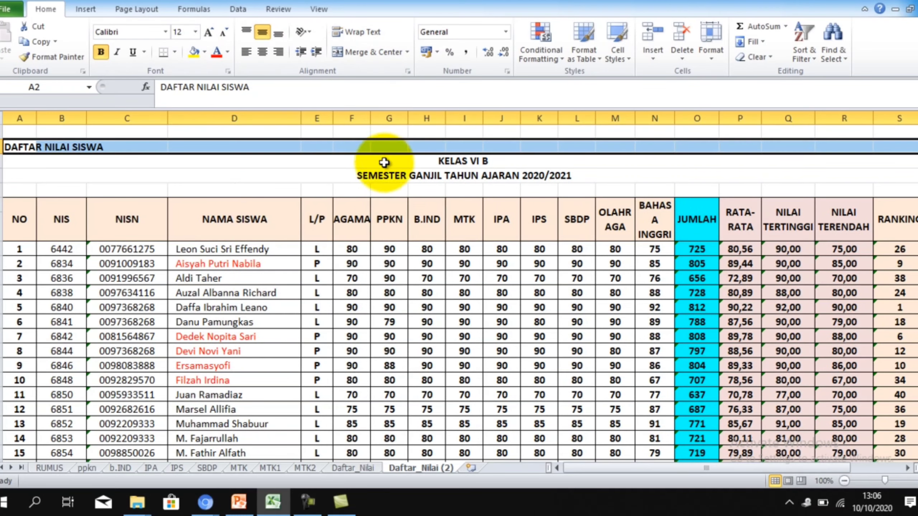
left_click(354, 53)
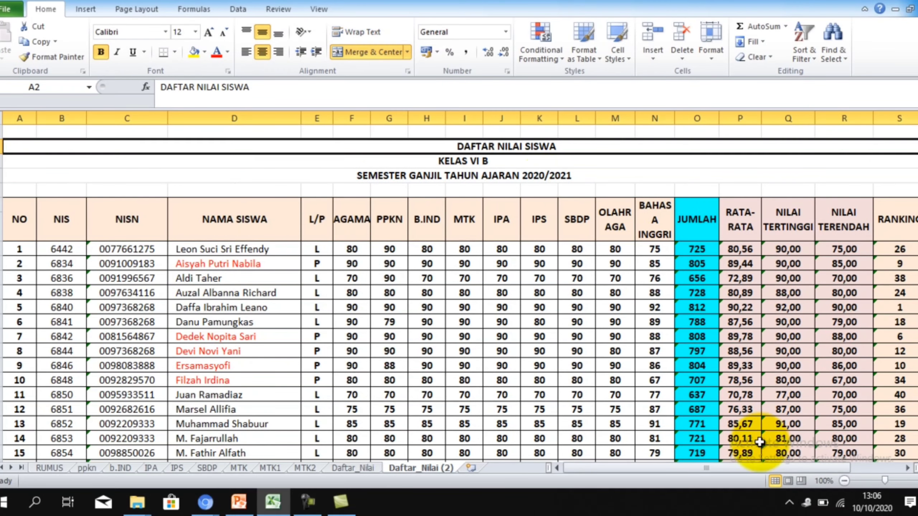
Re-merge and center the KELAS VI B and SEMESTER GANJIL TAHUN AJARAN 2020/2021 headings in rows 3 and 4 across columns A to T
left_click_drag(518, 164, 815, 160)
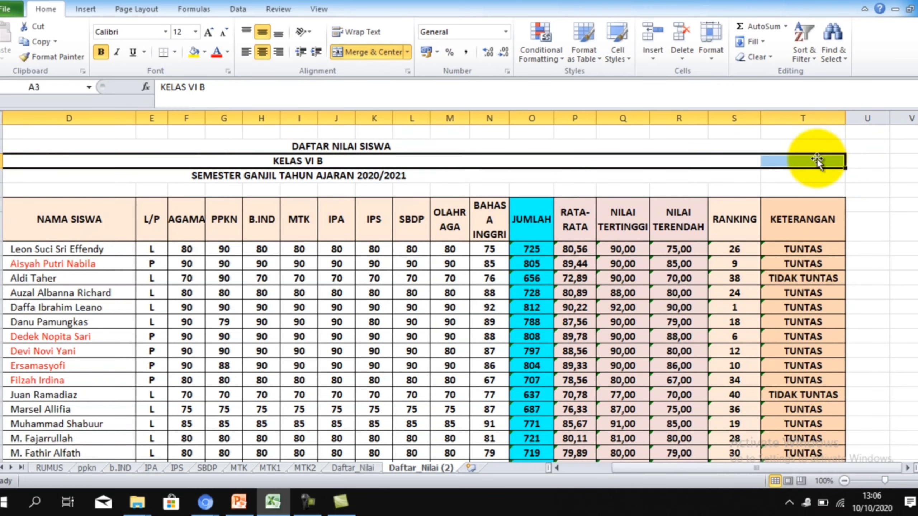
left_click(337, 53)
left_click(337, 48)
left_click(401, 176)
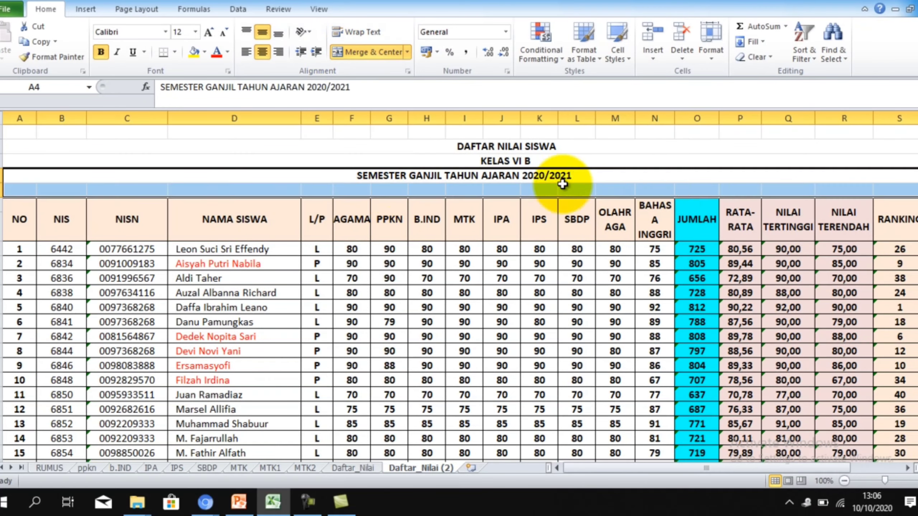
left_click_drag(910, 177, 831, 181)
left_click(393, 51)
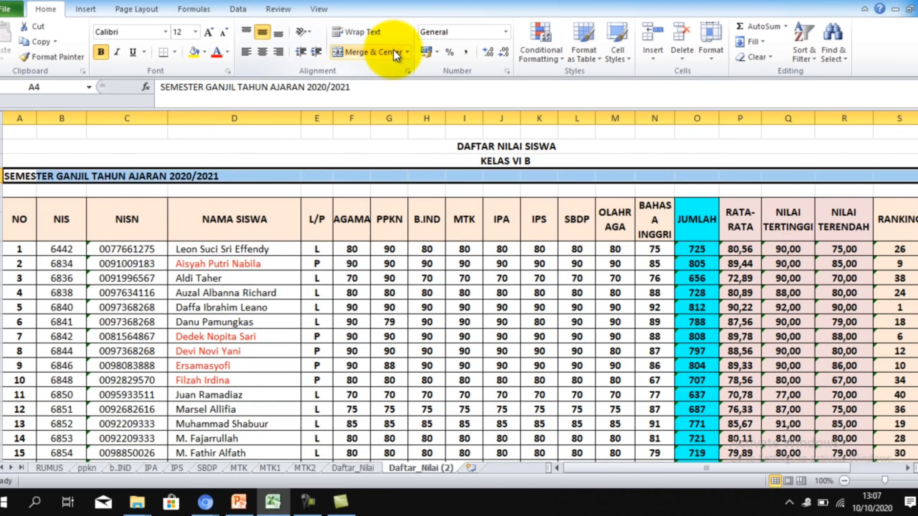
left_click(393, 51)
Look over the completed score table down to its last student rows and across to the KETERANGAN column
left_click(788, 454)
scroll(773, 347, "down", 7)
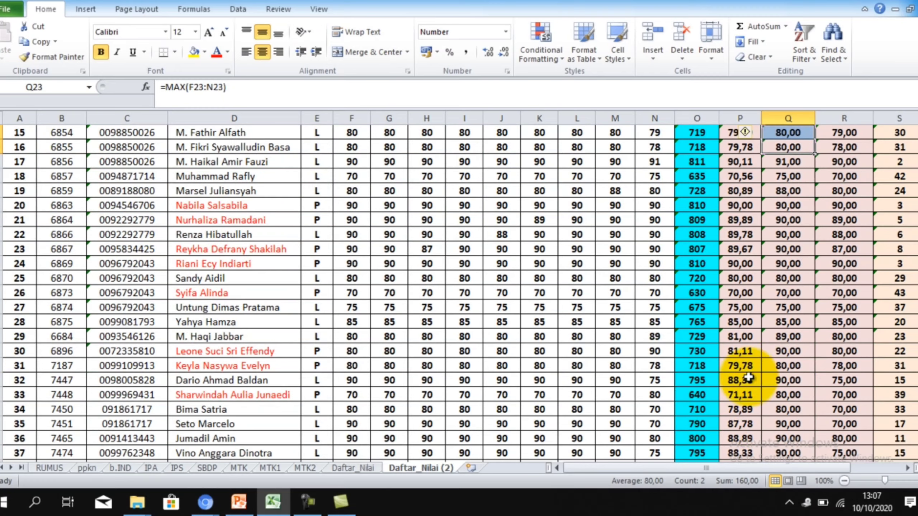
left_click(726, 461)
left_click_drag(731, 469, 781, 470)
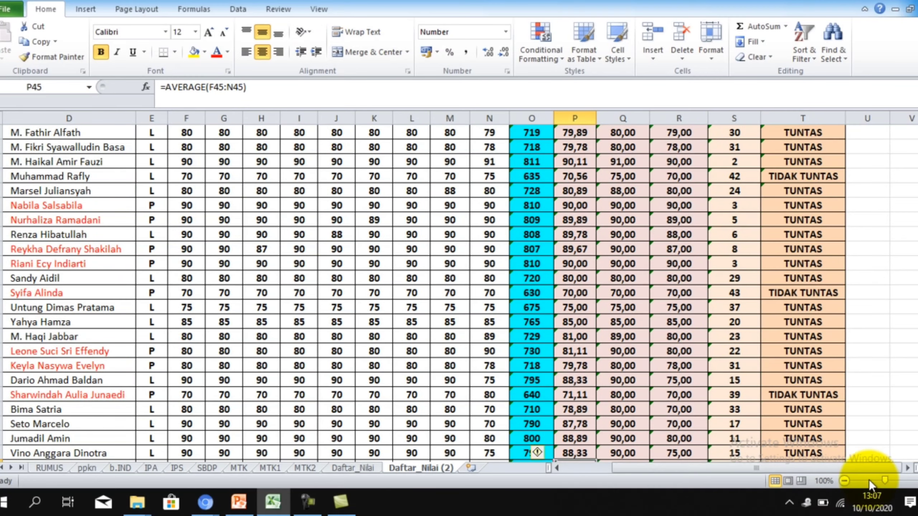
scroll(717, 361, "down", 5)
scroll(718, 346, "up", 6)
scroll(719, 346, "up", 4)
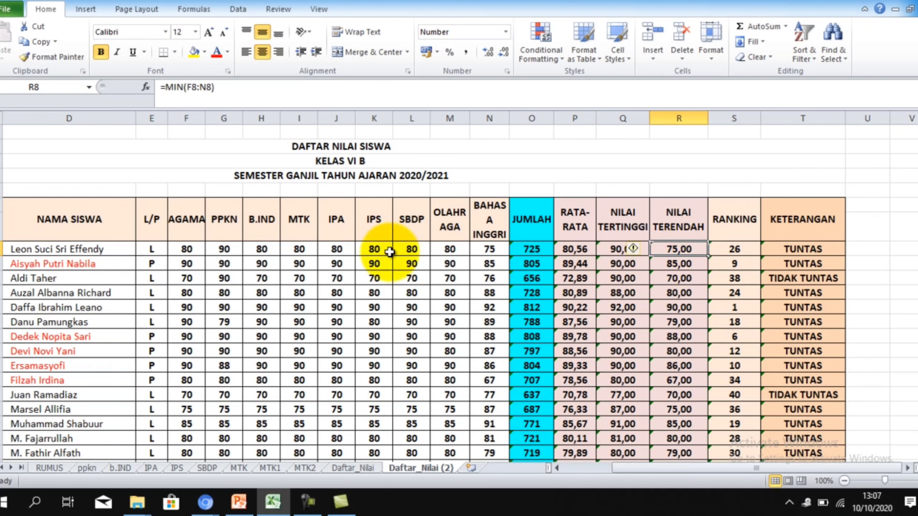
Try re-entering the first student's IPS score in K8 as 80
left_click(374, 250)
type("80")
key("Return")
type("90")
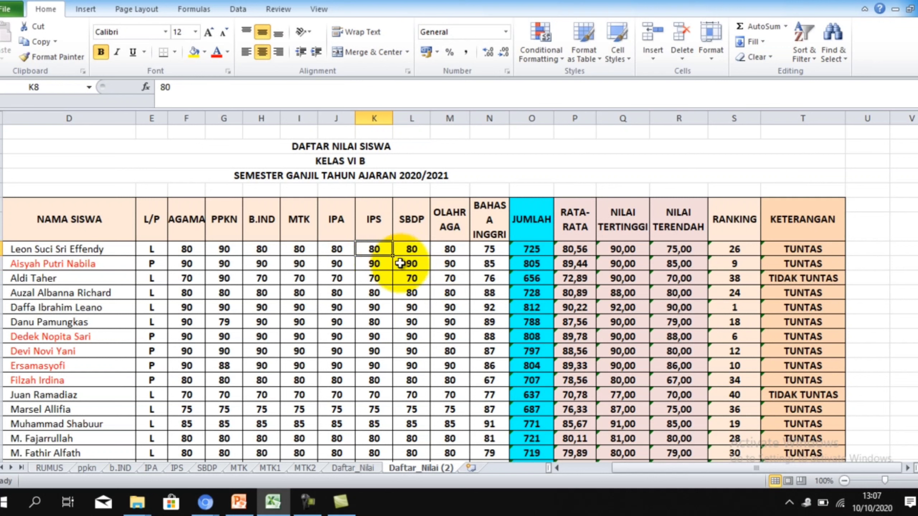
type("9")
key("Escape")
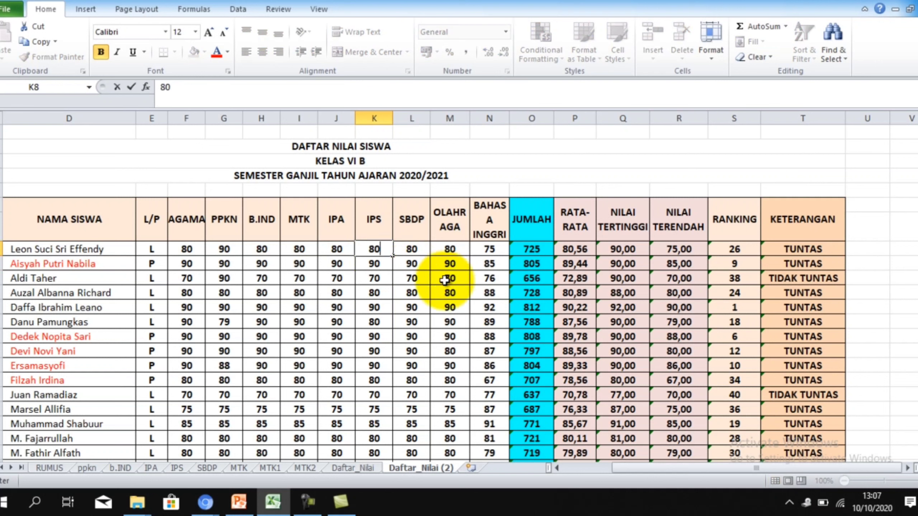
Clear the RATA-RATA formula in P8 and restore it by filling the formula from P9 up to P8
left_click(575, 293)
left_click(574, 249)
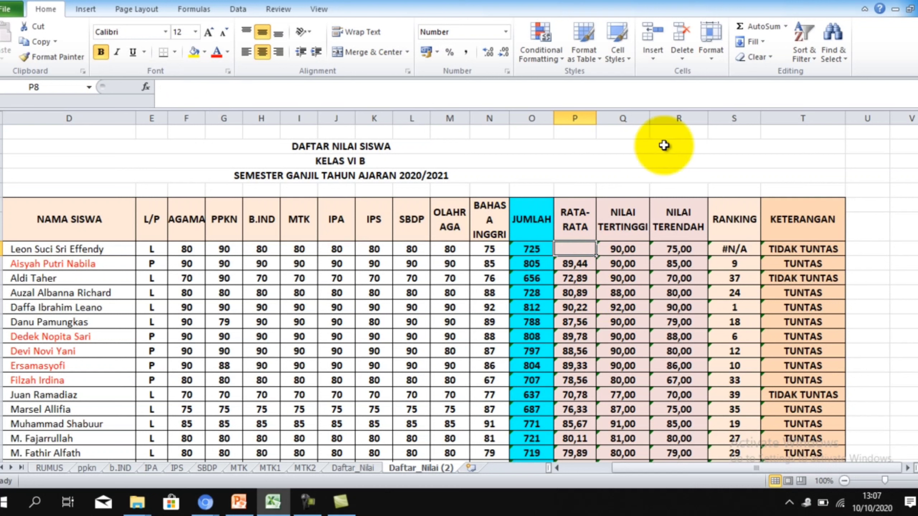
left_click(580, 261)
left_click_drag(594, 271, 598, 248)
left_click(635, 282)
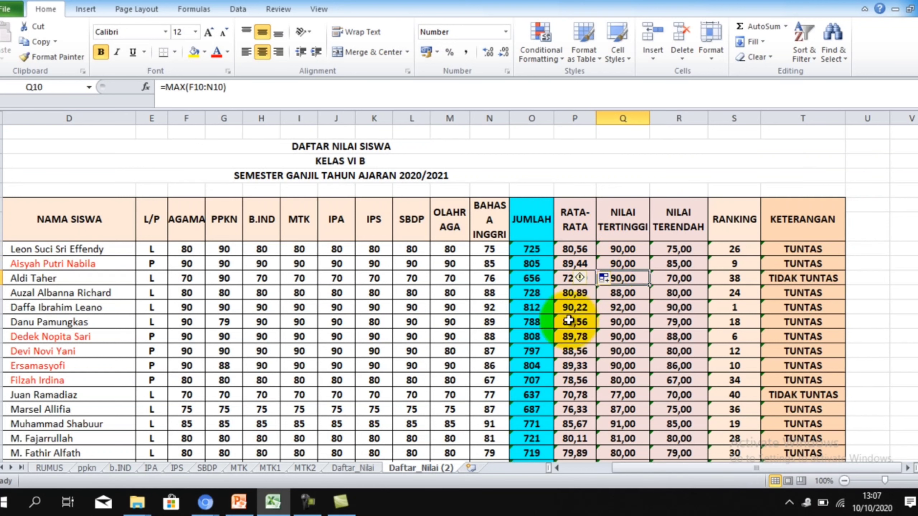
Examine the formulas for highest score, lowest score, ranking and KETERANGAN in the first student rows
left_click(766, 264)
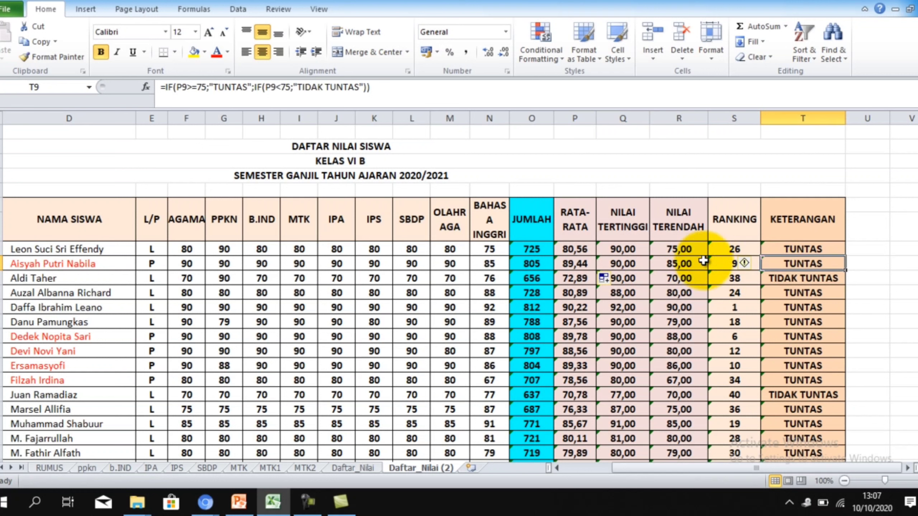
left_click(631, 249)
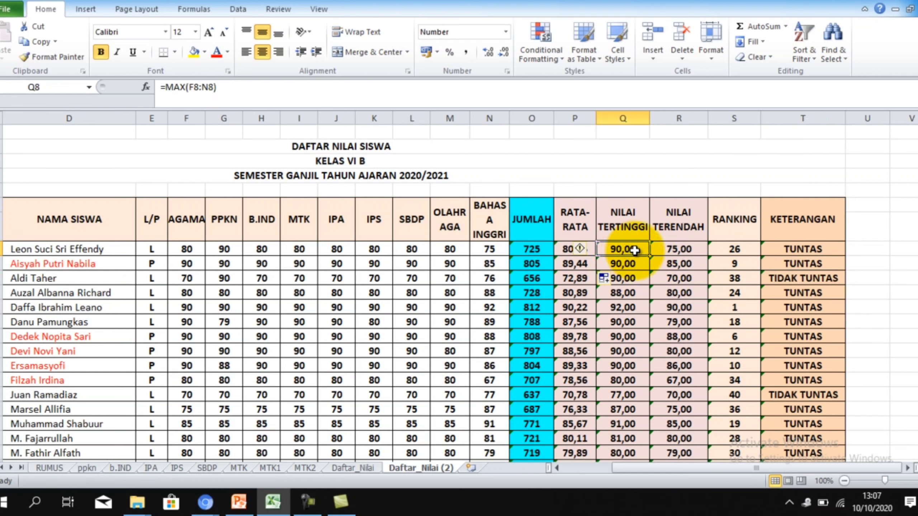
left_click(677, 250)
left_click(737, 250)
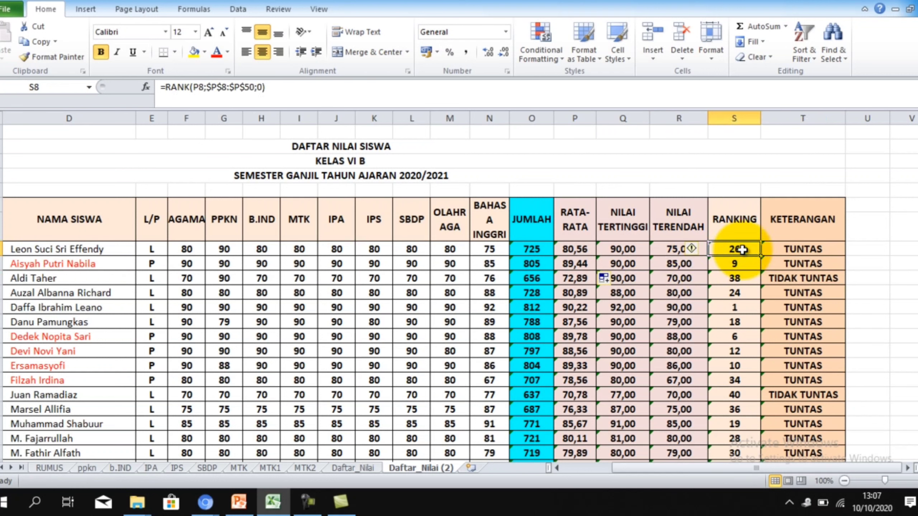
left_click(802, 249)
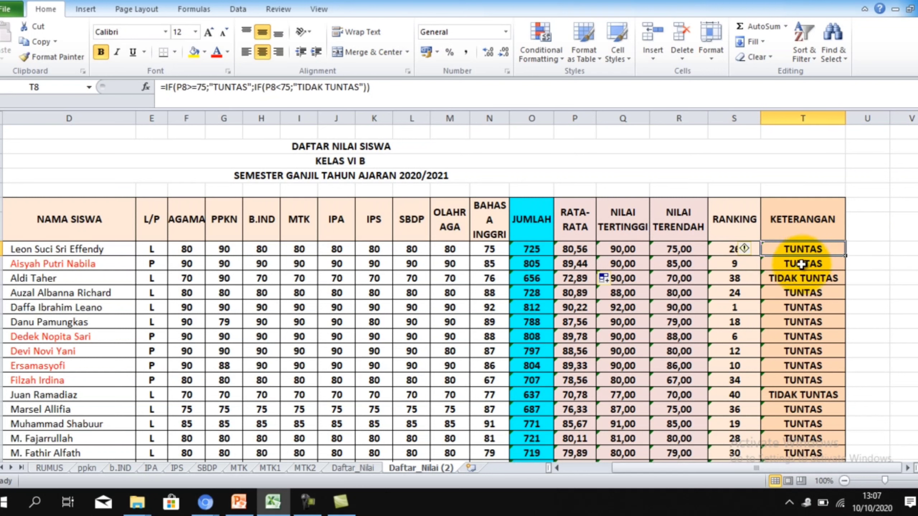
left_click(802, 291)
scroll(647, 249, "down", 1)
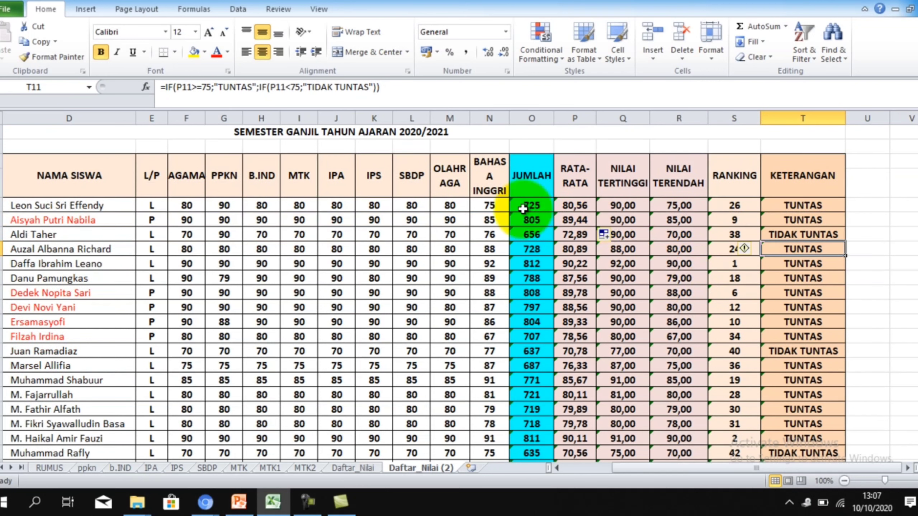
Set the protection of the formula cells from JUMLAH to KETERANGAN, O8:T50, to Locked in the cell format
left_click_drag(539, 206, 777, 424)
scroll(751, 344, "up", 10)
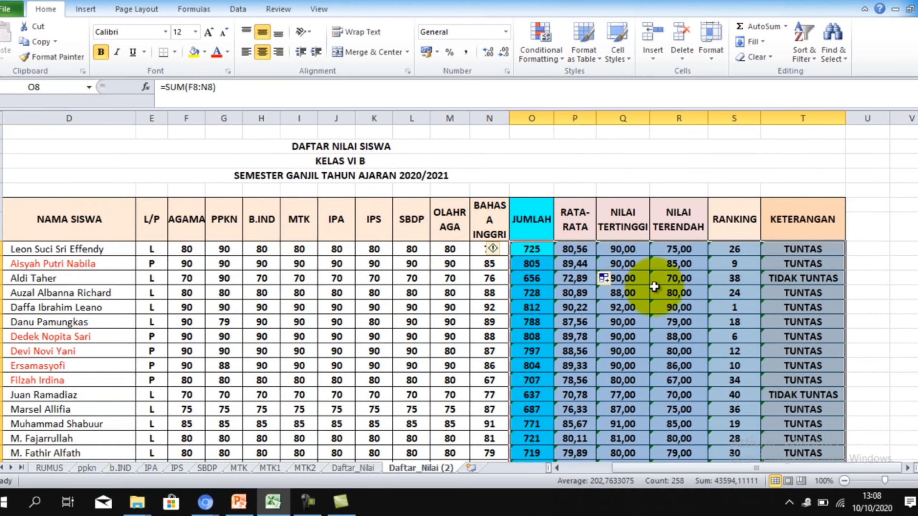
right_click(690, 276)
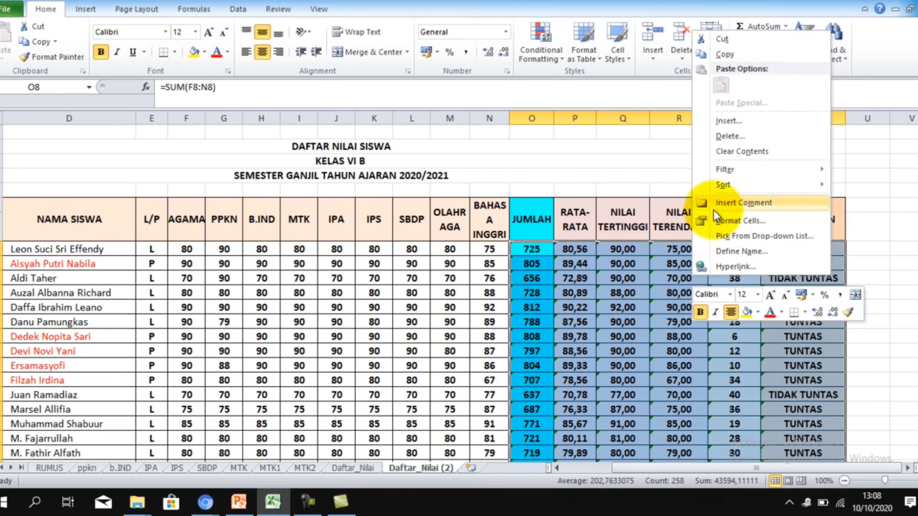
left_click(725, 220)
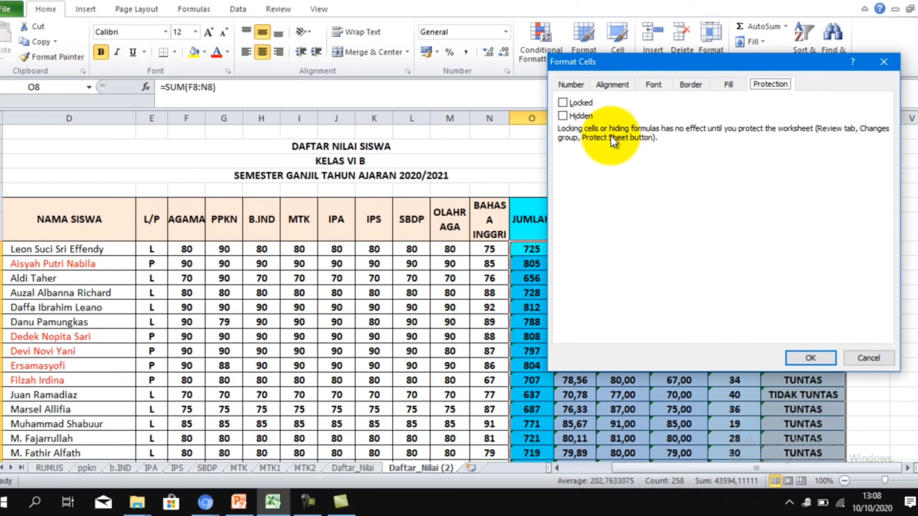
left_click(590, 103)
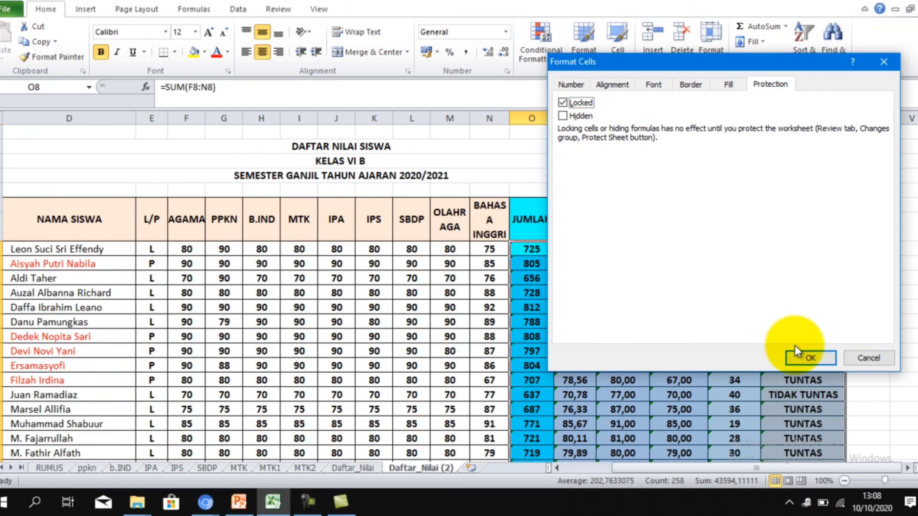
left_click(802, 355)
left_click(719, 336)
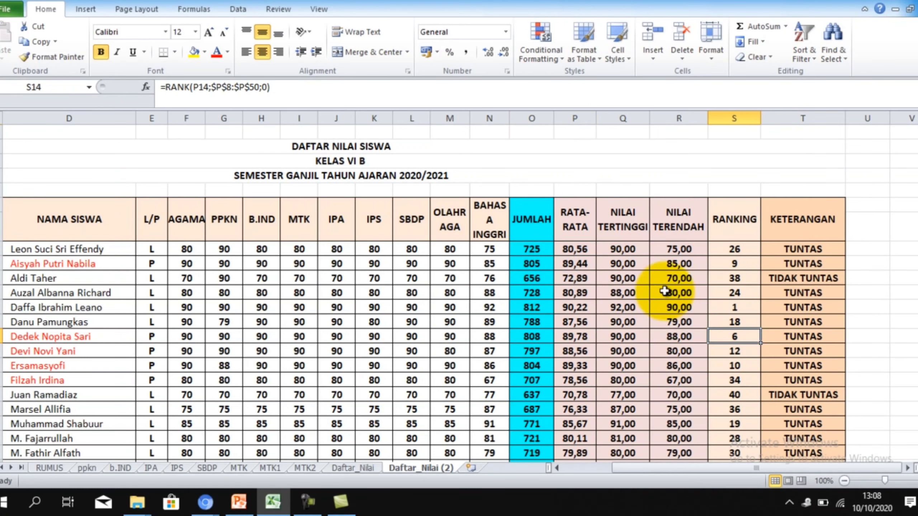
left_click(584, 262)
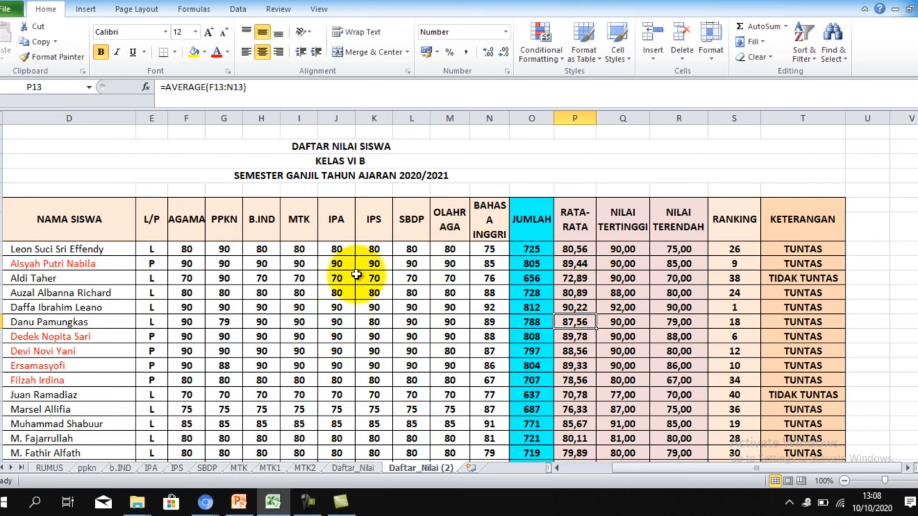
Set the protection of the subject score cells F8:N50 to unlocked in the cell format
left_click_drag(187, 249, 484, 421)
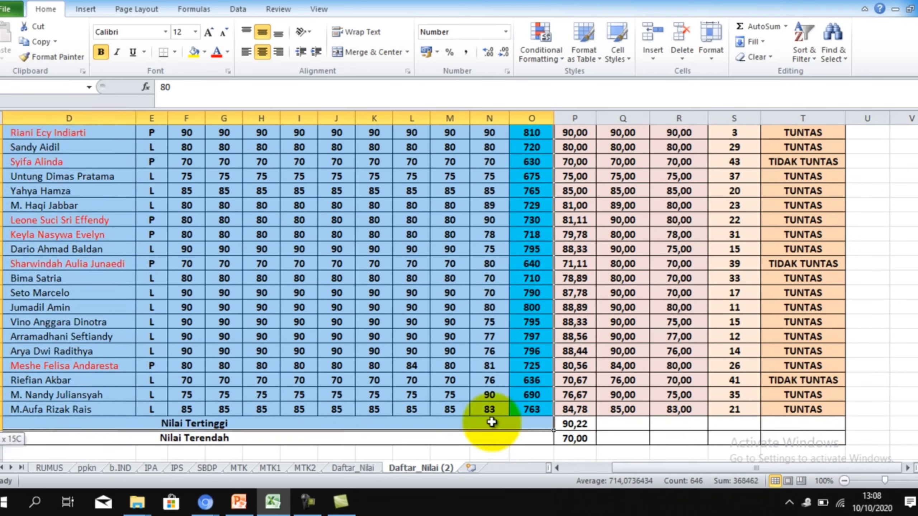
right_click(430, 217)
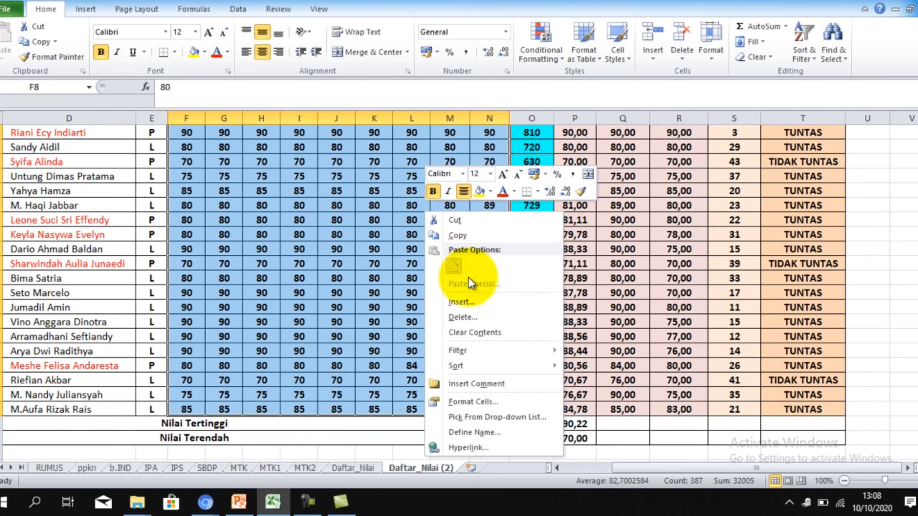
left_click(471, 401)
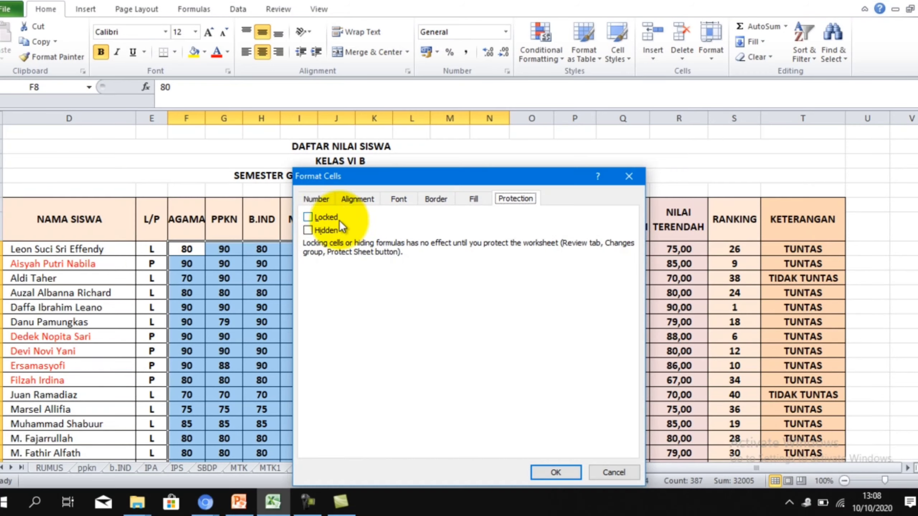
left_click(325, 218)
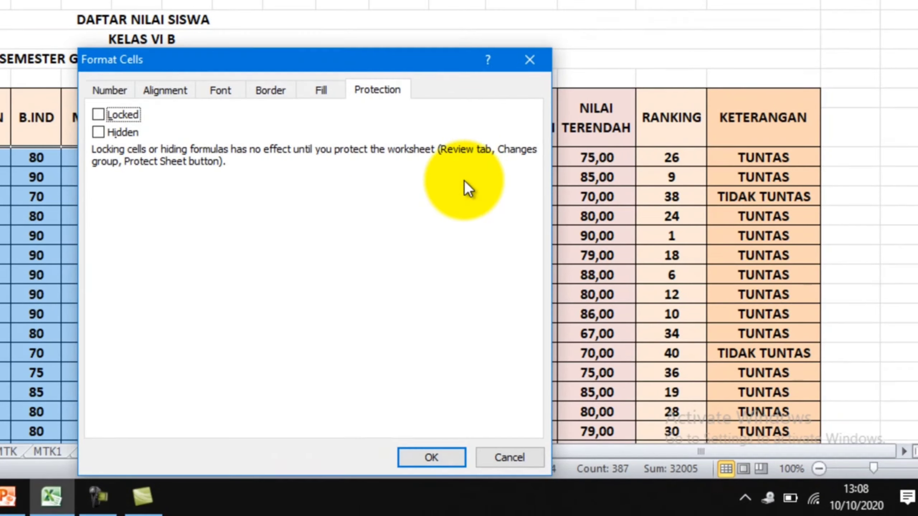
left_click(429, 456)
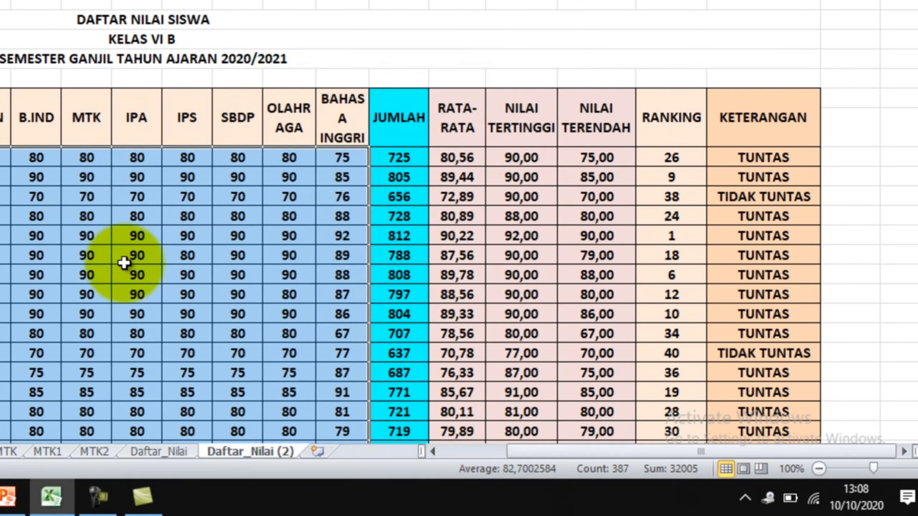
left_click(130, 220)
left_click(464, 207)
left_click(758, 183)
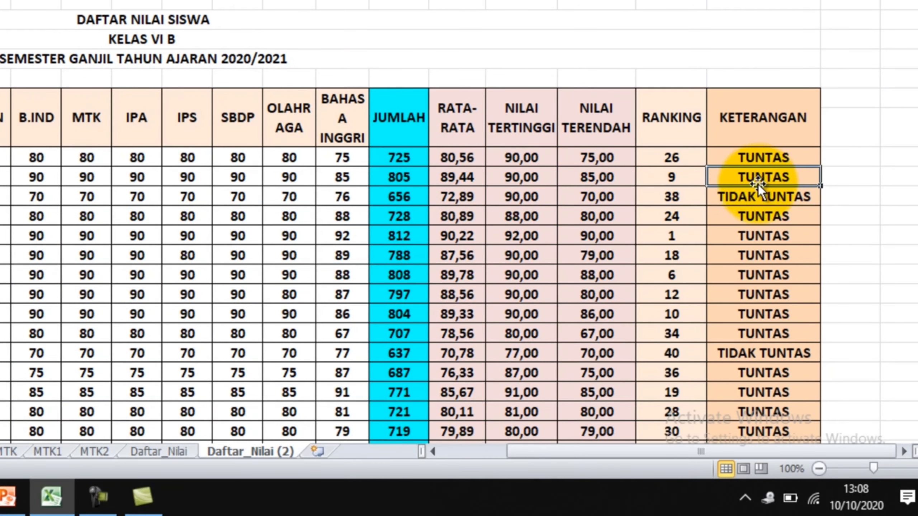
Clear the NILAI TERENDAH formula in R8 and restore it by filling the formula from R9 up to R8
left_click(535, 196)
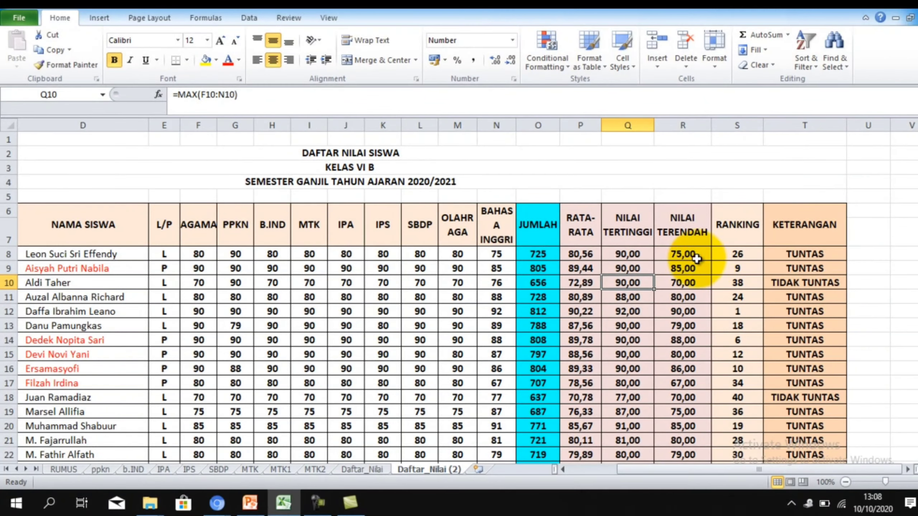
left_click(696, 258)
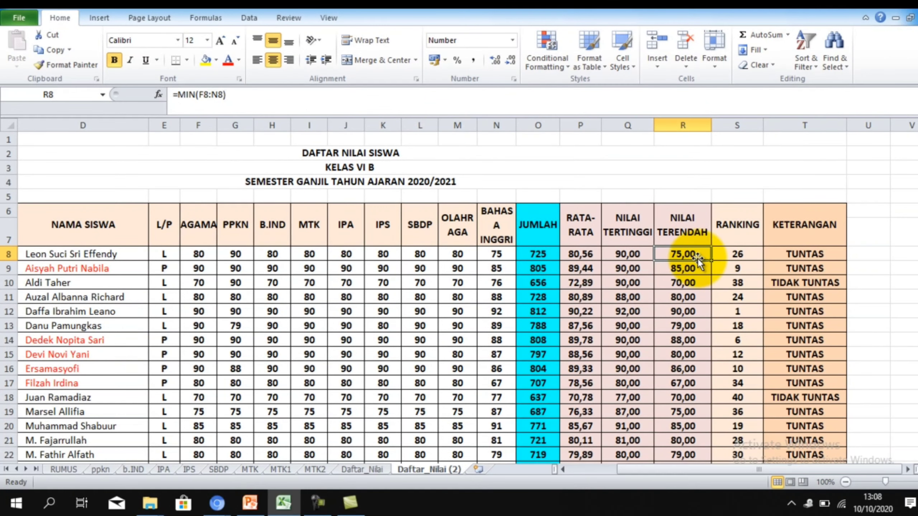
key("Delete")
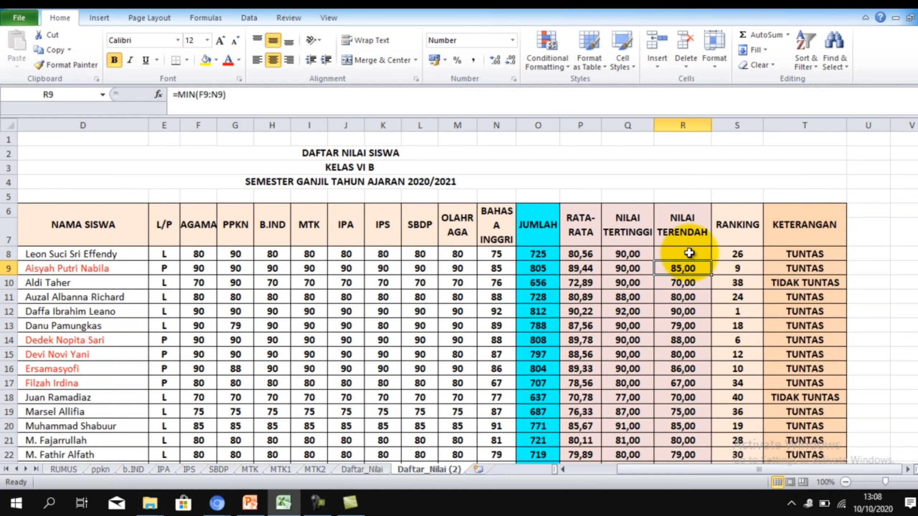
type("=")
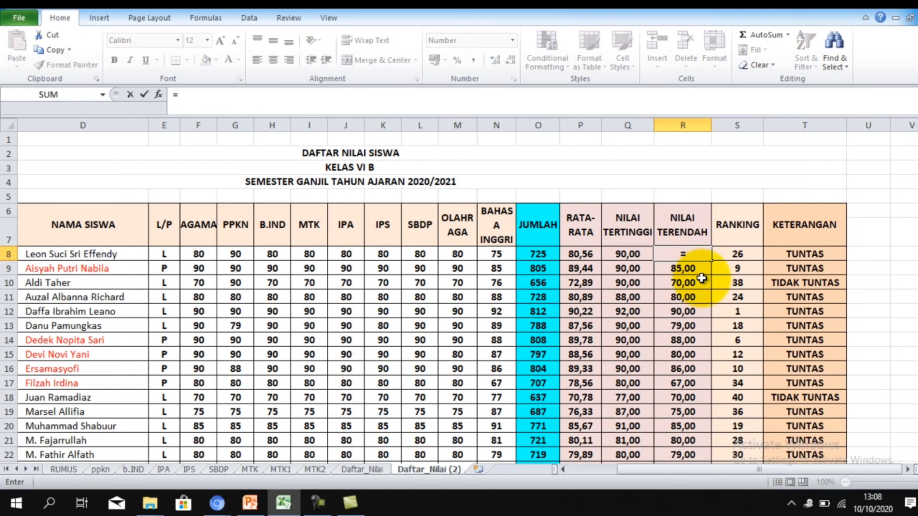
key("Escape")
left_click(683, 268)
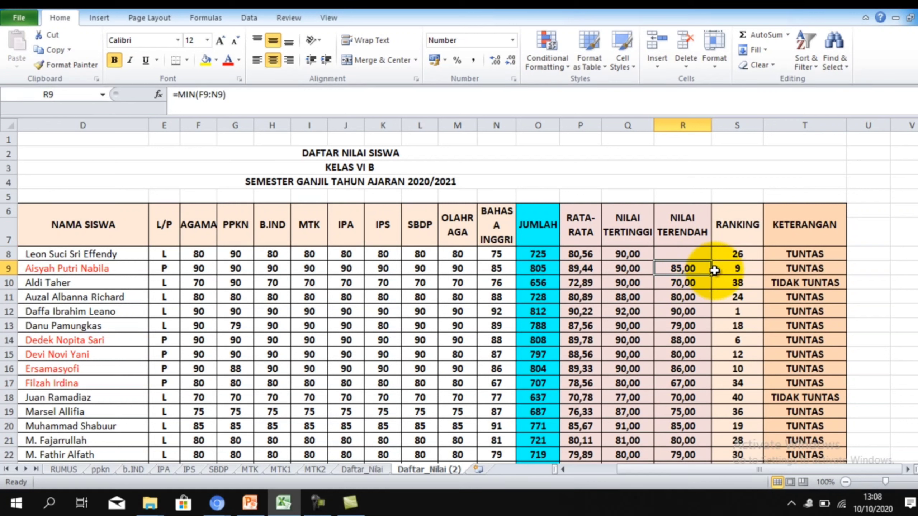
left_click_drag(711, 275, 709, 253)
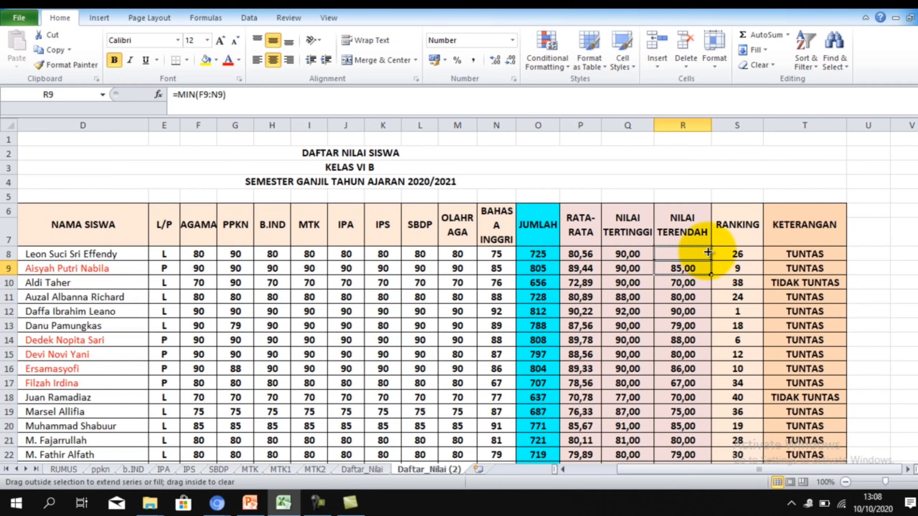
left_click(730, 298)
left_click(649, 316)
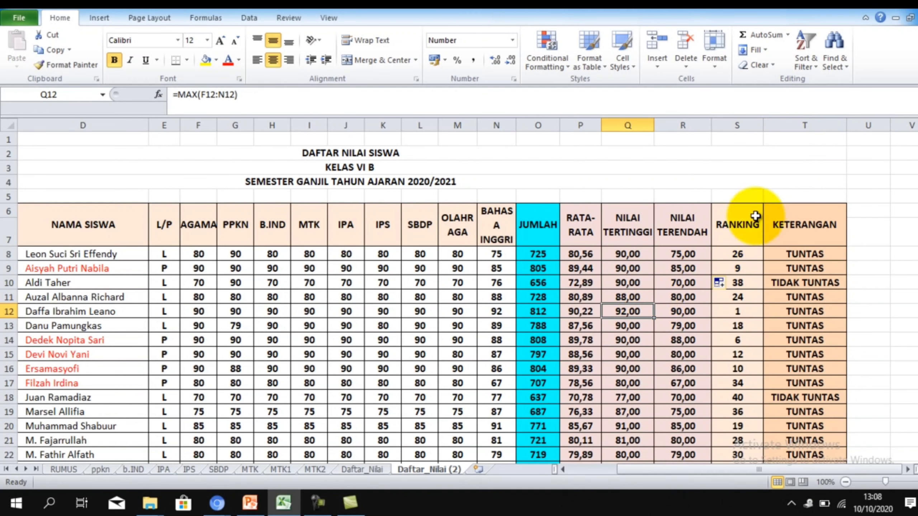
Protect the Daftar_Nilai (2) sheet without a password, allowing only the selection of locked and unlocked cells
scroll(561, 324, "down", 7)
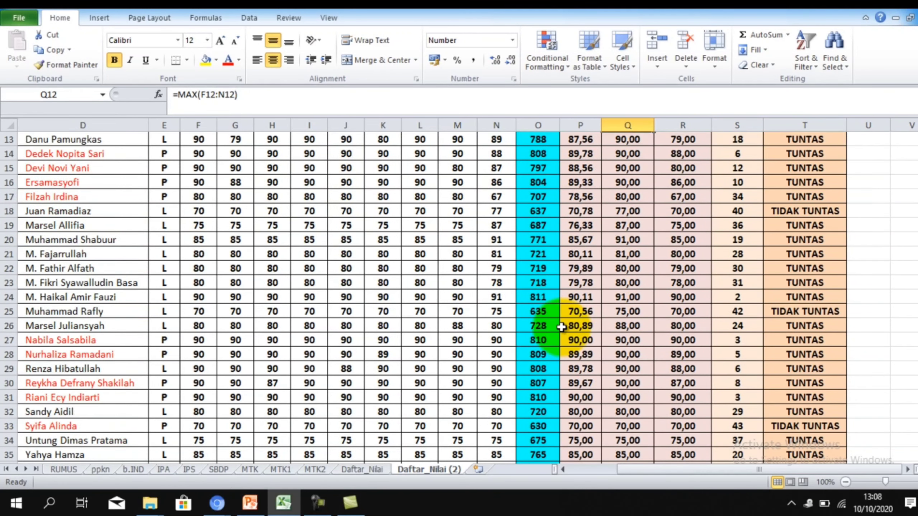
scroll(496, 369, "up", 6)
scroll(496, 369, "up", 1)
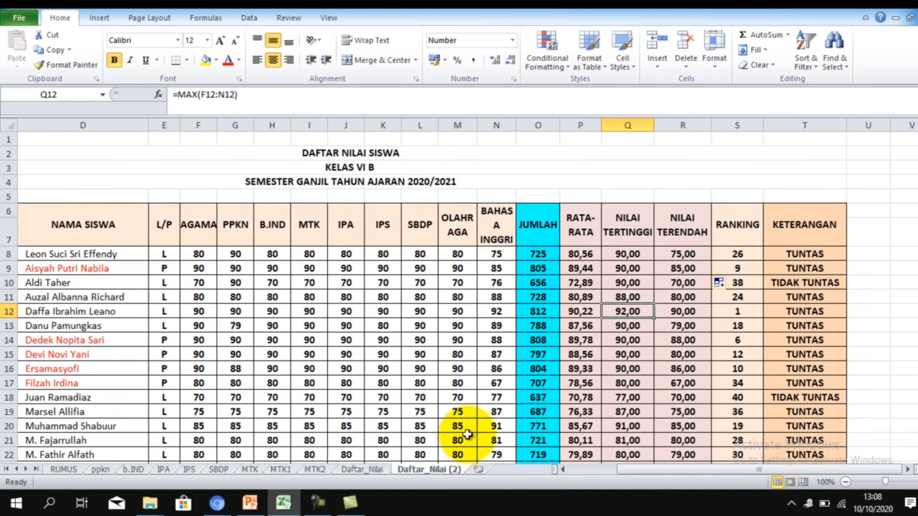
right_click(443, 469)
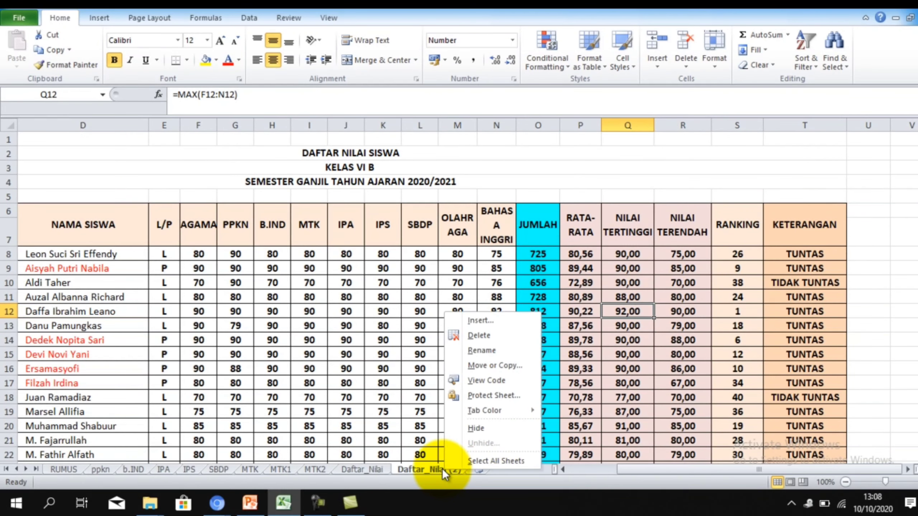
left_click(477, 395)
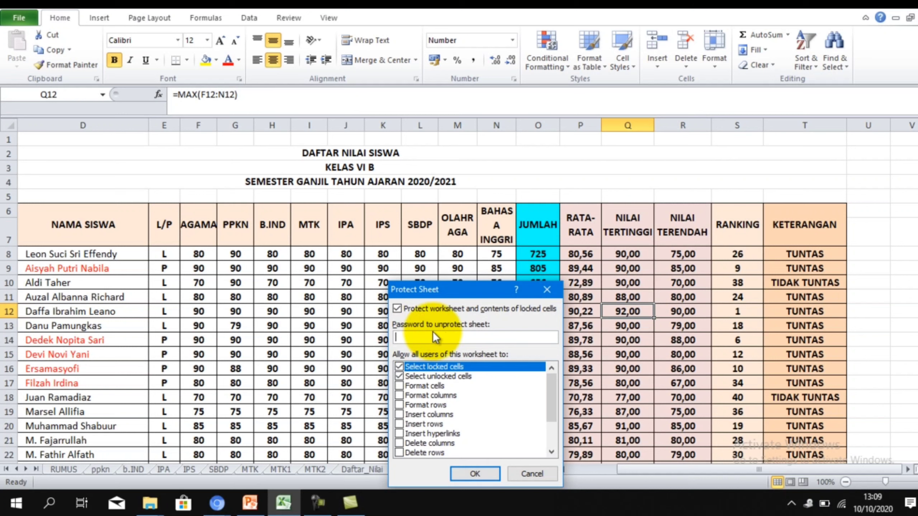
left_click(467, 475)
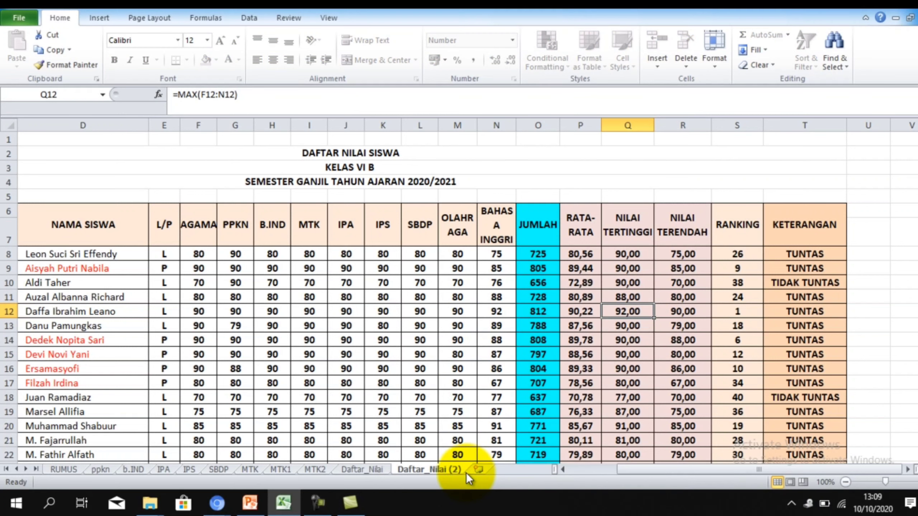
Test the sheet protection by trying to edit the NILAI TERTINGGI formula cells Q8 and Q10
left_click_drag(686, 284, 661, 293)
left_click(604, 269)
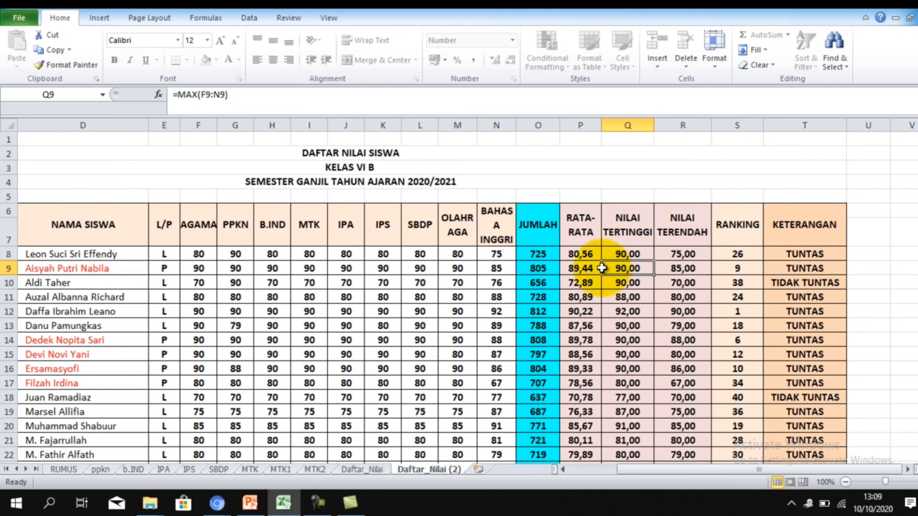
left_click(618, 286)
left_click(623, 254)
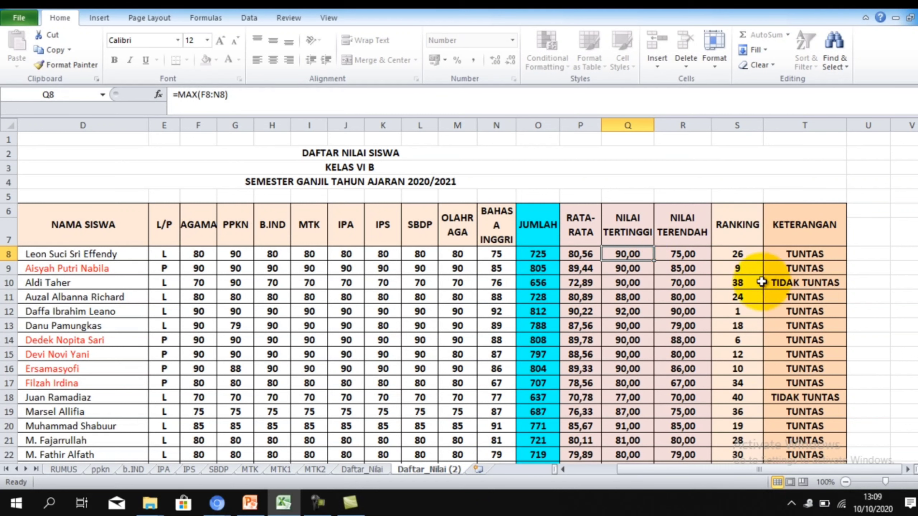
double_click(741, 294)
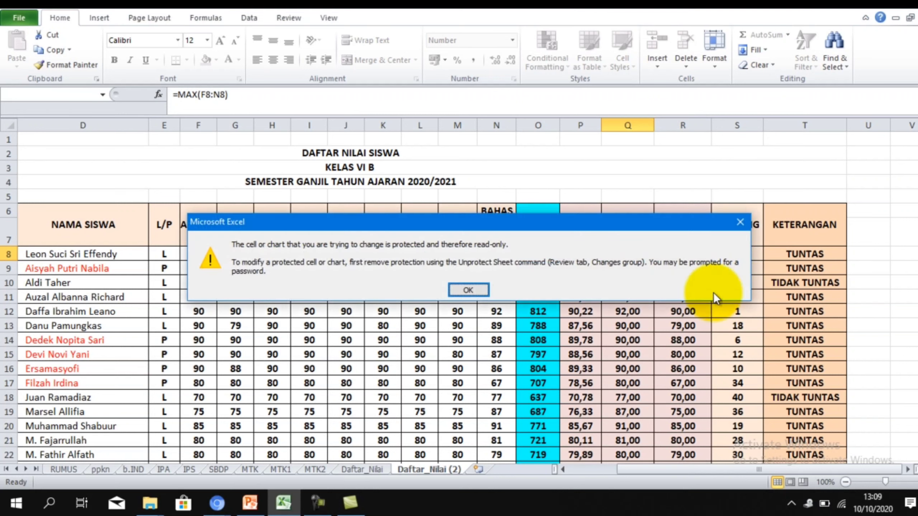
left_click(469, 291)
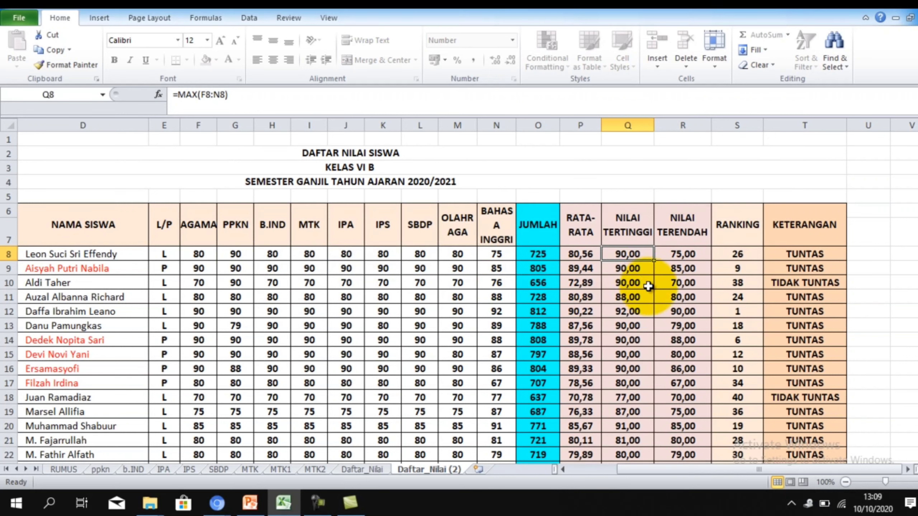
left_click(628, 284)
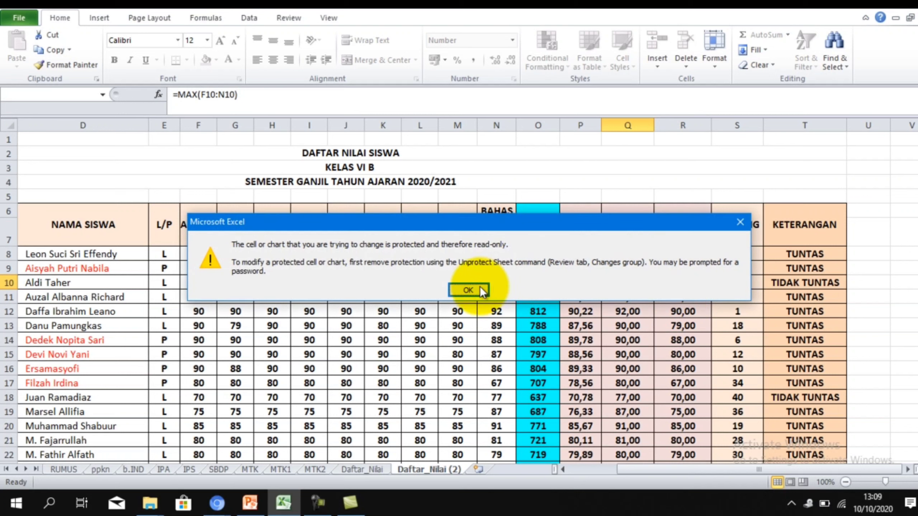
left_click(476, 288)
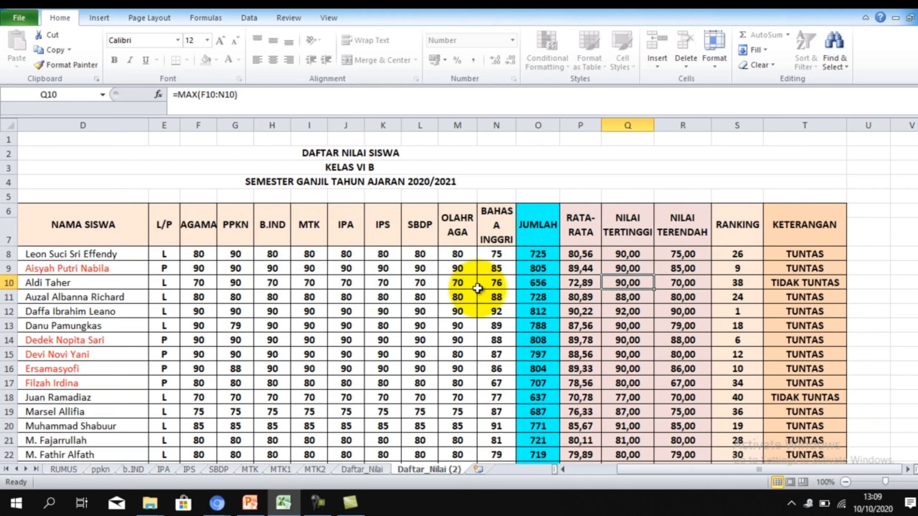
Set the first student's IPA score in J8 to 85
left_click(350, 256)
type("8")
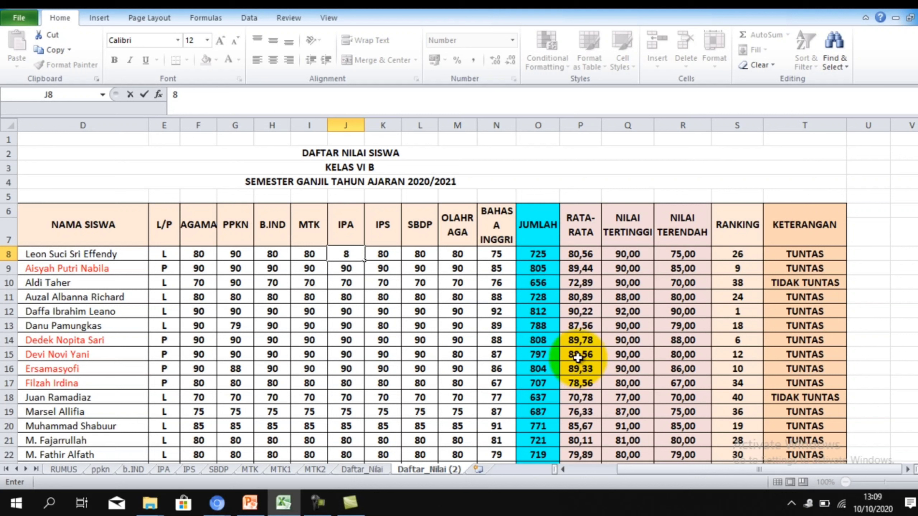
type("5")
left_click(410, 317)
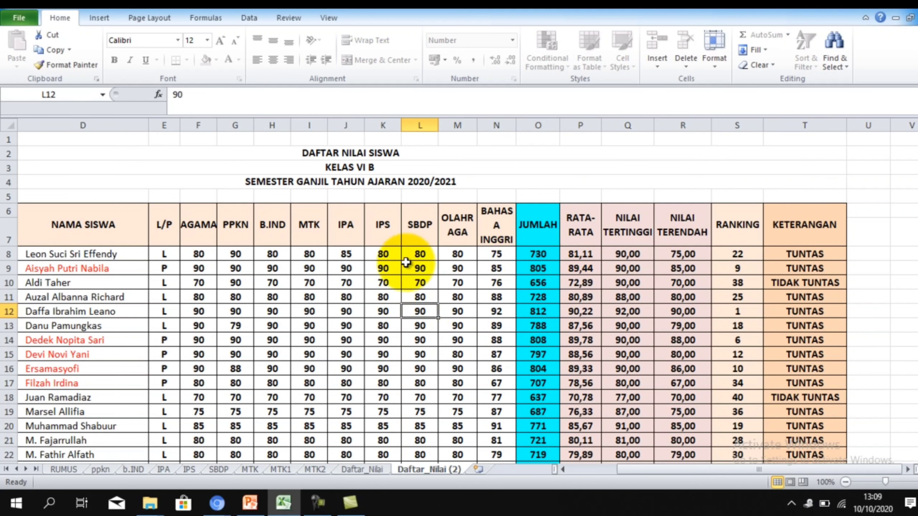
Set the second student's IPS score in K9 to 97
left_click(376, 272)
type("9")
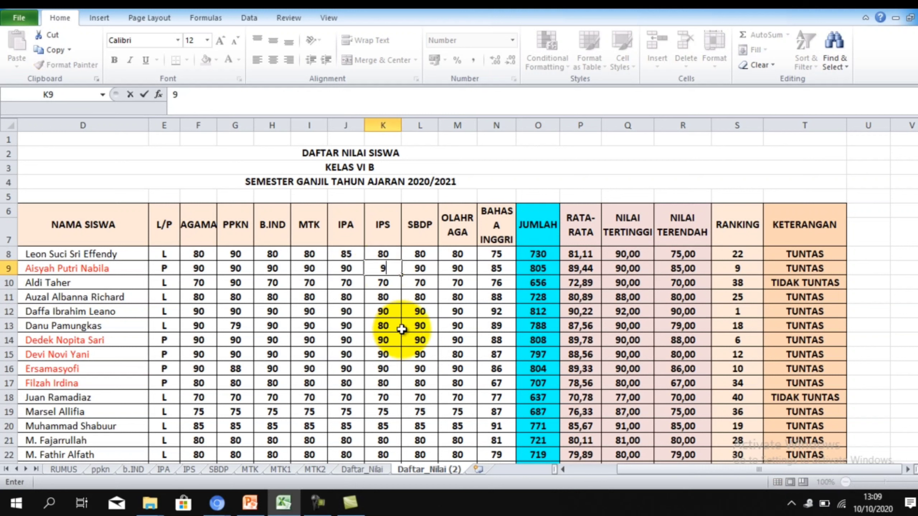
left_click(402, 327)
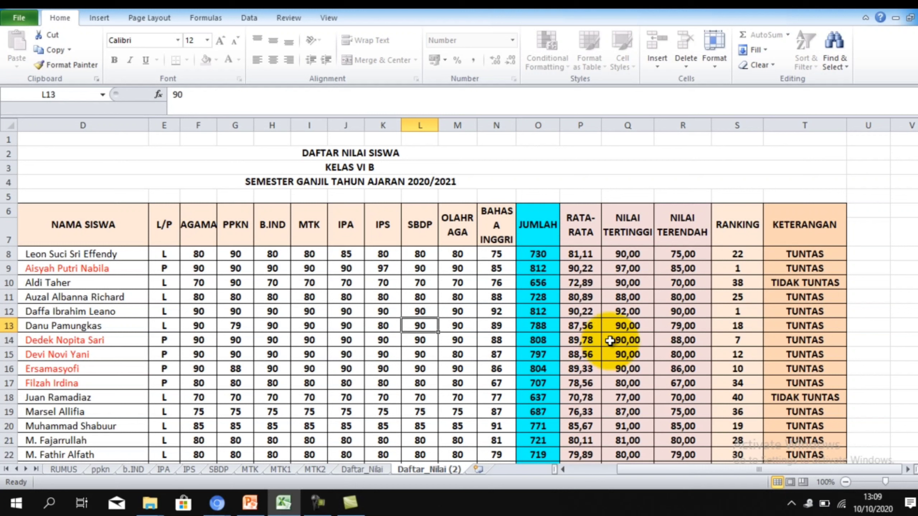
Change the second student's IPS score in K9 to 96
left_click(381, 267)
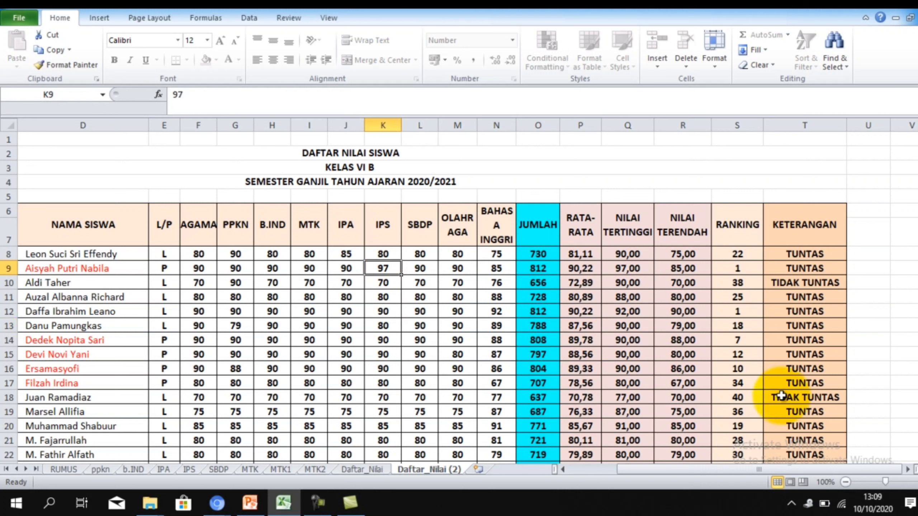
type("96")
left_click(513, 307)
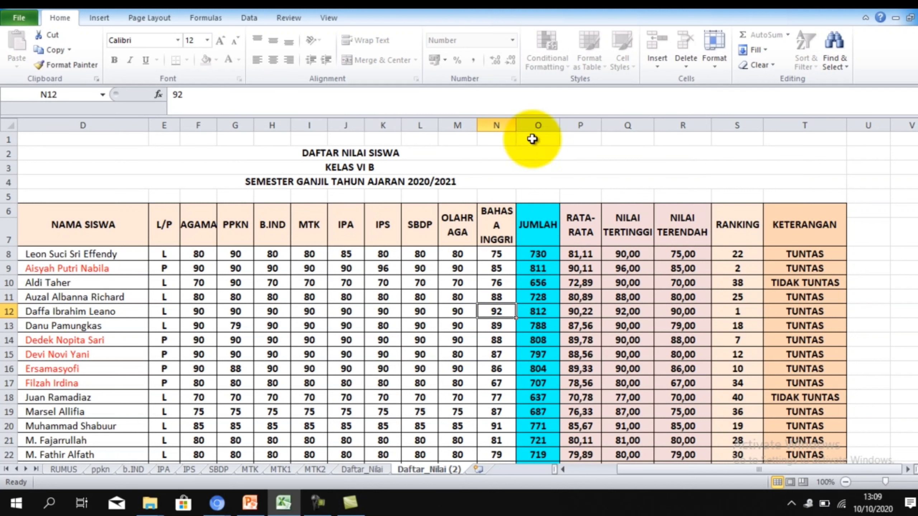
Examine the formulas in the JUMLAH, RATA-RATA, NILAI TERTINGGI and NILAI TERENDAH columns of the protected sheet
left_click(636, 254)
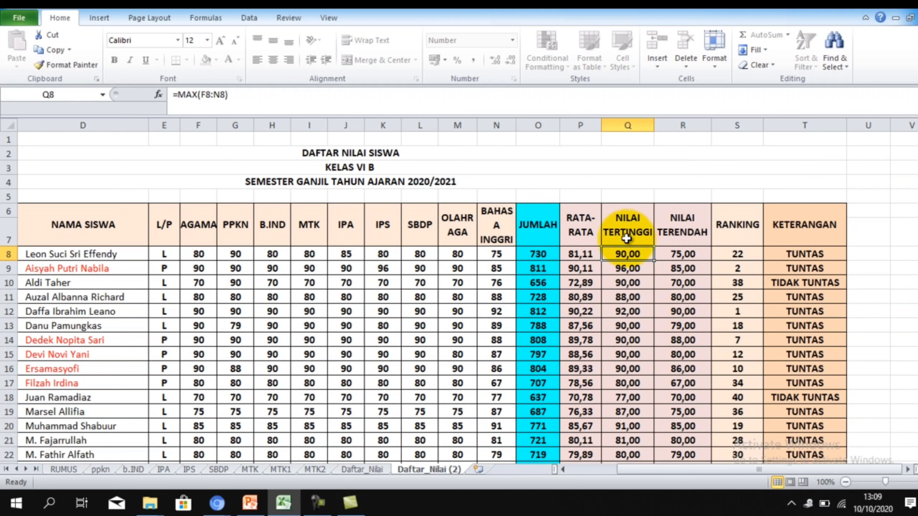
left_click(573, 255)
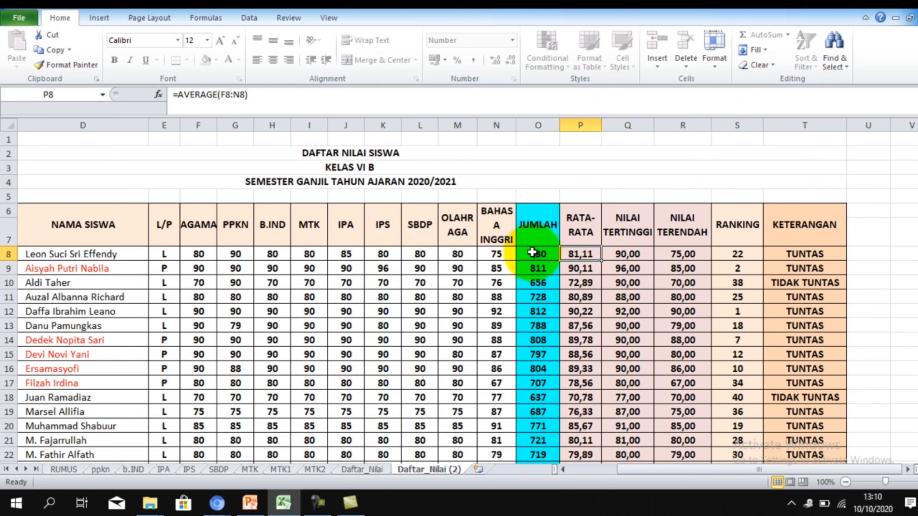
left_click(531, 258)
left_click(628, 268)
left_click(667, 254)
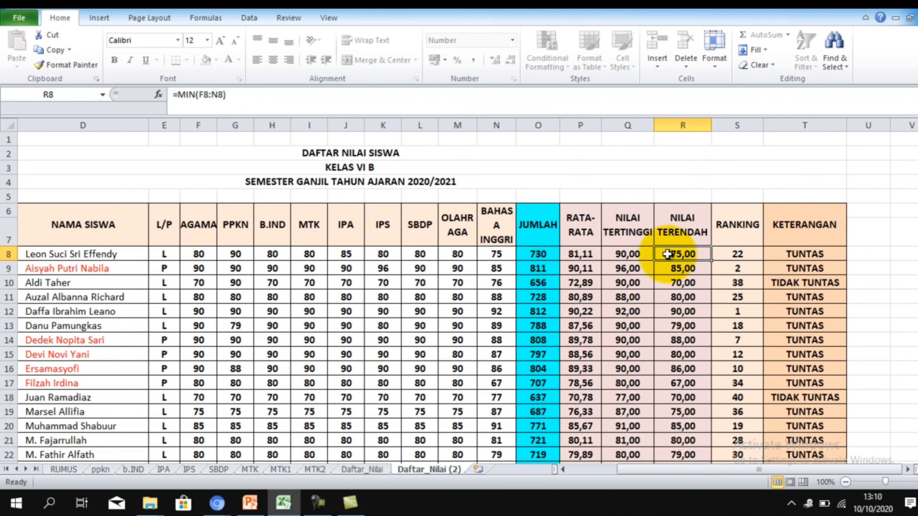
left_click(627, 297)
left_click(622, 340)
left_click(580, 268)
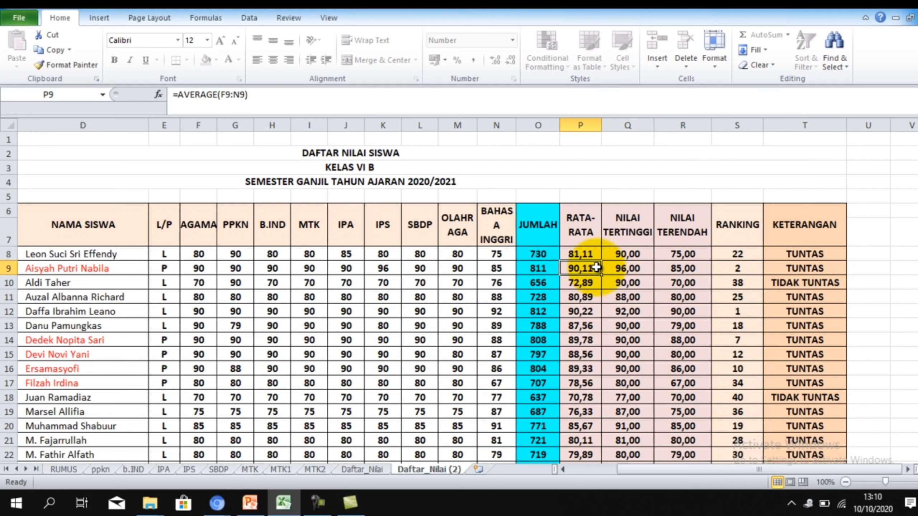
left_click(580, 297)
left_click(581, 311)
left_click(582, 254)
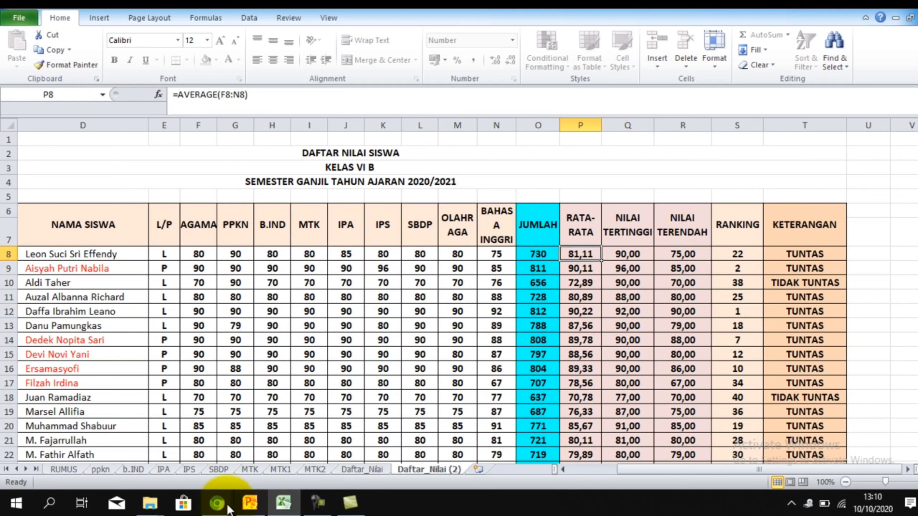
Check the training topic list on slide 2 in PowerPoint and return to the Excel grade workbook
left_click(249, 503)
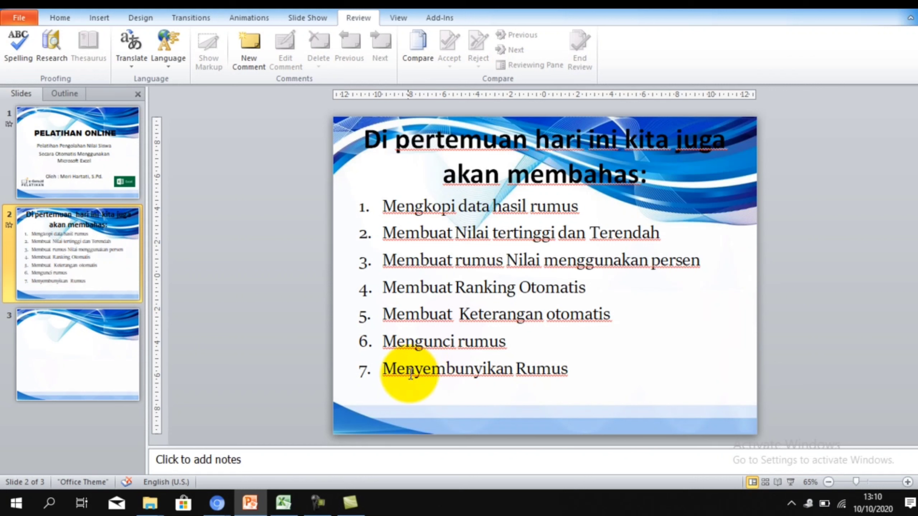
left_click(287, 504)
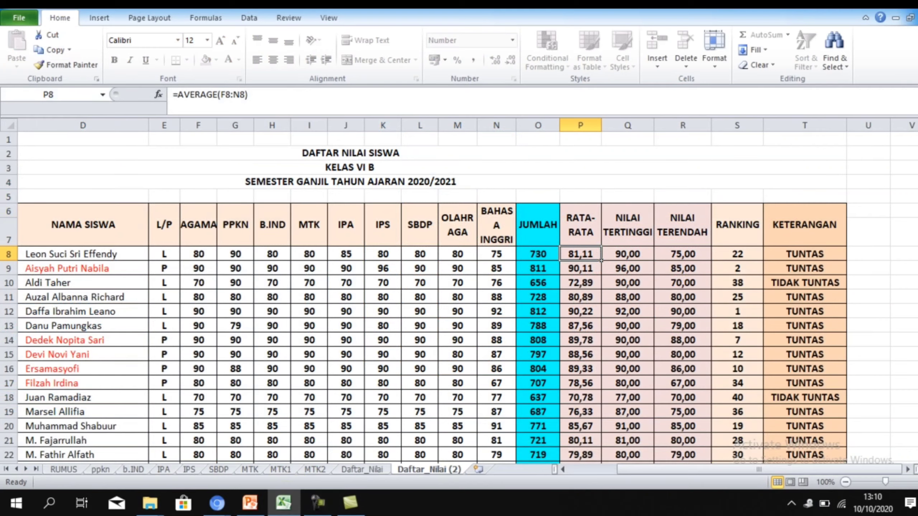
Examine which formulas are still shown for the first student's average, highest score, lowest score and ranking cells, P8 to S8
left_click(626, 259)
left_click(608, 333)
left_click(582, 253)
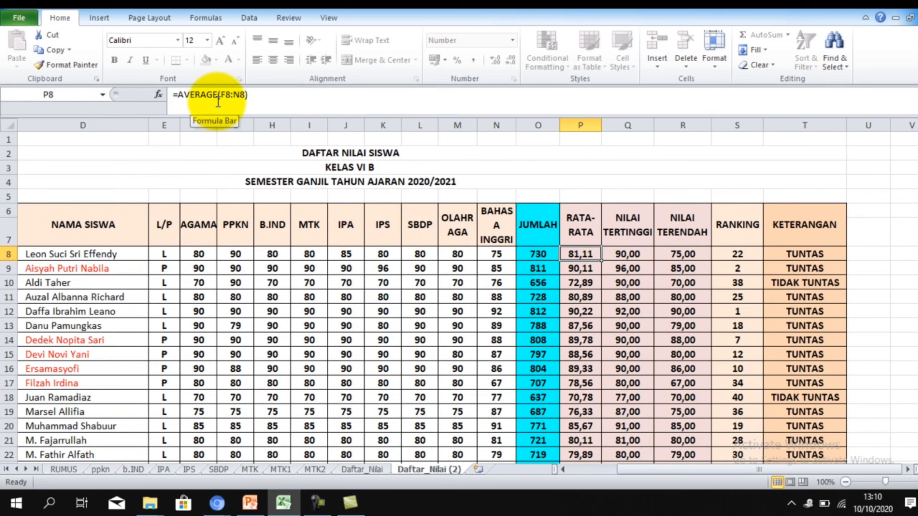
left_click(623, 255)
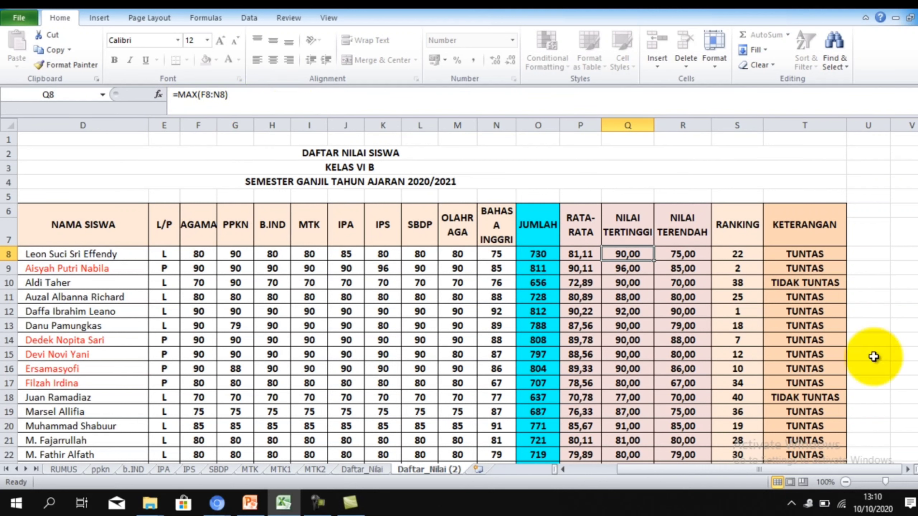
left_click(696, 255)
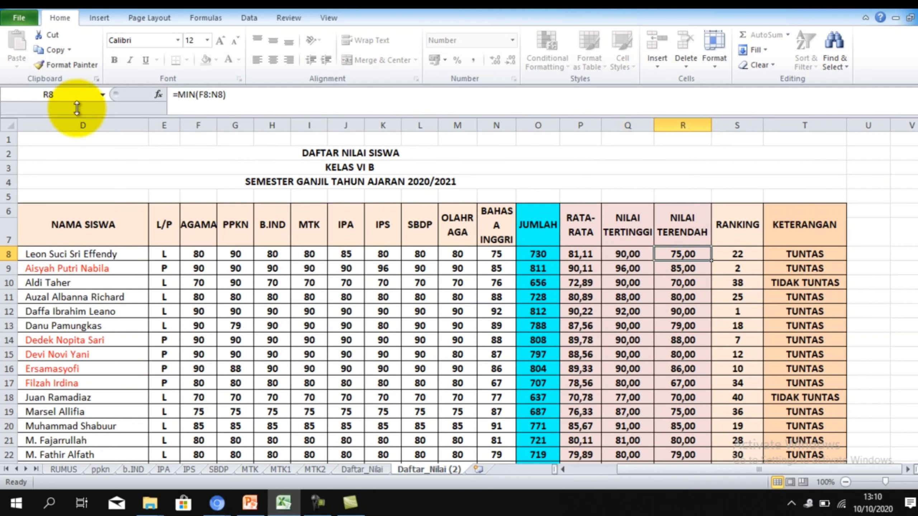
left_click(738, 255)
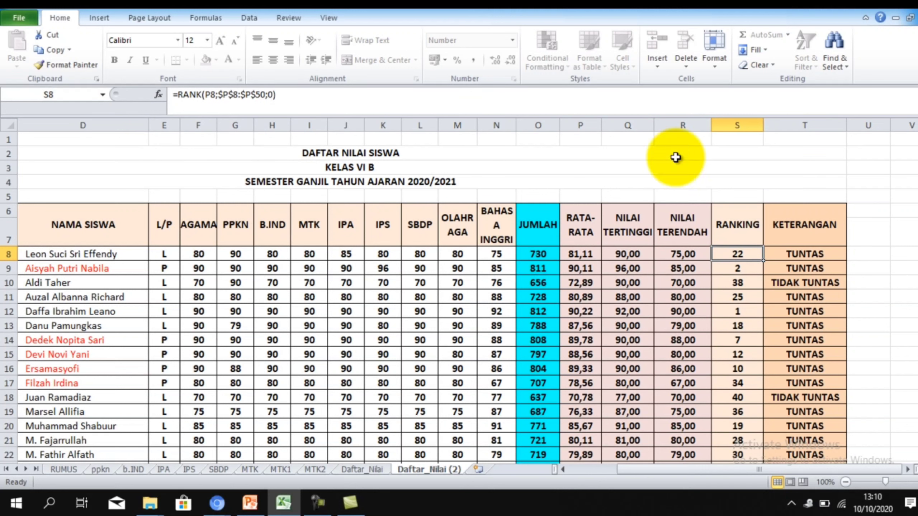
Try to open the cell formatting options for the calculated range O8:T50 while the sheet is protected
left_click(829, 256)
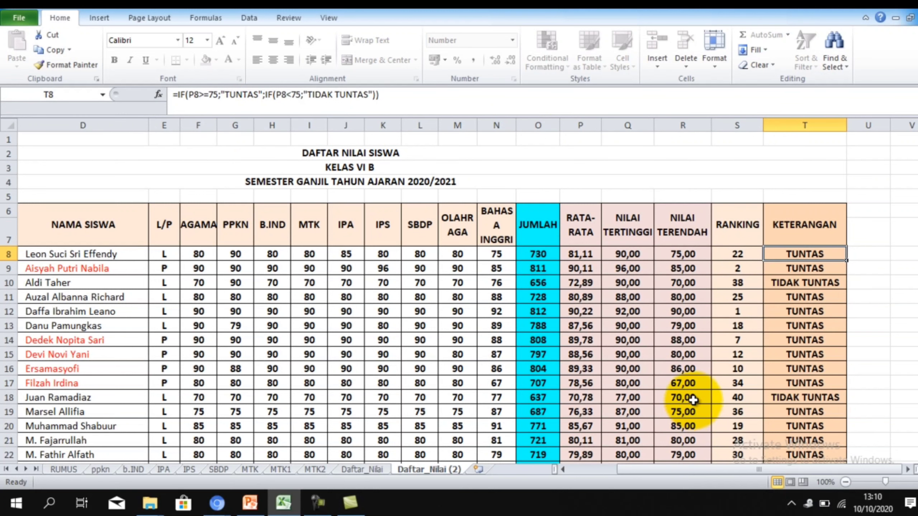
scroll(642, 337, "down", 1)
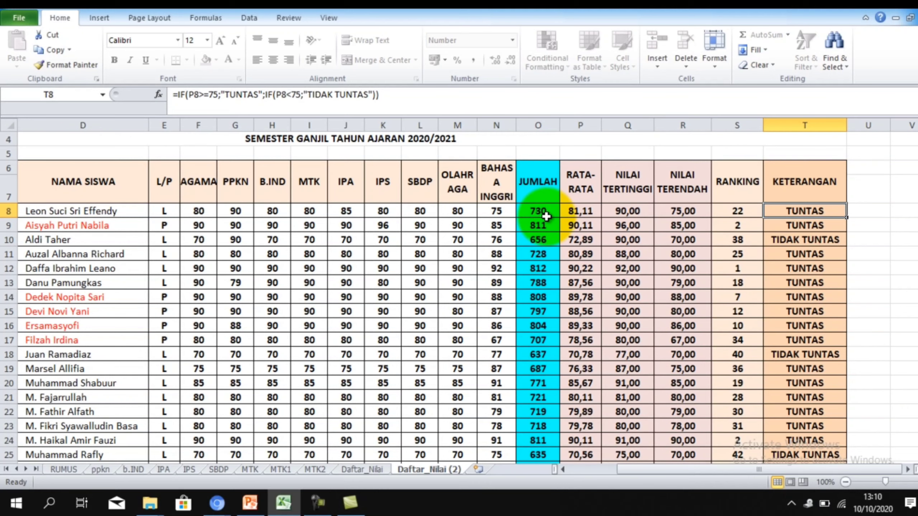
left_click_drag(545, 209, 767, 386)
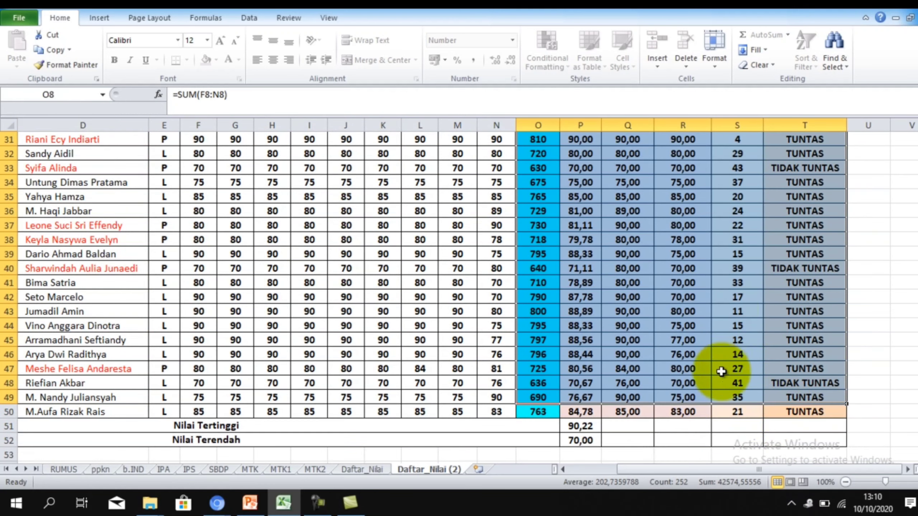
key("shift+Down")
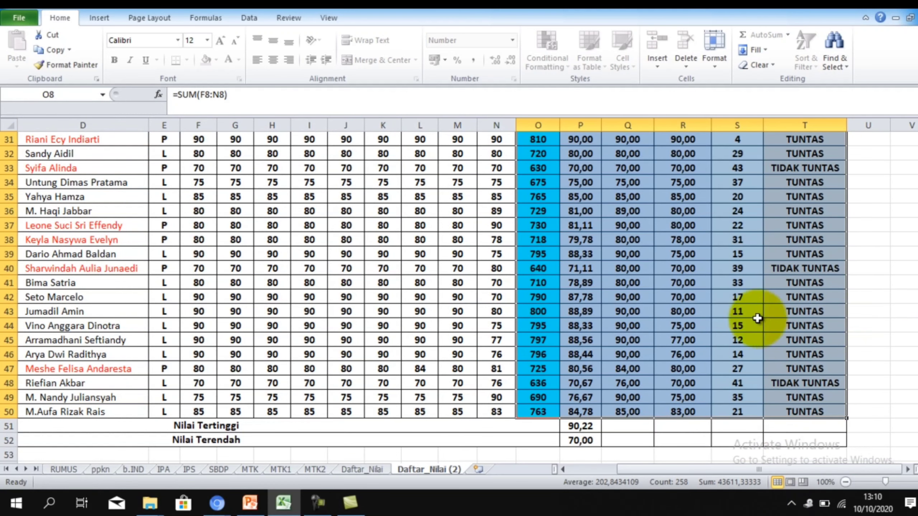
right_click(736, 280)
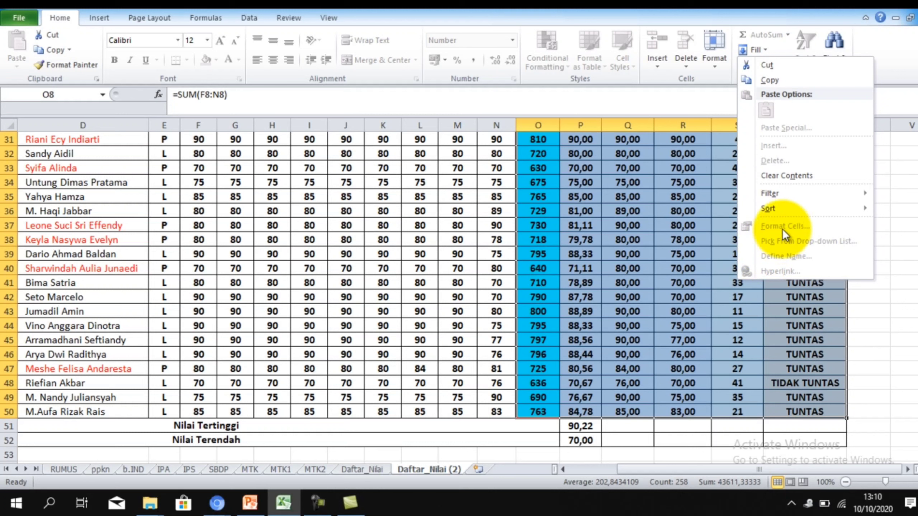
left_click(620, 312)
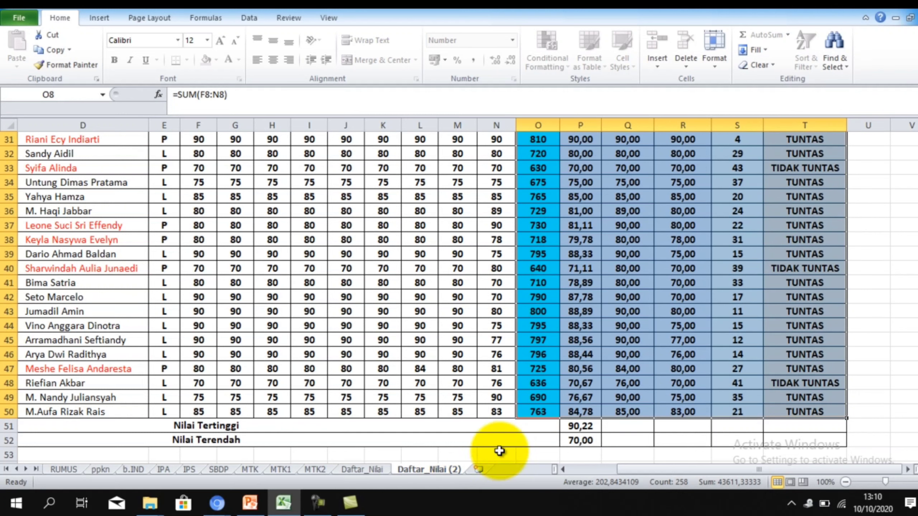
Unprotect the Daftar_Nilai (2) sheet
left_click(671, 439)
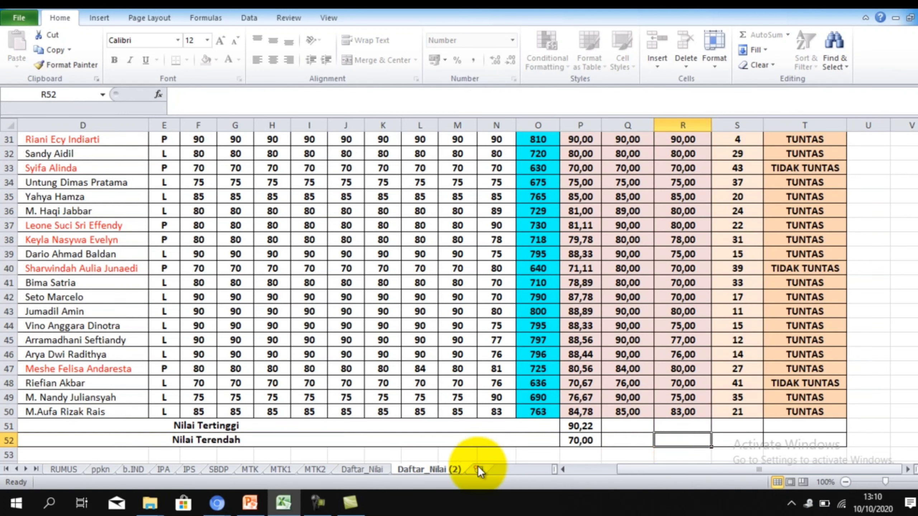
right_click(448, 470)
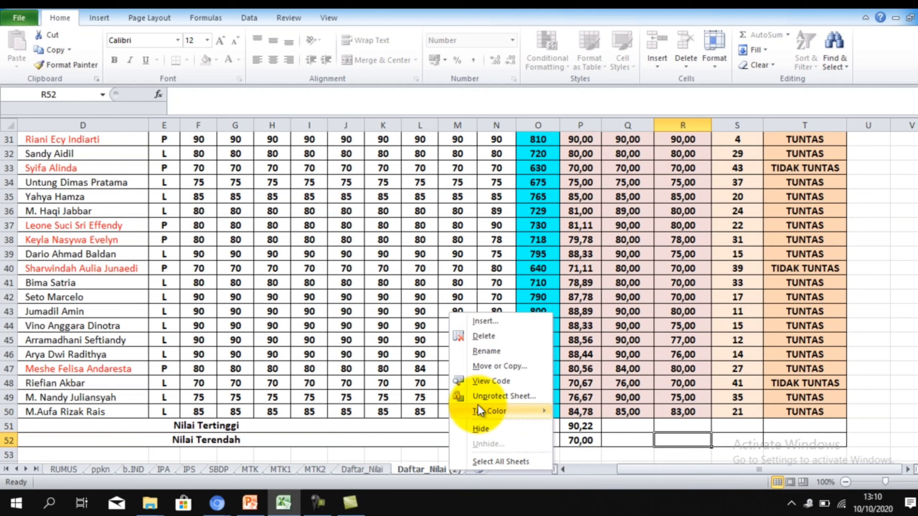
left_click(486, 394)
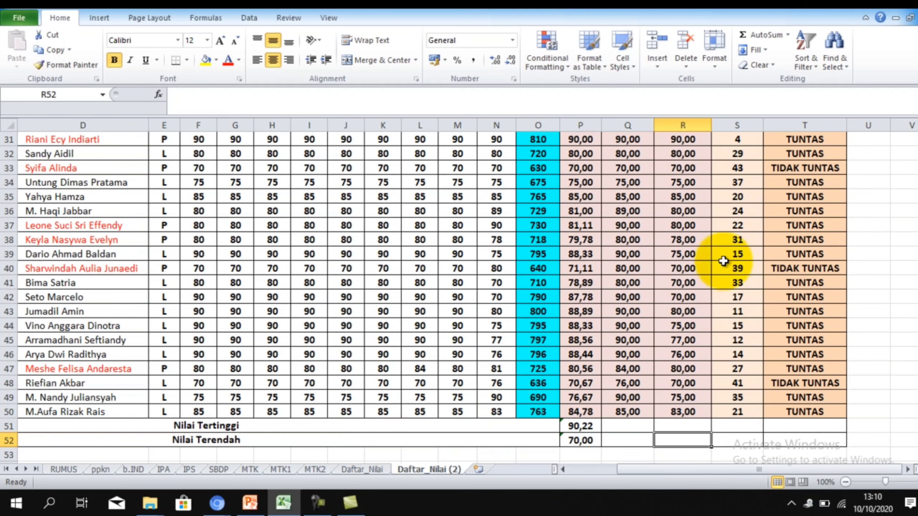
Set the protection of the calculated cells O8:T50, from JUMLAH to KETERANGAN, to Hidden as well as Locked
left_click(681, 269)
scroll(578, 398, "up", 10)
left_click_drag(538, 254, 802, 413)
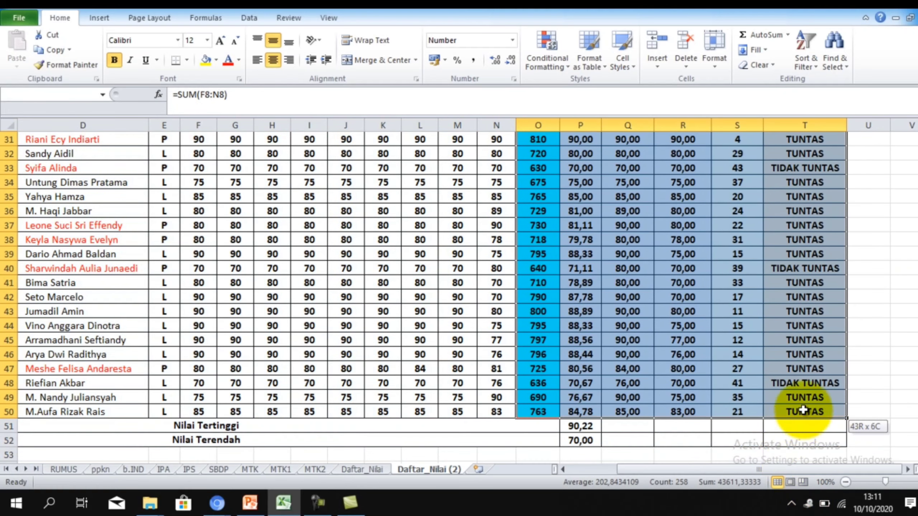
right_click(709, 235)
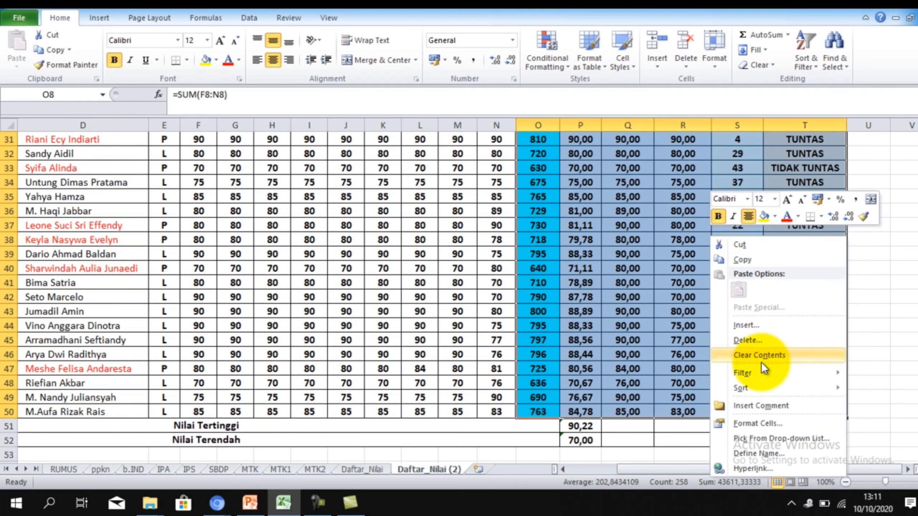
mouse_move(762, 373)
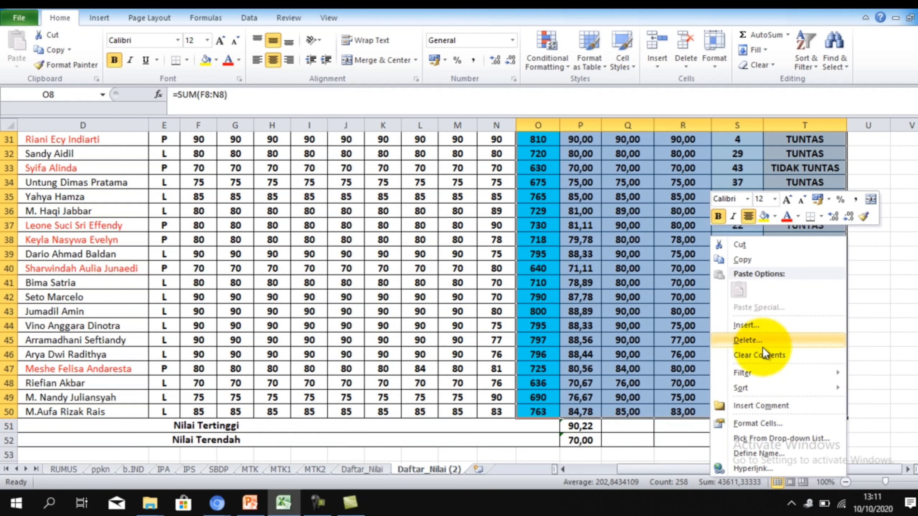
left_click(744, 429)
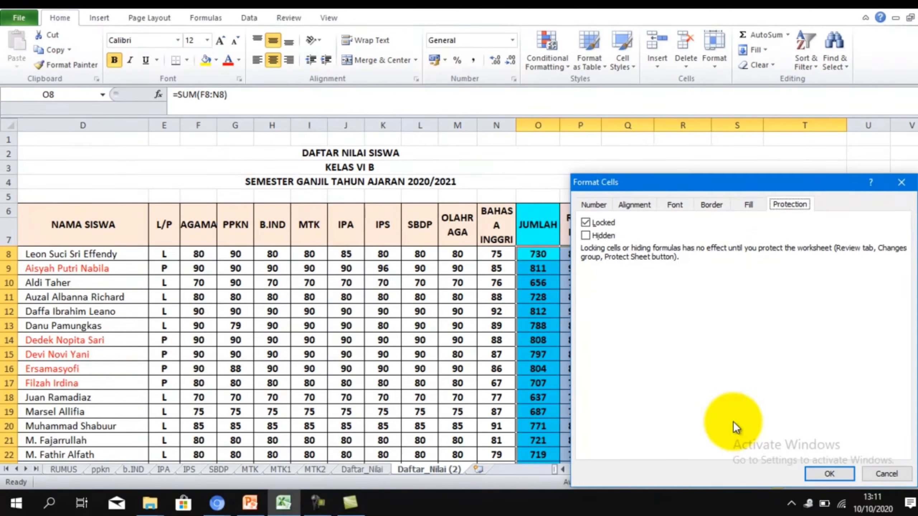
left_click(753, 203)
left_click(775, 207)
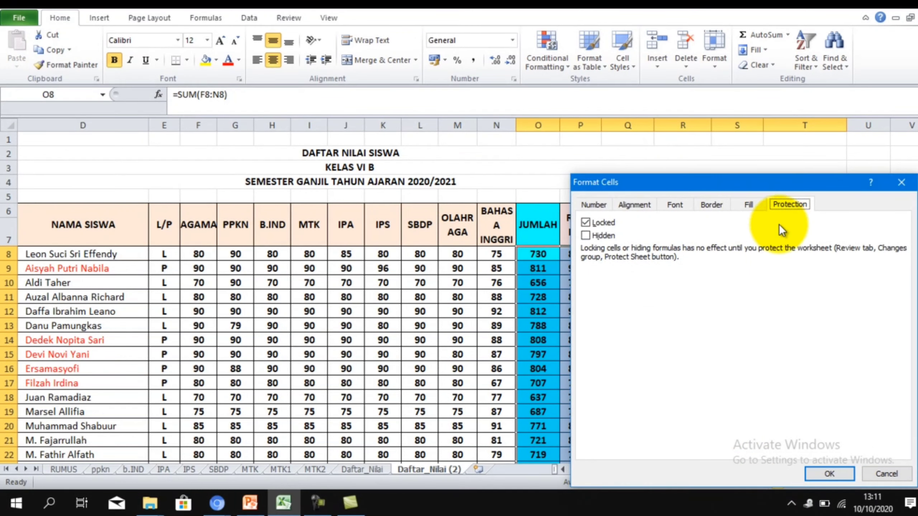
left_click(591, 236)
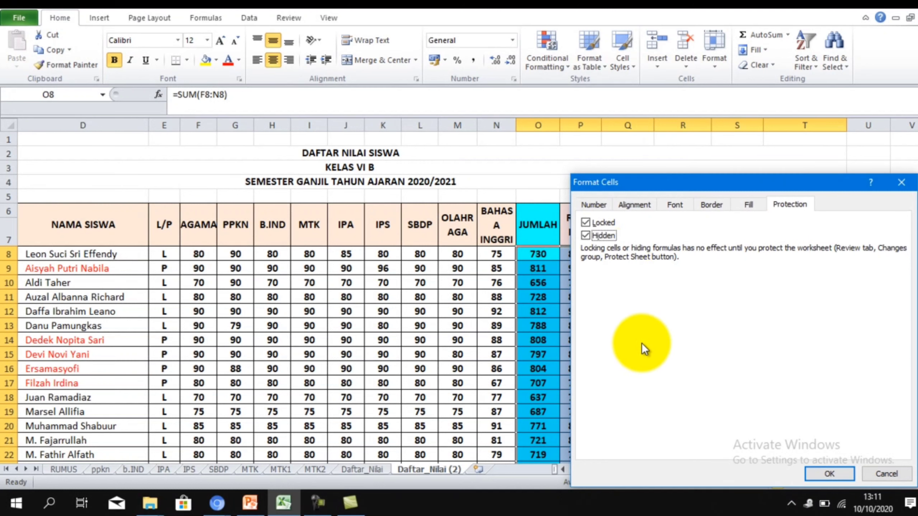
left_click(829, 475)
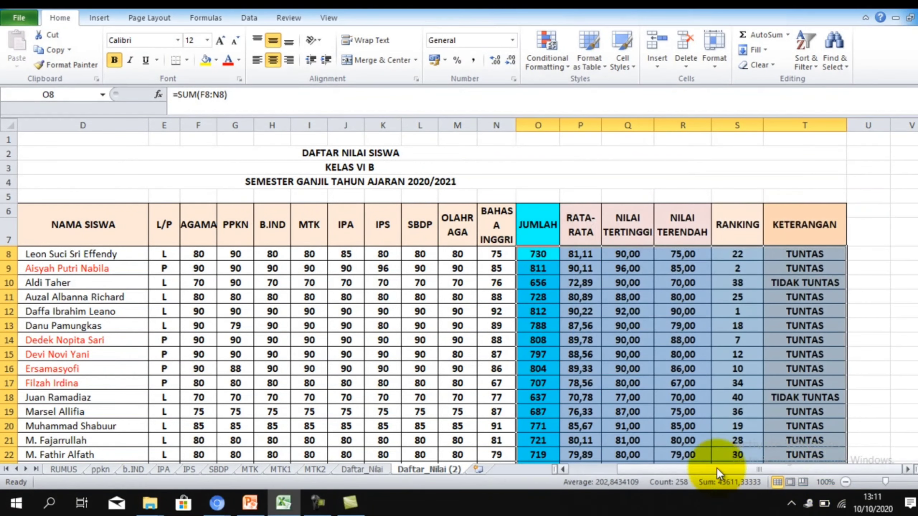
Examine the first student's formulas in O8 to T8 while the sheet is unprotected
left_click(630, 325)
left_click(549, 254)
left_click(579, 254)
left_click(611, 253)
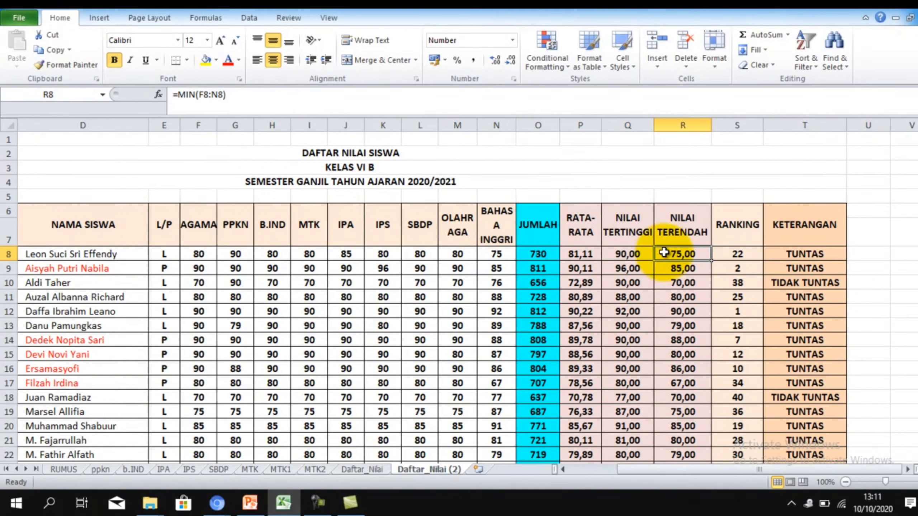
left_click(679, 254)
left_click(734, 254)
left_click(782, 250)
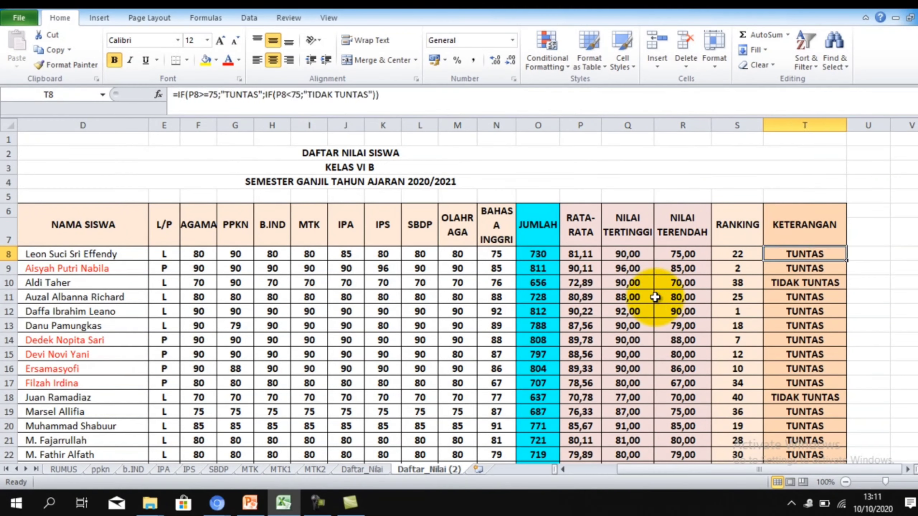
Protect the Daftar_Nilai (2) sheet without a password, allowing only the selection of locked and unlocked cells
scroll(628, 296, "down", 5)
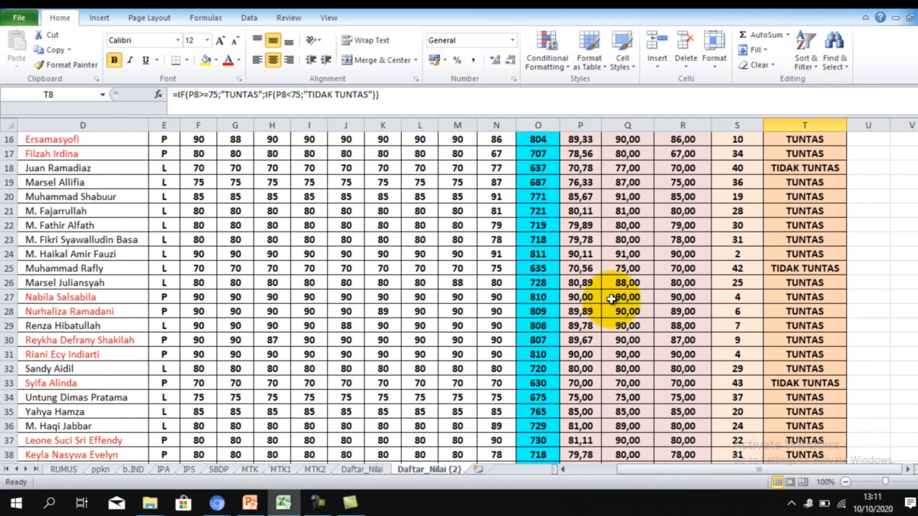
left_click(616, 299)
right_click(423, 468)
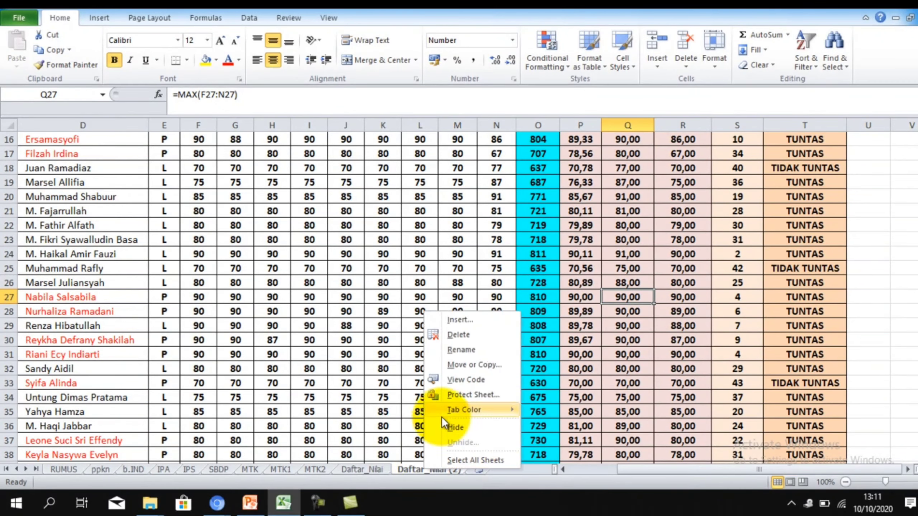
left_click(457, 393)
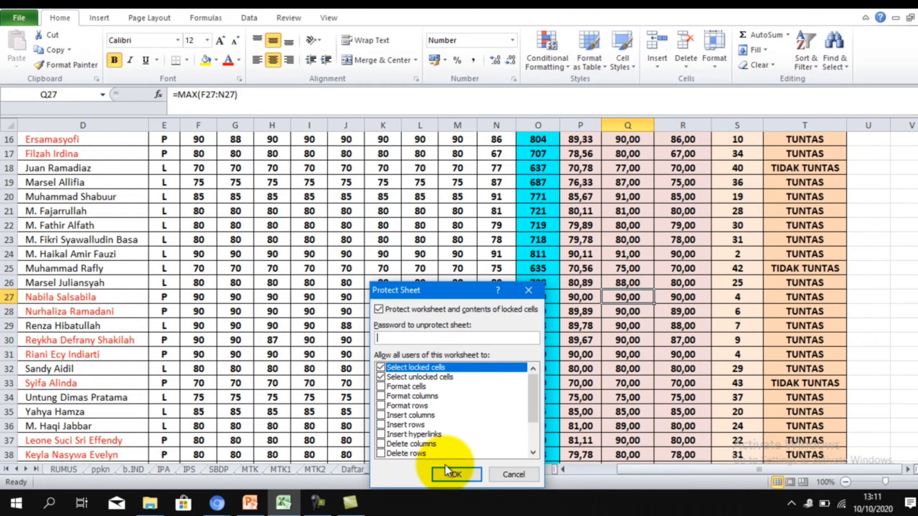
left_click(459, 474)
Check whether the formulas are hidden in the first student's calculated cells from P8 to T8
left_click(740, 282)
scroll(744, 289, "up", 5)
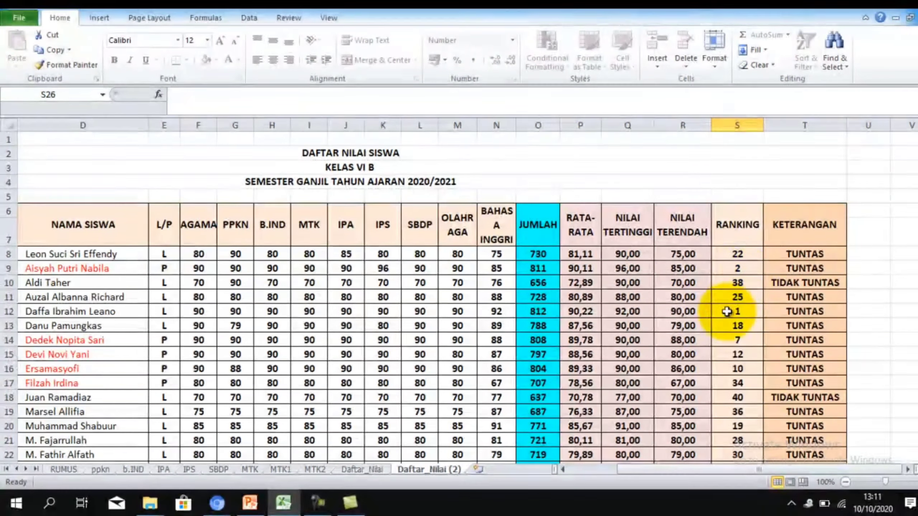
left_click(581, 253)
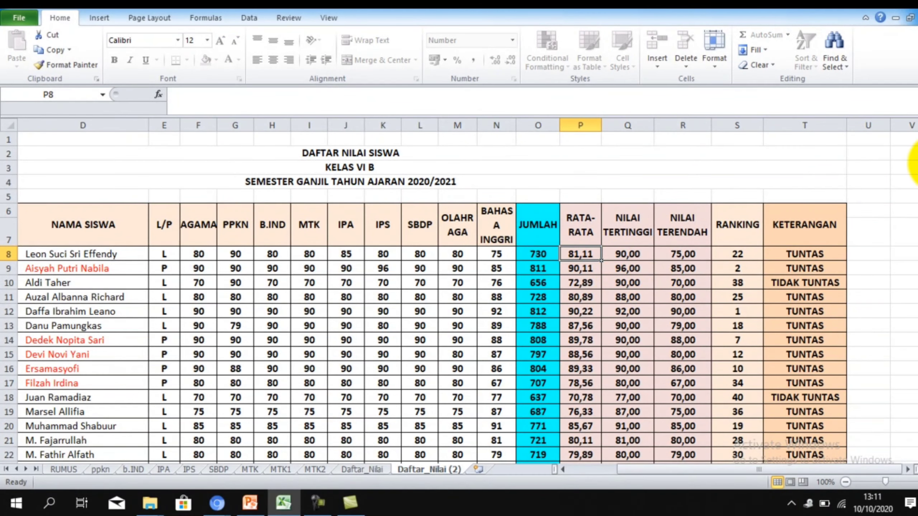
key("Right")
key("Right")
key("Right")
key("Right")
key("Down")
Test the automatic calculation by changing the second student's IPA score in J9 to 86 and setting it back to 90
key("Left")
key("Left")
key("Left")
key("Left")
key("Left")
key("Left")
key("Left")
key("Left")
key("Left")
key("Left")
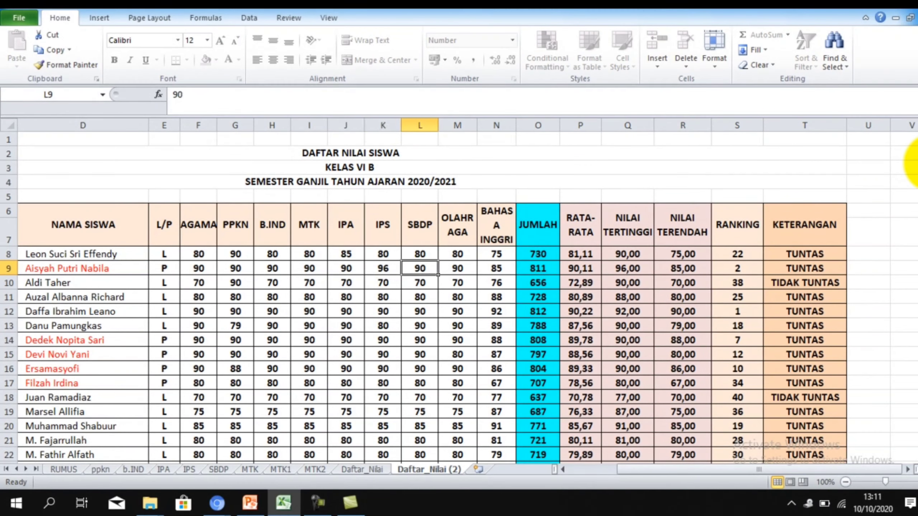
type("86")
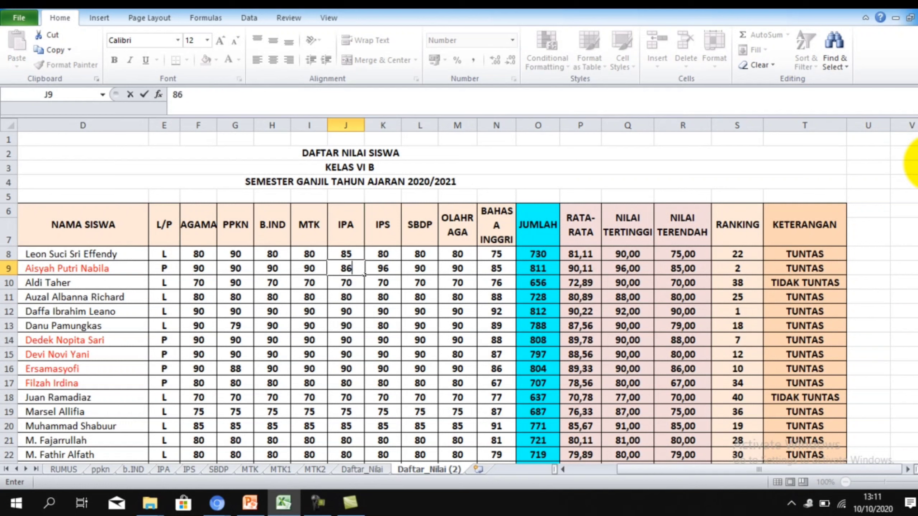
key("Right")
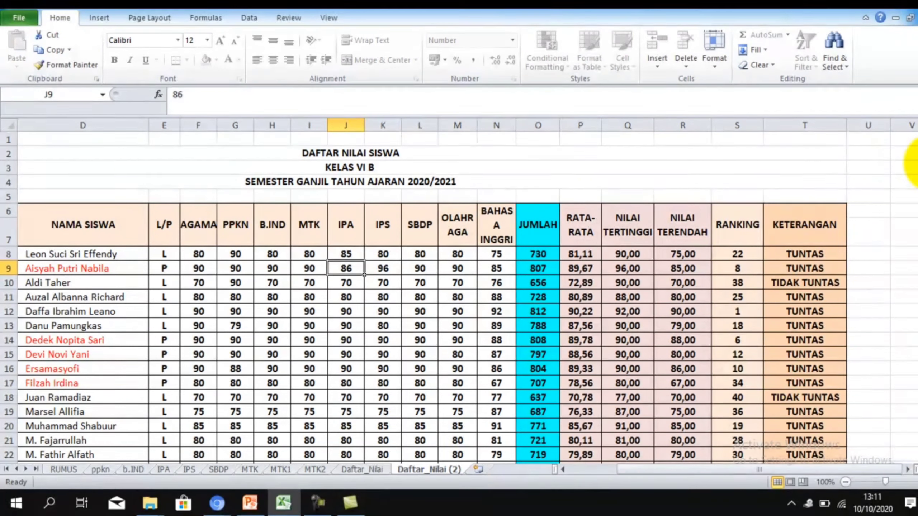
type("90")
key("Right")
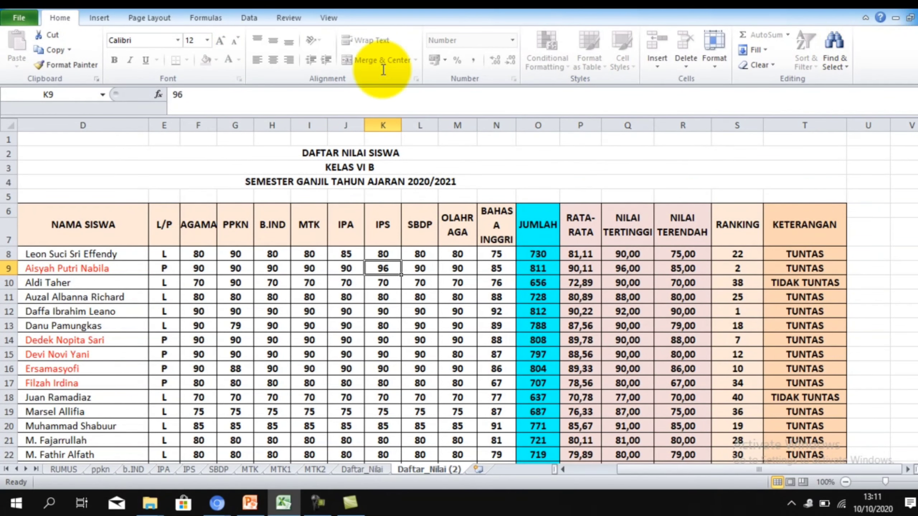
left_click(683, 310)
scroll(500, 344, "down", 2)
scroll(498, 330, "up", 2)
left_click(448, 296)
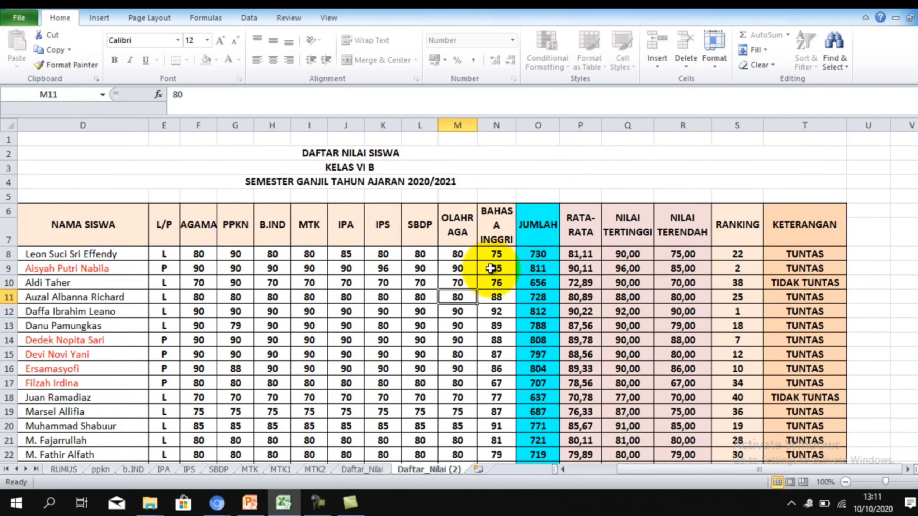
left_click(429, 290)
left_click(386, 349)
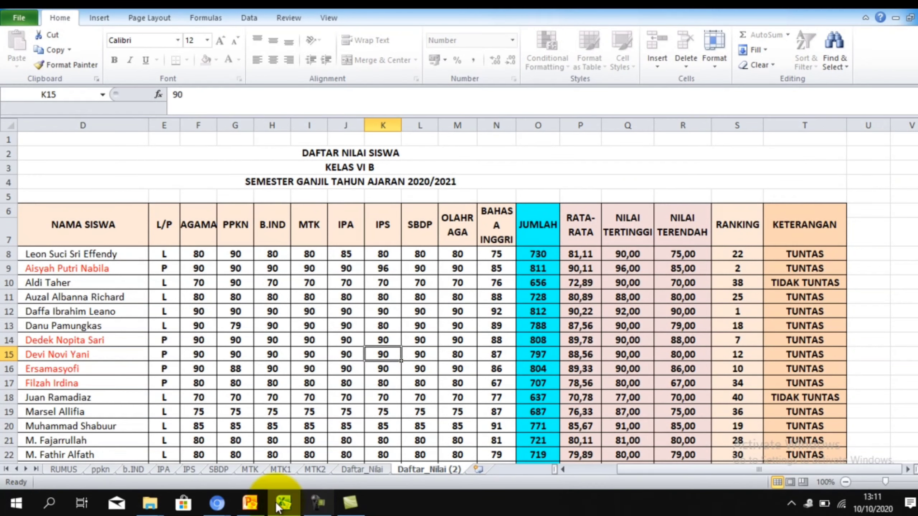
mouse_move(321, 509)
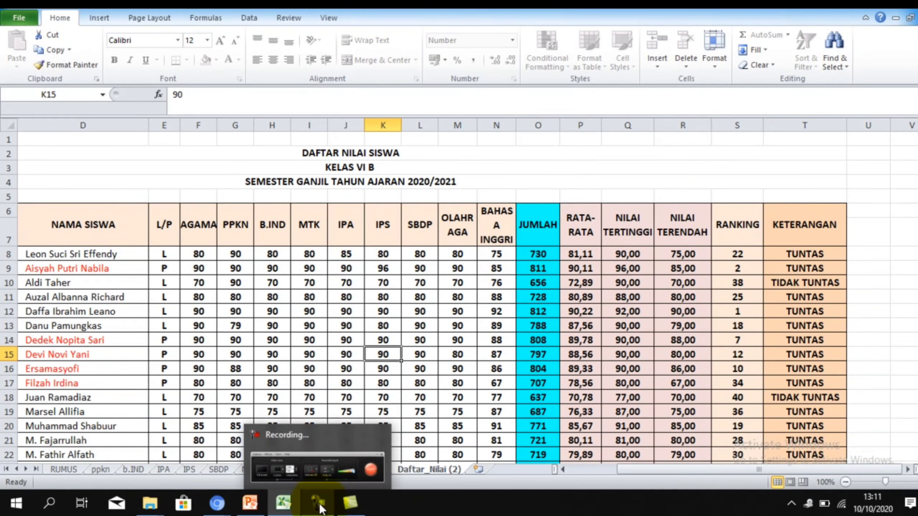